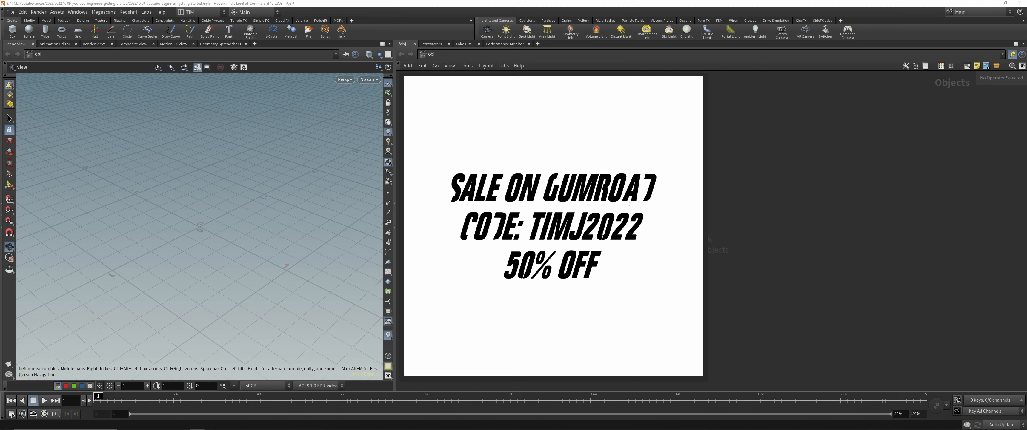
Step: Close the Gumroad sale image overlay without saving its scene
right_click(483, 252)
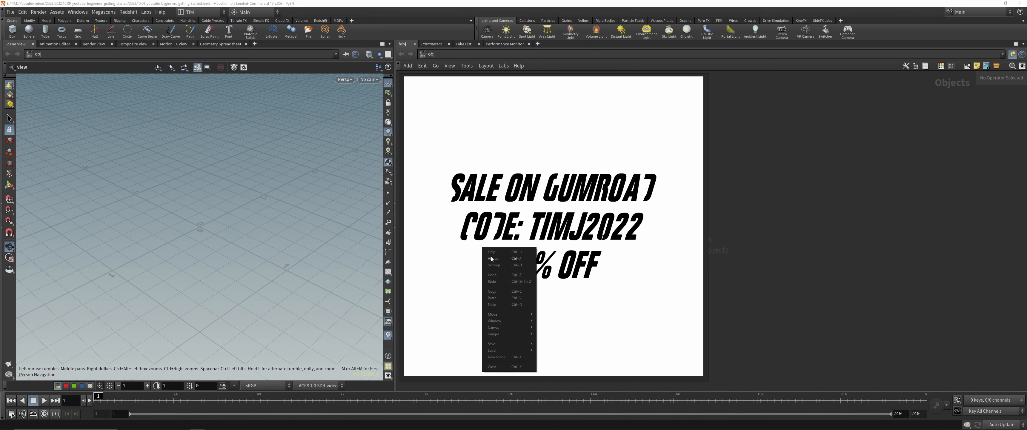
click(494, 371)
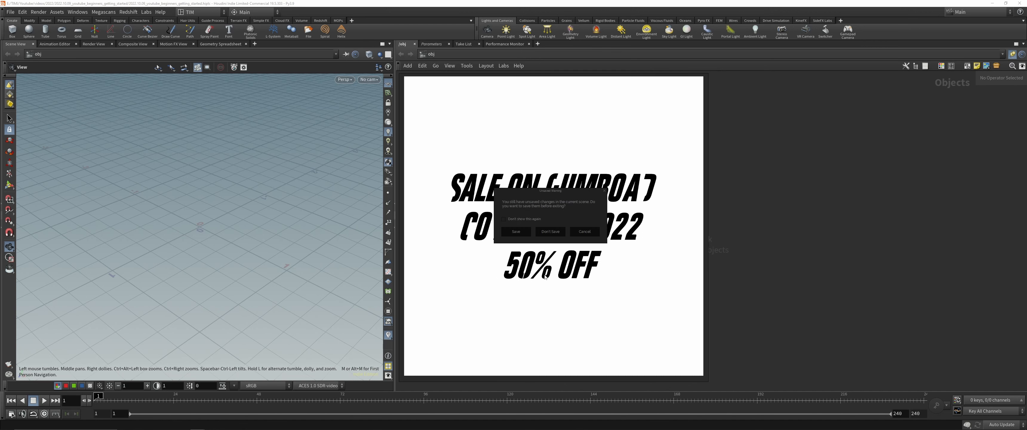
click(549, 231)
Step: Switch to the reference image board and examine the coral, perfume bottle and particle cloth renders up close
click(199, 424)
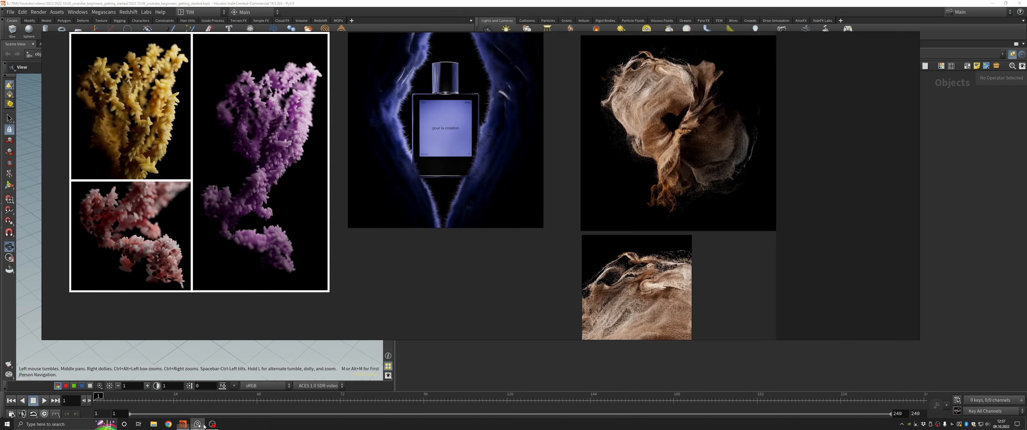
middle_drag(460, 259, 452, 277)
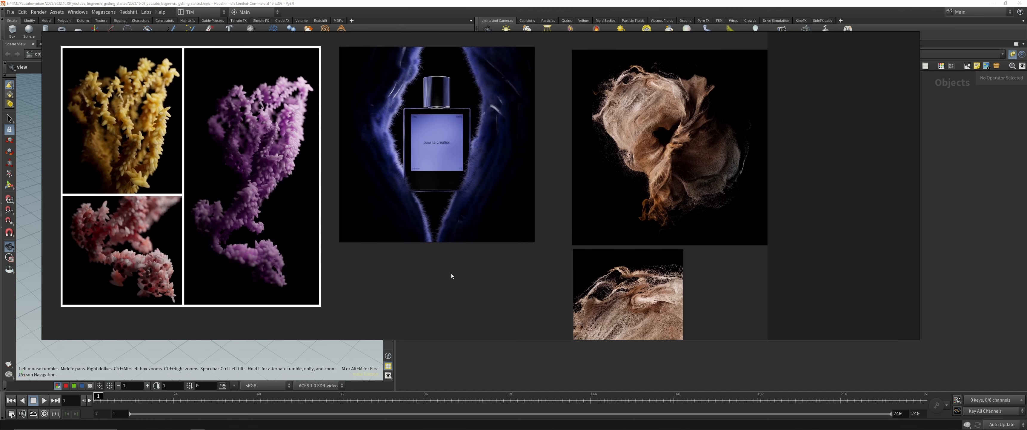
middle_drag(384, 268, 422, 282)
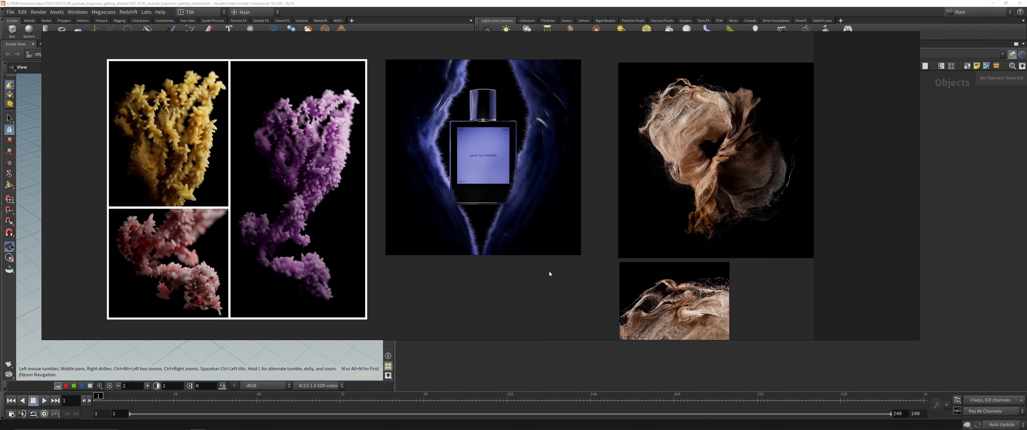
middle_drag(550, 274, 498, 264)
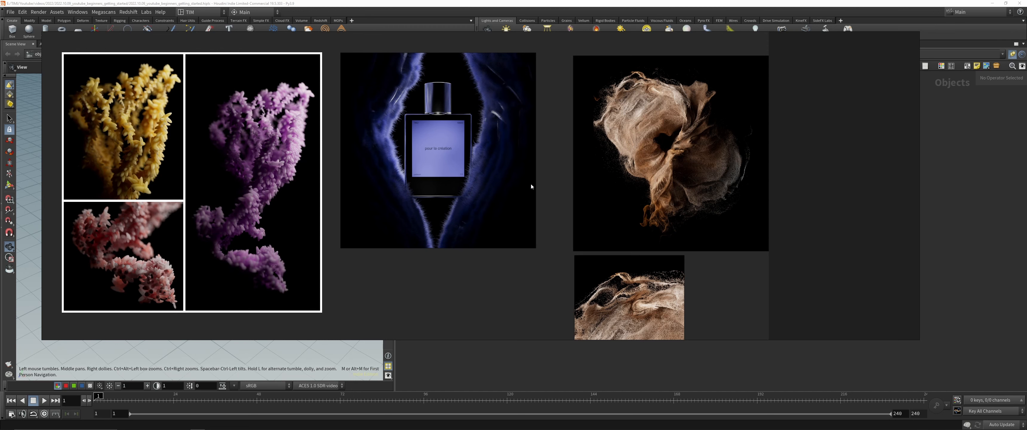
middle_drag(551, 241, 440, 203)
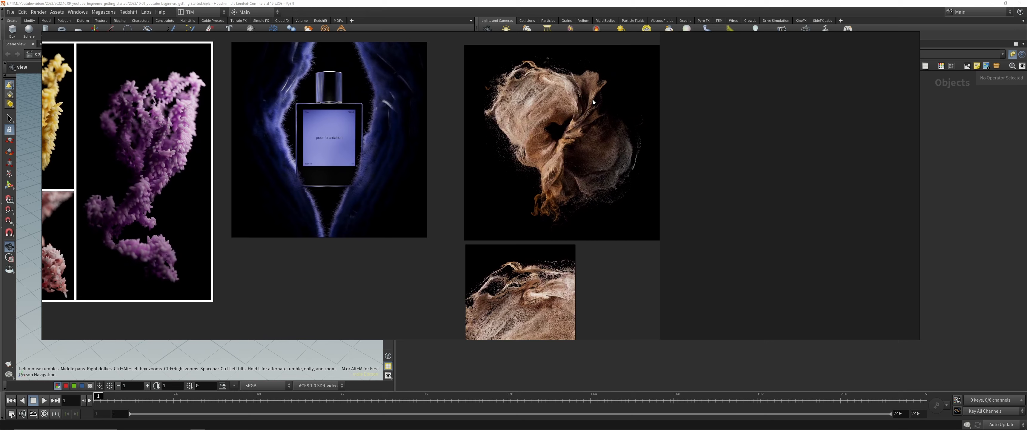
middle_drag(447, 262, 406, 154)
scroll(499, 287, up, 5)
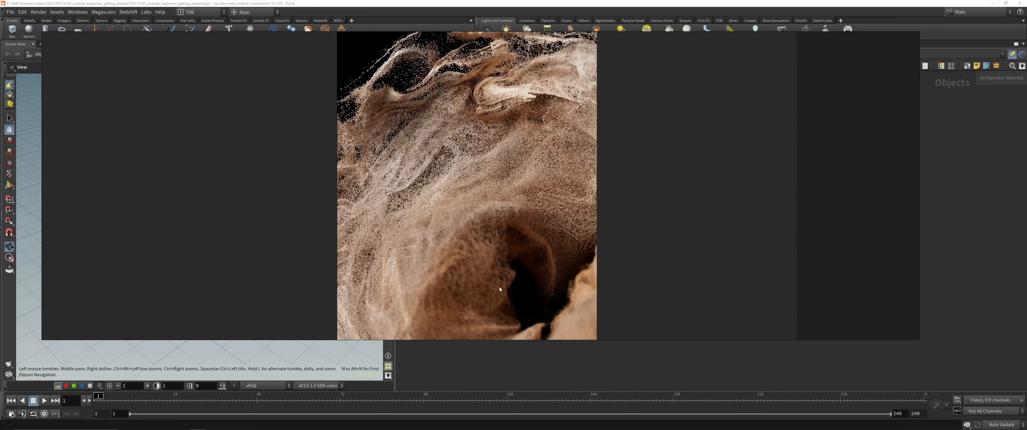
middle_drag(524, 69, 518, 154)
scroll(463, 215, down, 4)
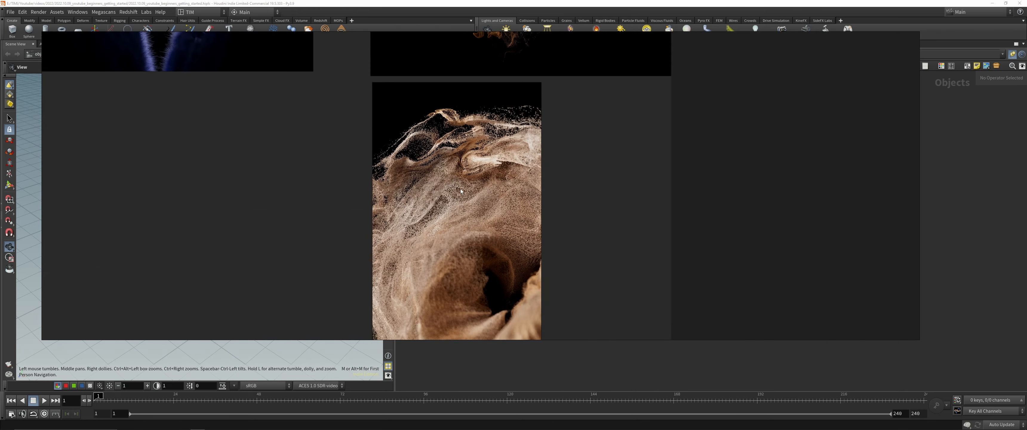
middle_drag(487, 101, 504, 180)
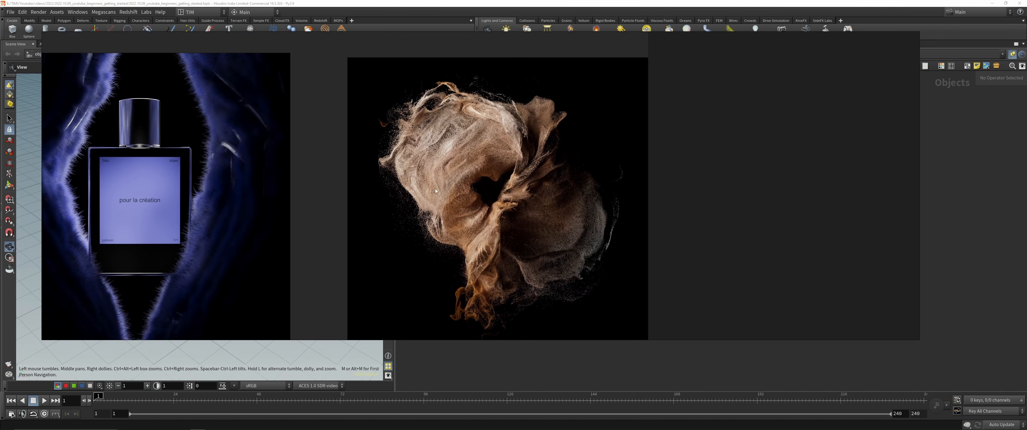
middle_drag(477, 237, 494, 207)
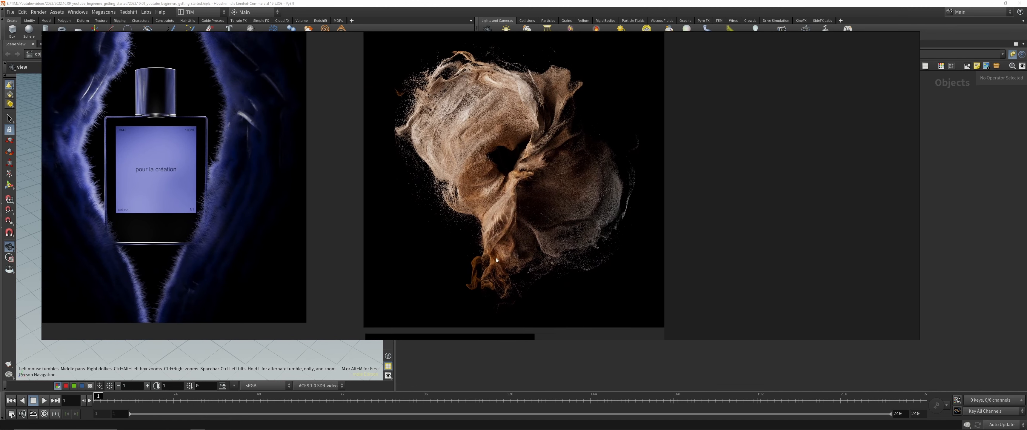
middle_drag(529, 283, 393, 200)
scroll(394, 200, down, 5)
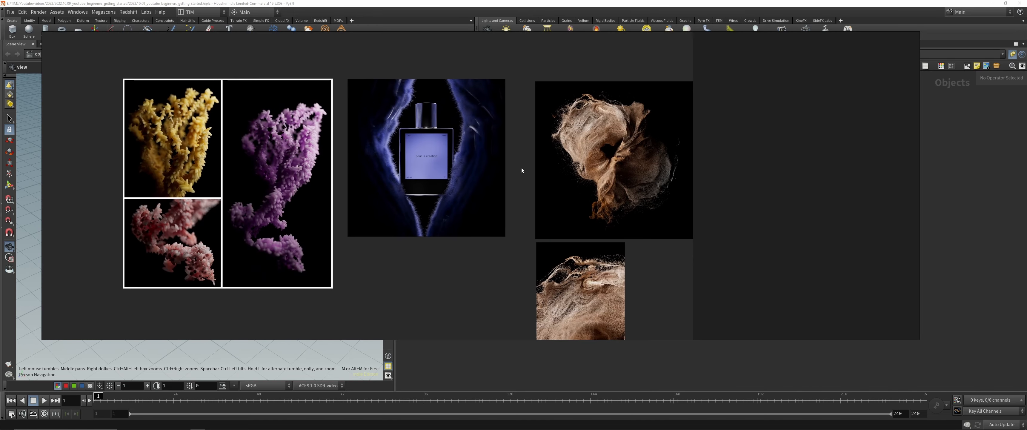
Step: Close the reference image board and discard its unsaved changes
right_click(438, 246)
click(449, 366)
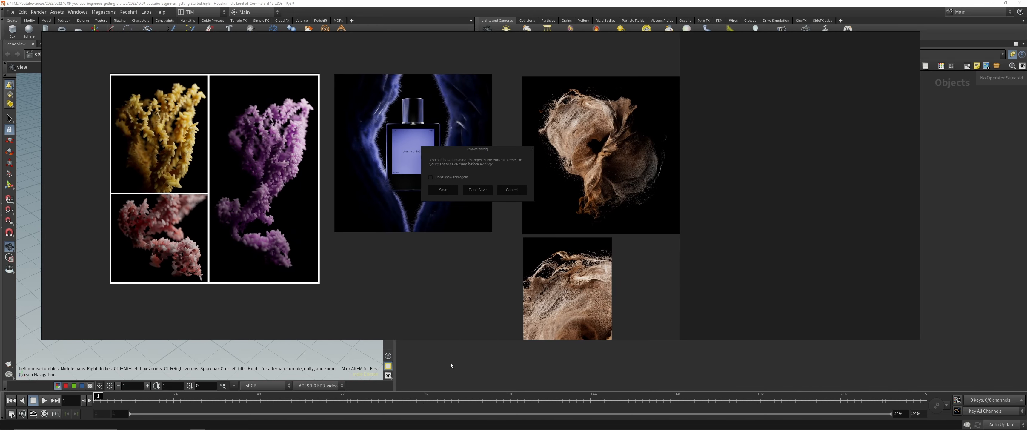
click(478, 191)
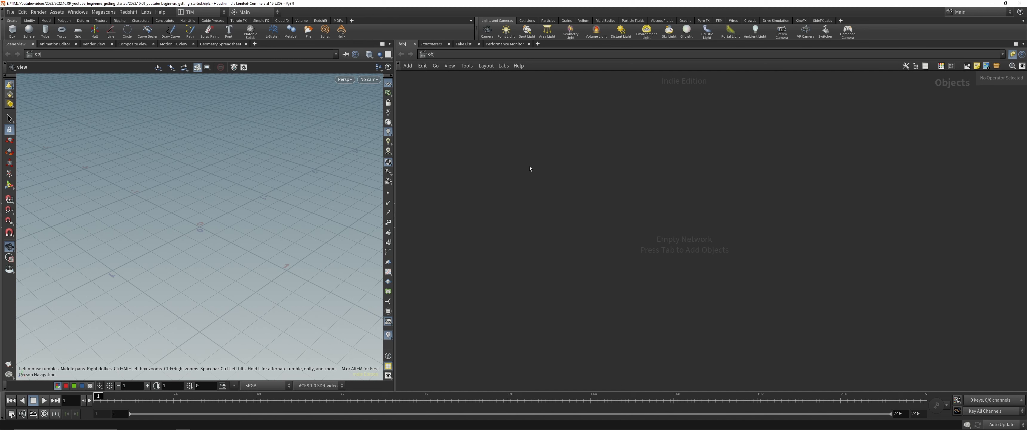
Step: Switch to the Build desktop layout and widen the parameter and network panes
click(203, 12)
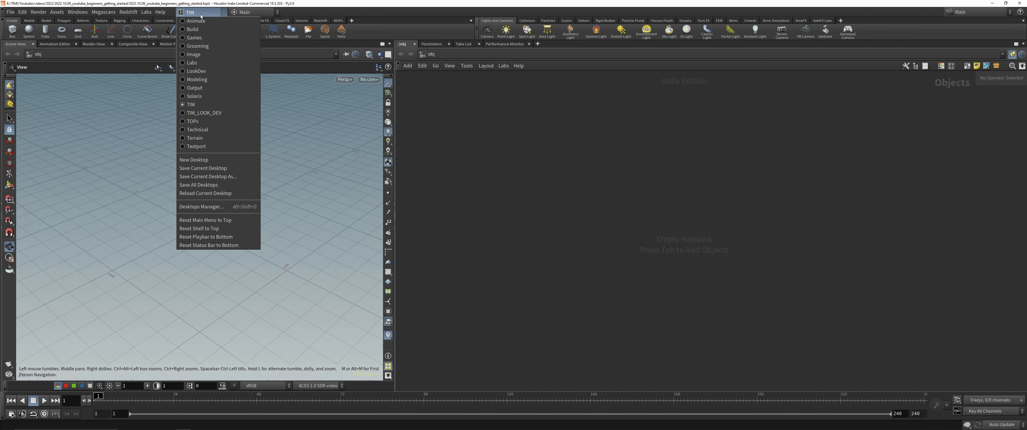
click(203, 30)
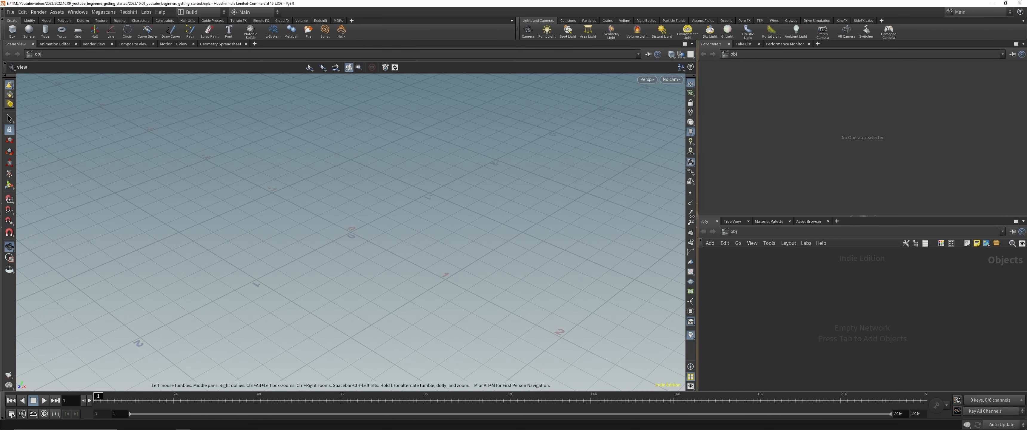
drag(698, 215, 498, 216)
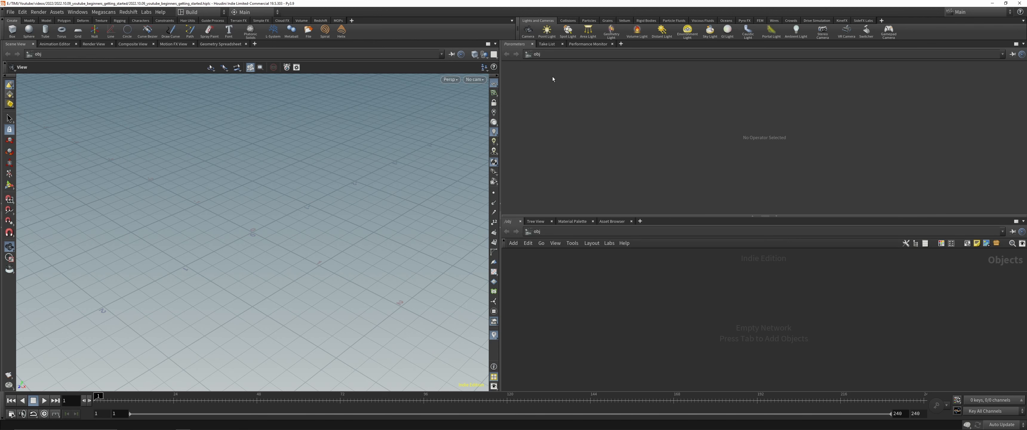
Step: Close the Parameters, Take List and Performance Monitor panes, and give the network editor more width
click(531, 44)
click(528, 44)
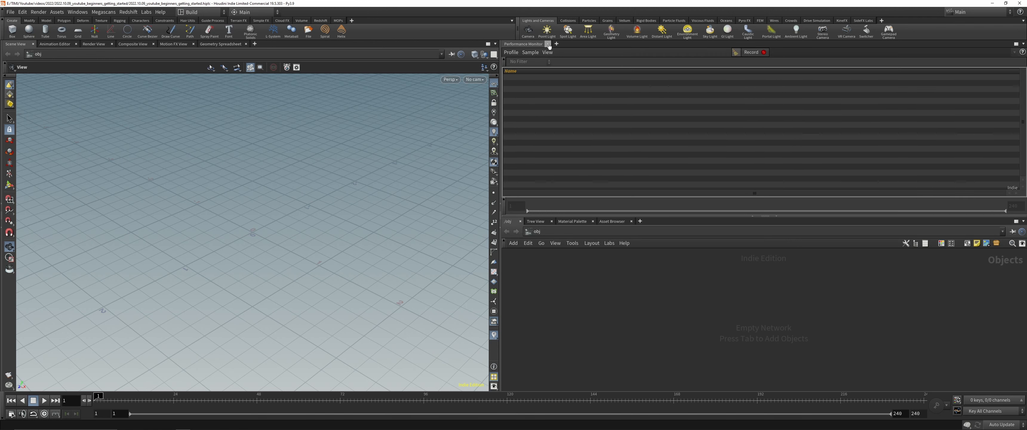
click(548, 44)
drag(601, 217, 458, 199)
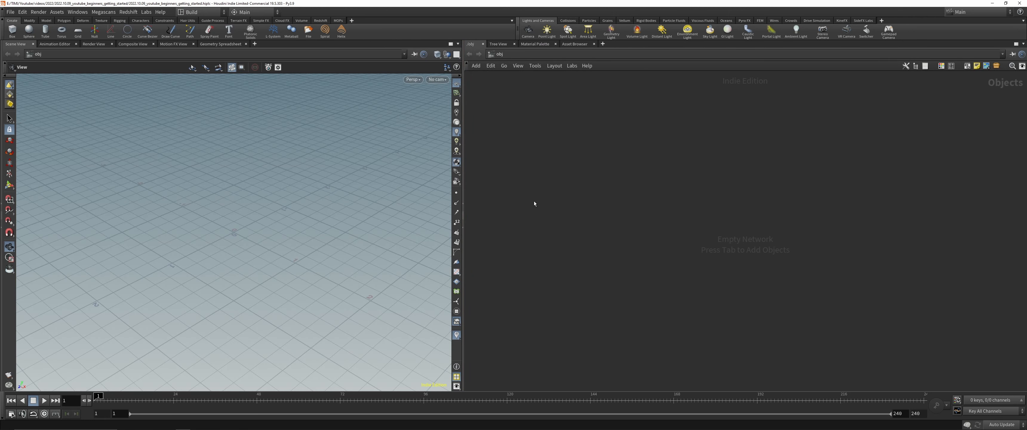
Step: Add a Geometry object to the empty object network
key(Tab)
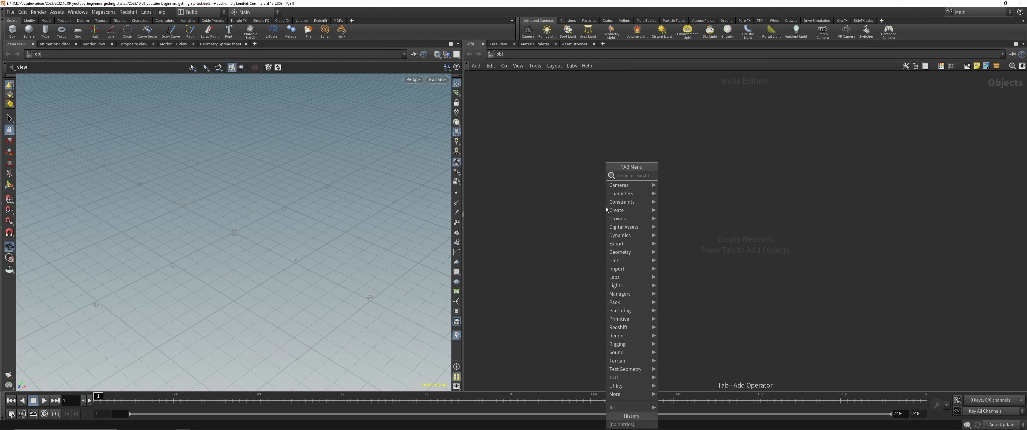
mouse_move(626, 198)
click(663, 184)
click(640, 202)
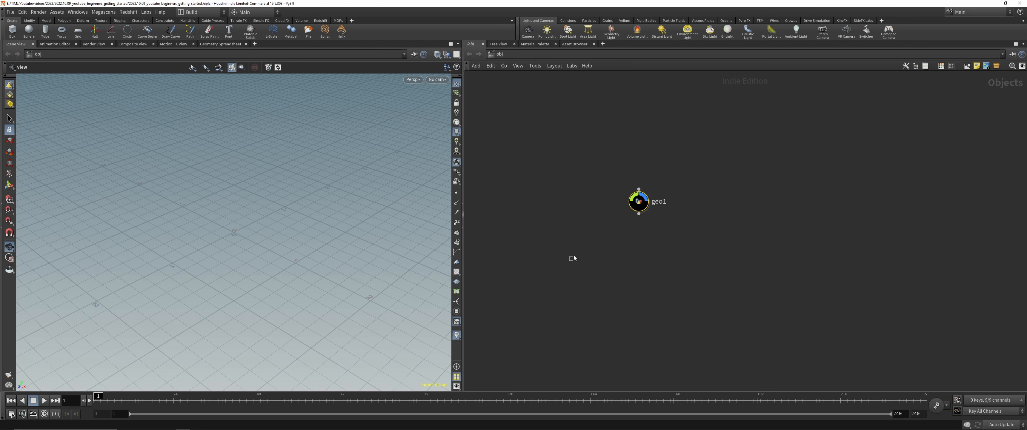
Step: Show the parameters of the geo1 node inside the network editor
scroll(694, 182, up, 3)
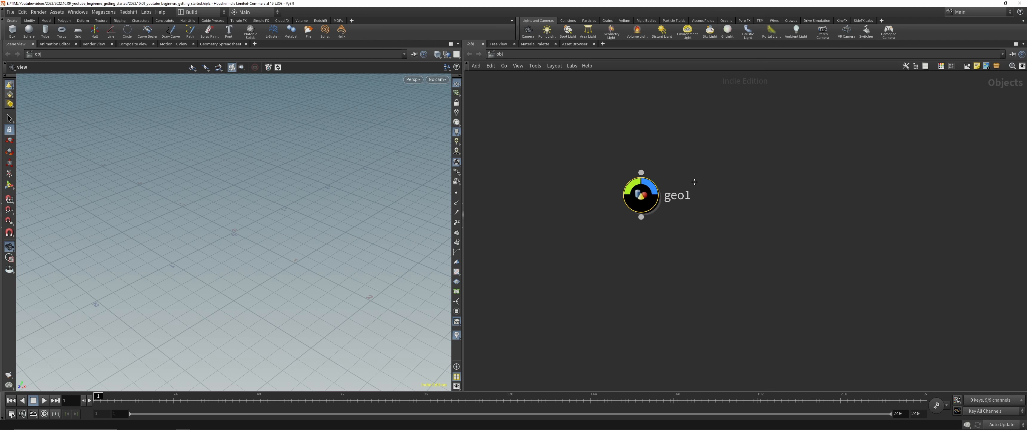
click(721, 257)
key(p)
drag(562, 264, 693, 150)
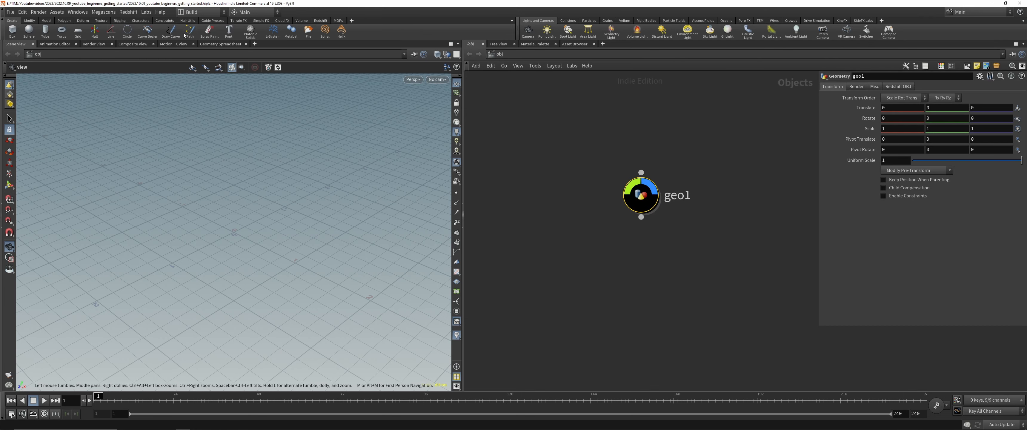
Step: Switch to the TIM desktop layout and select the geo1 node in its network
click(192, 12)
click(210, 105)
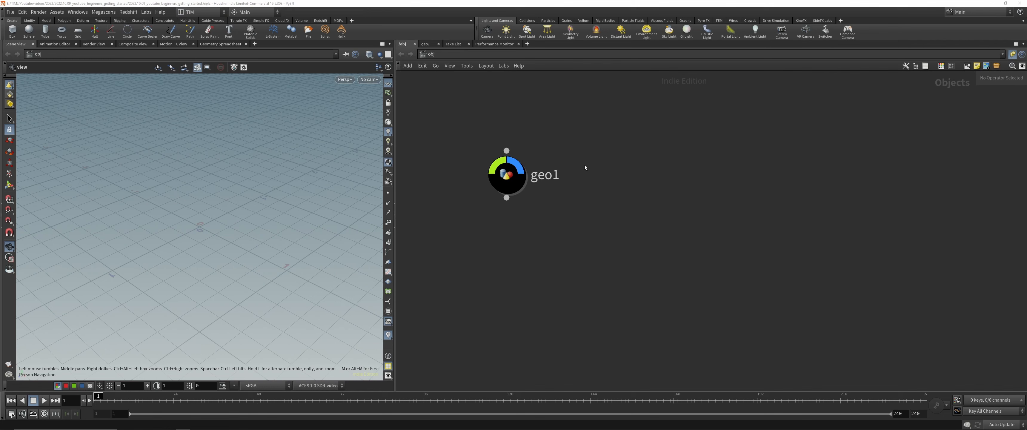
click(544, 182)
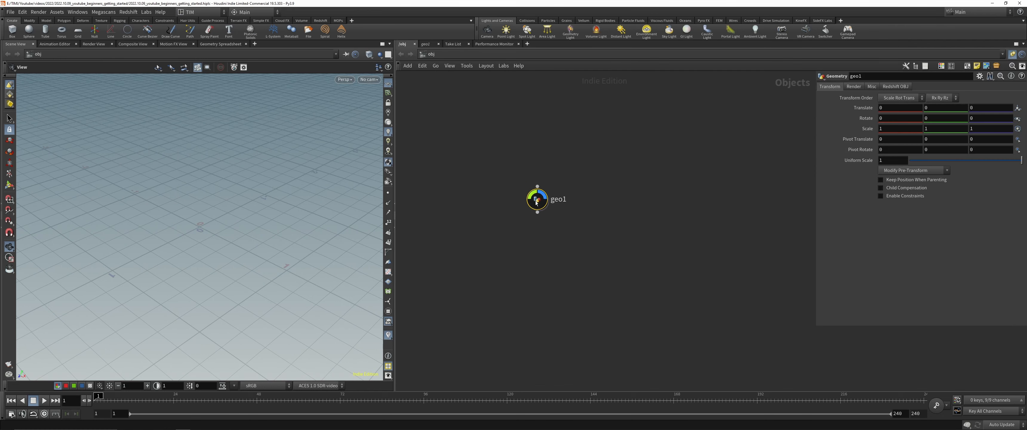
Step: Review the Startup in Desktop options in the General User Interface preferences, leaving the preferences without applying changes
click(198, 12)
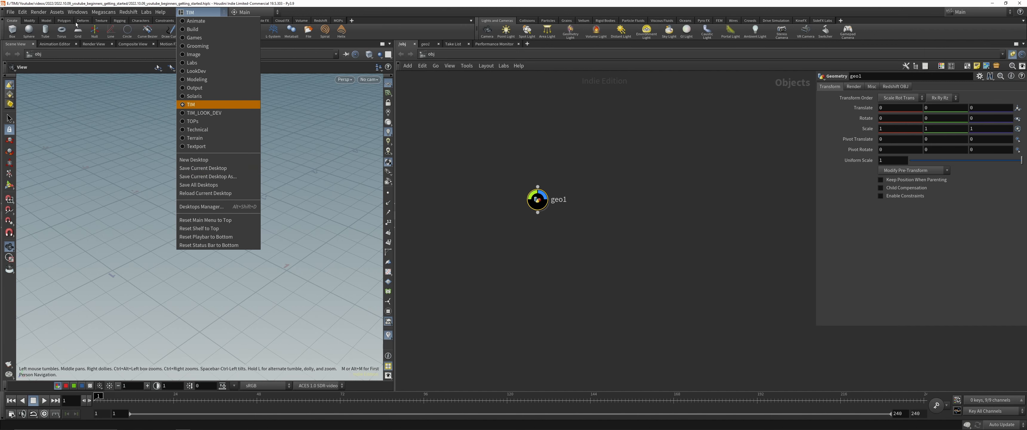
click(24, 12)
mouse_move(48, 81)
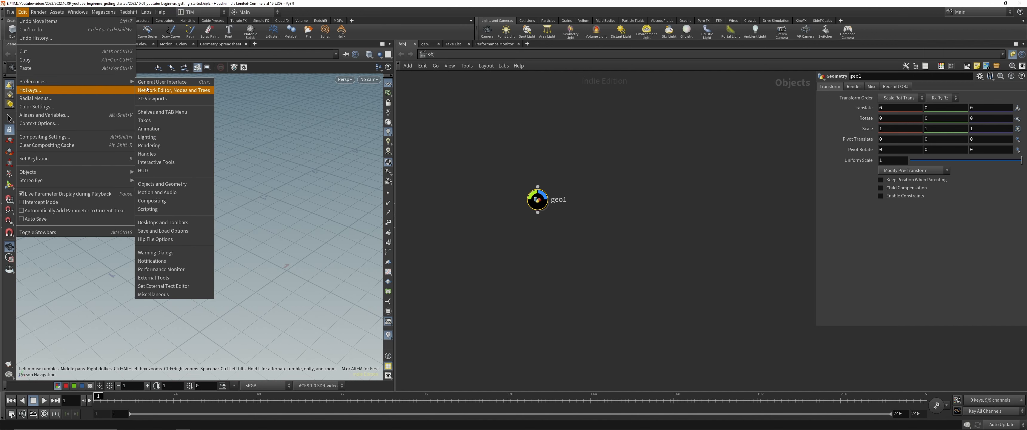
click(171, 83)
drag(201, 6, 315, 61)
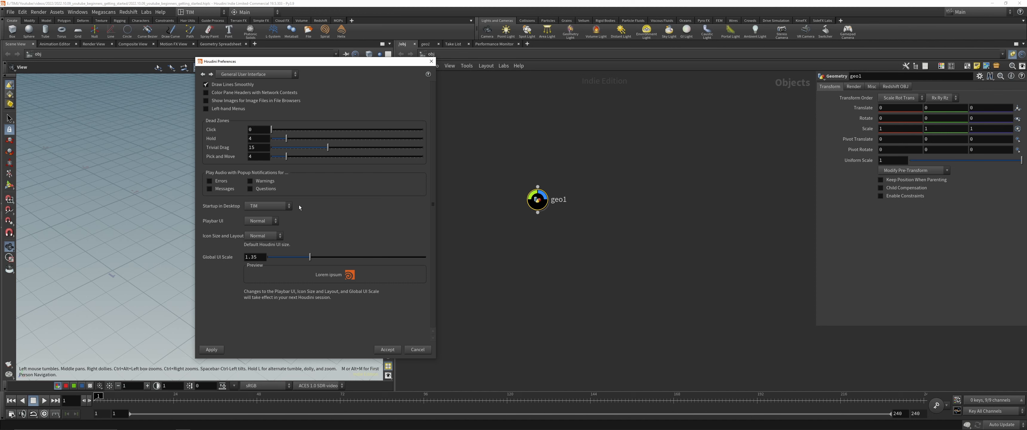
click(255, 206)
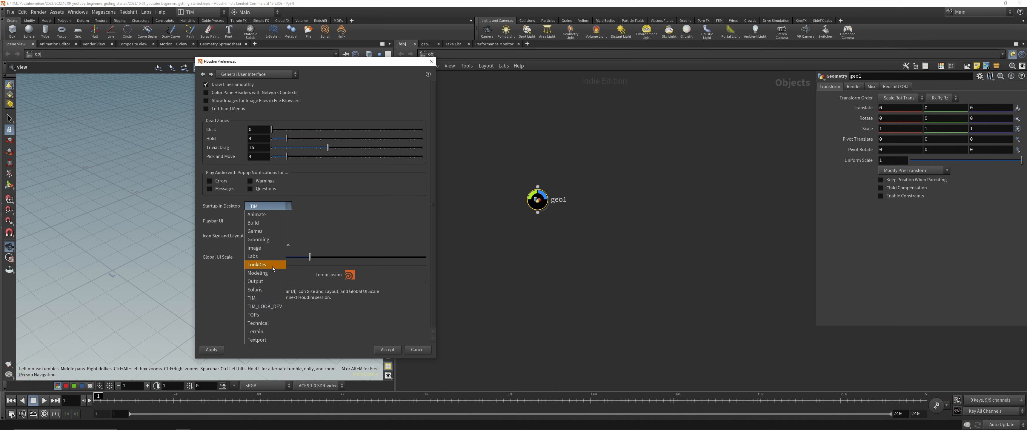
click(277, 210)
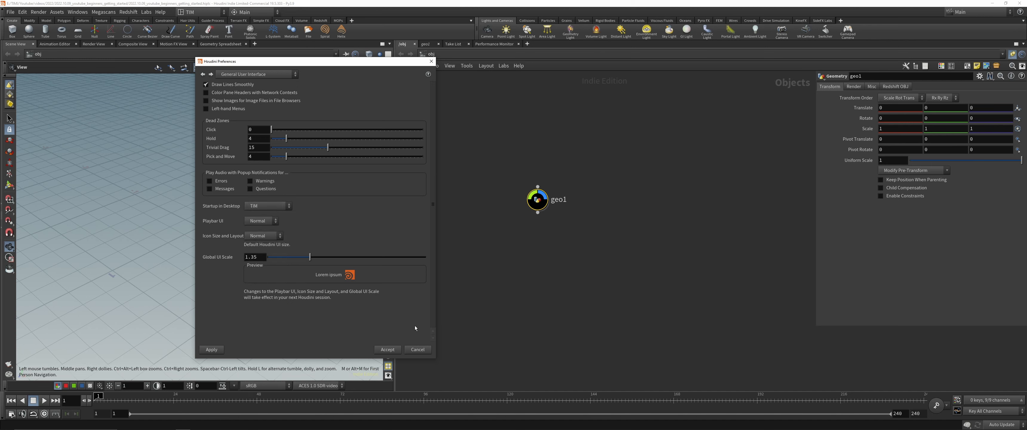
click(411, 351)
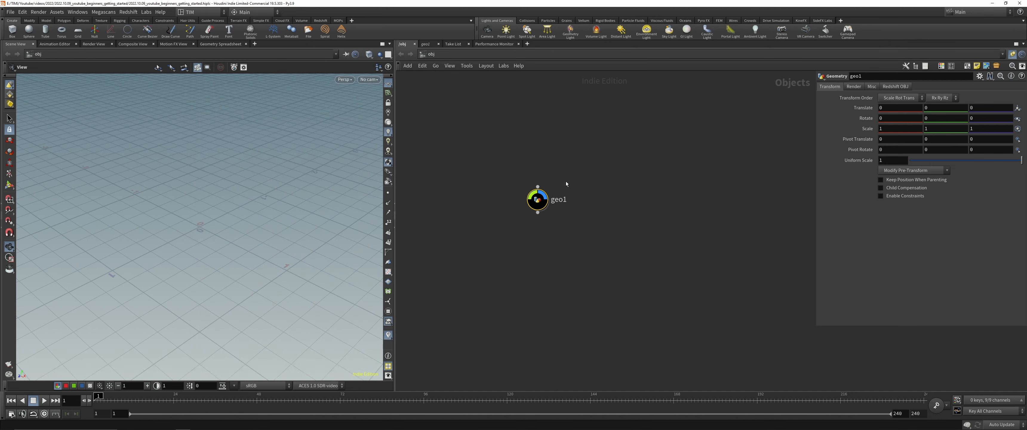
Step: Delete the geo1 node from the network and save the scene file
key(Delete)
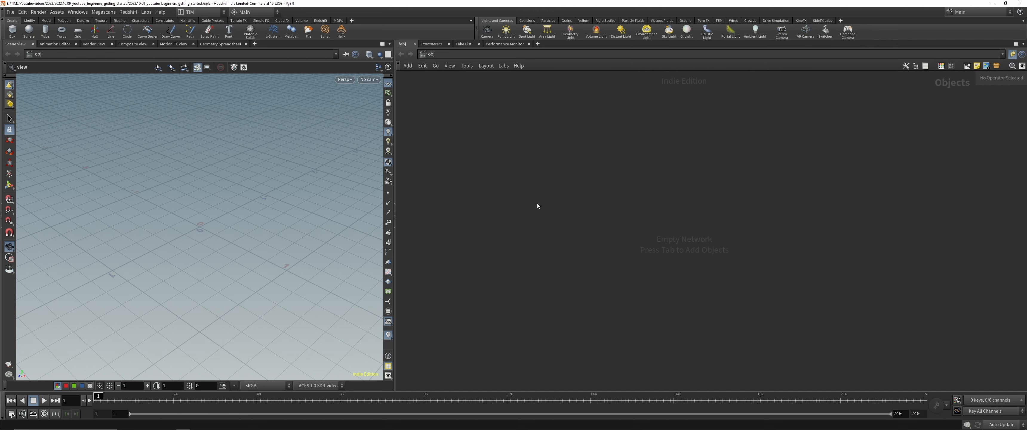
key(ctrl+s)
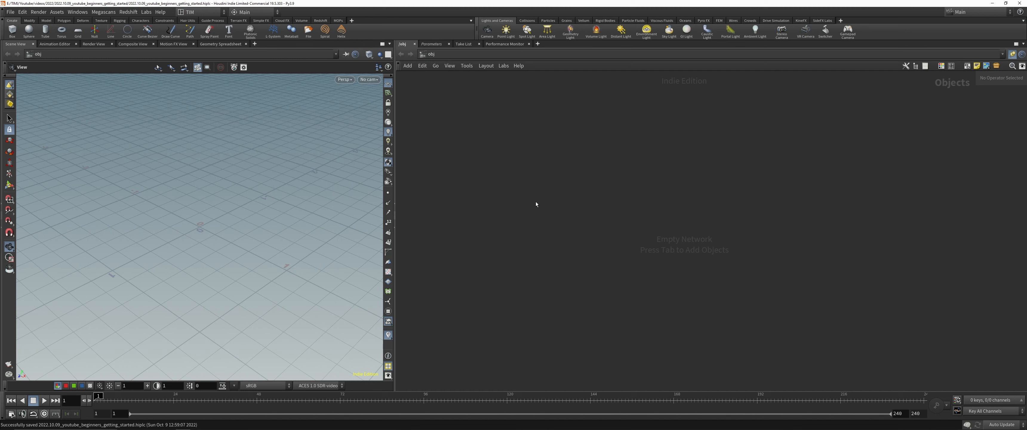
Step: Search the operator list for "geo" and place a Geometry object in the network
key(Tab)
key(Tab)
key(Tab)
text(geo)
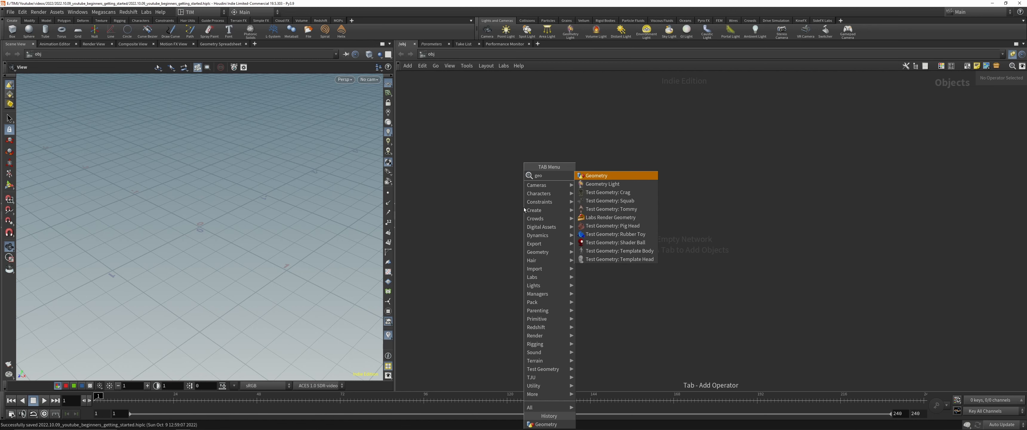
key(Return)
key(Return)
Step: Rename the new geometry object in the network as GEO_RND
scroll(526, 186, up, 3)
drag(525, 217, 559, 199)
click(605, 200)
key(ctrl+a)
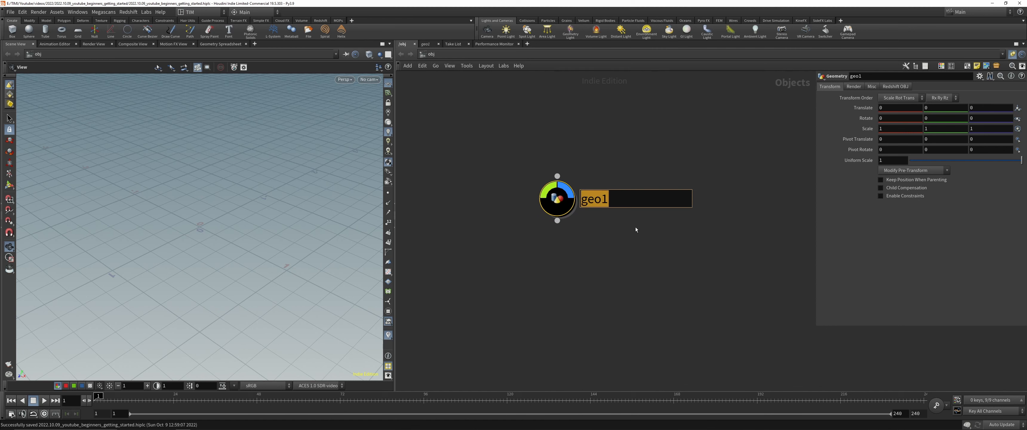
text(GEO)
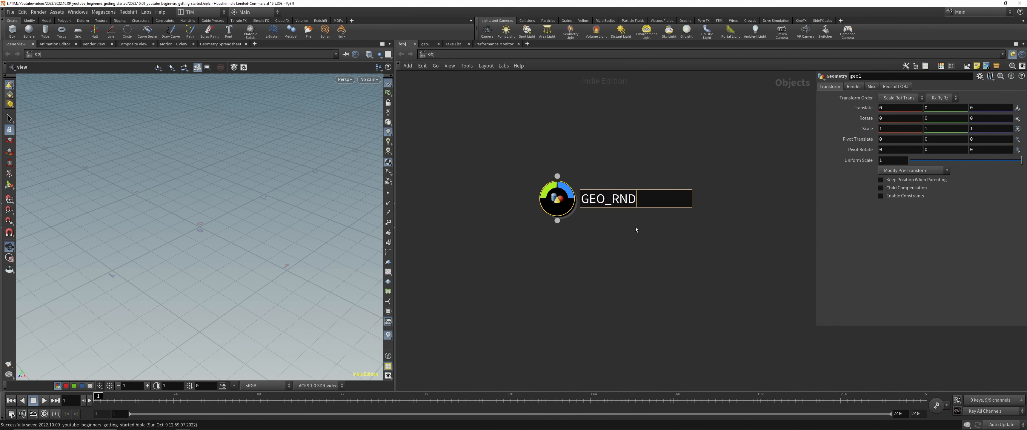
text(_RND)
key(Return)
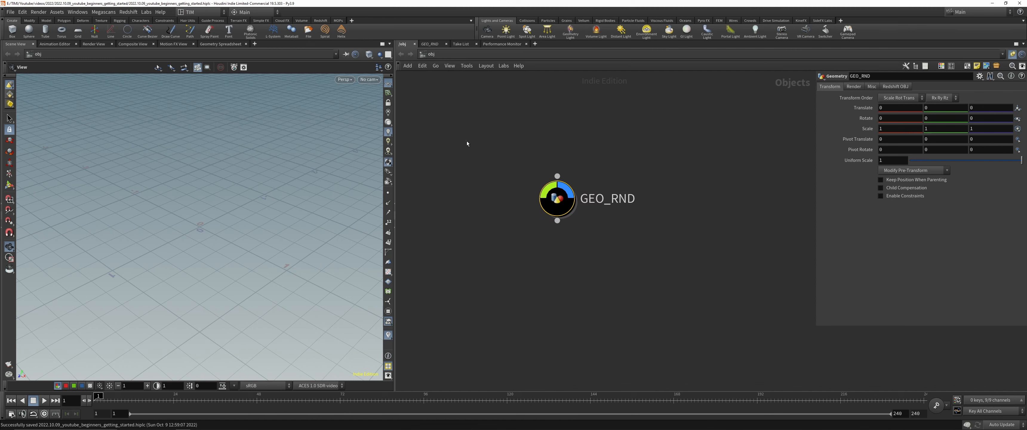
Step: Select the GEO_RND object and go inside its geometry network, moving between the object level and its contents
drag(468, 144, 678, 250)
drag(504, 248, 564, 162)
double_click(557, 200)
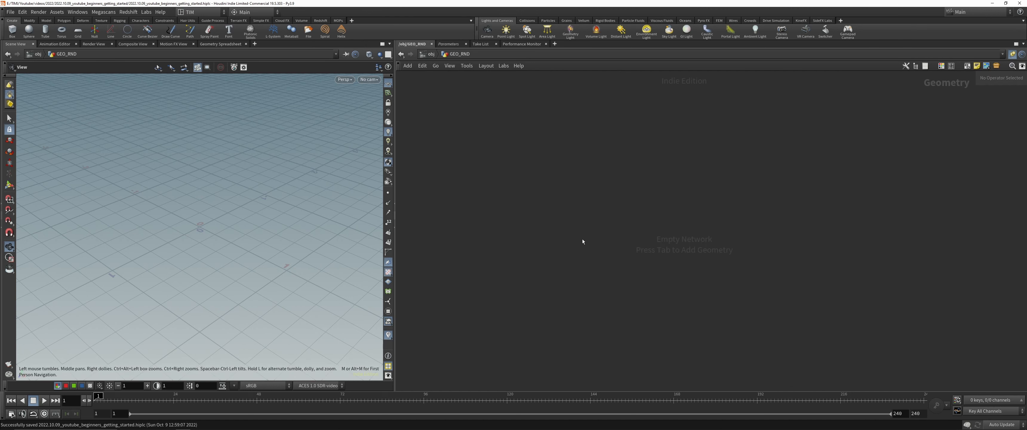
key(u)
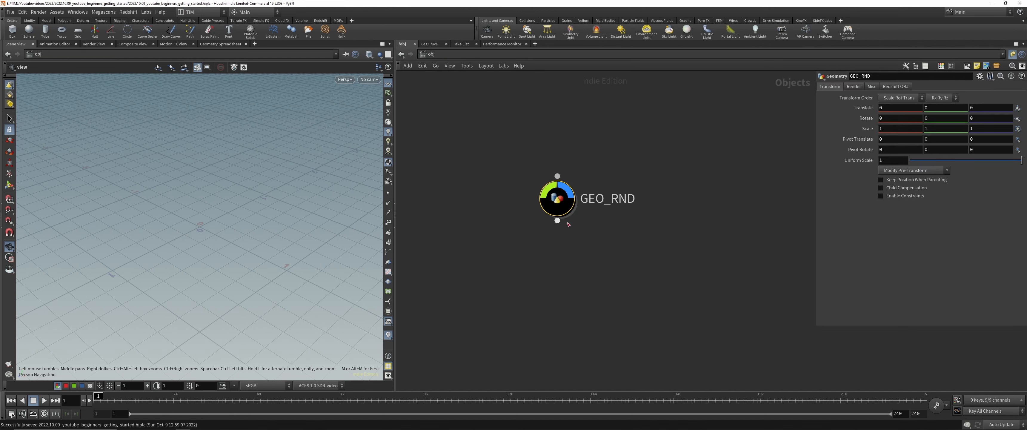
double_click(555, 200)
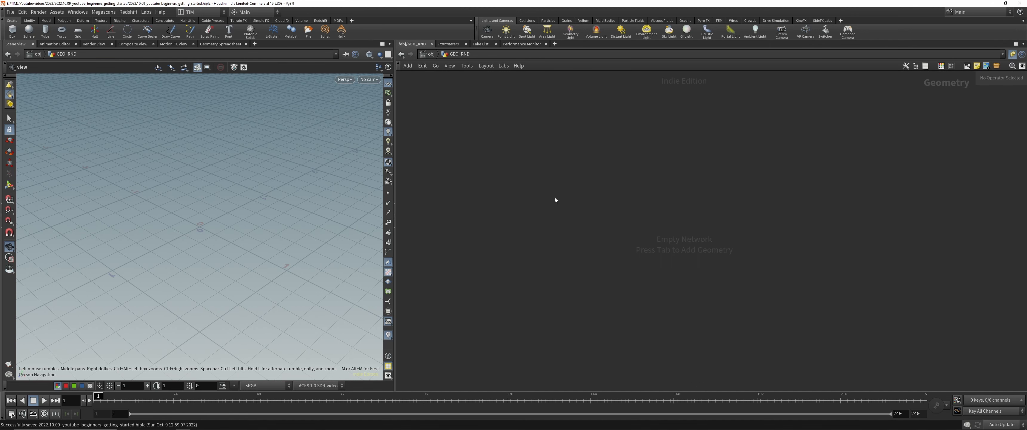
key(u)
key(i)
Step: Search the operator list for "sp" and place a Sphere node in the empty GEO_RND network
key(Tab)
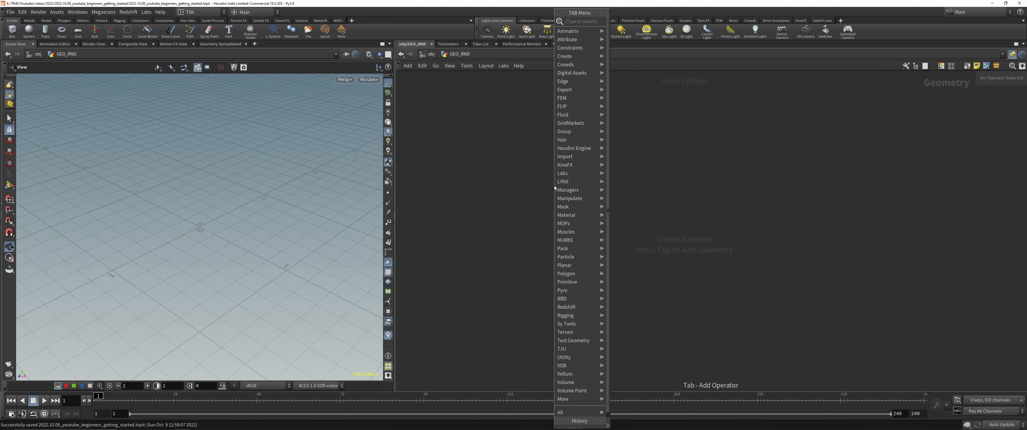
click(527, 153)
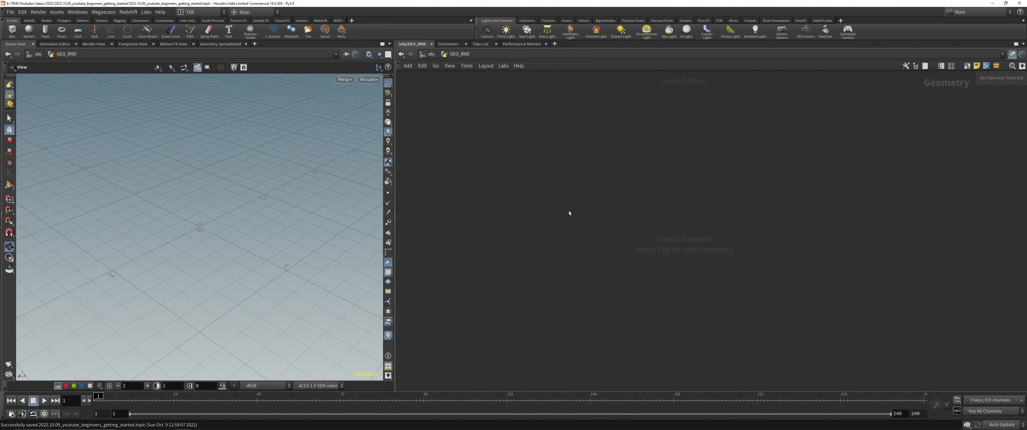
key(Tab)
mouse_move(555, 231)
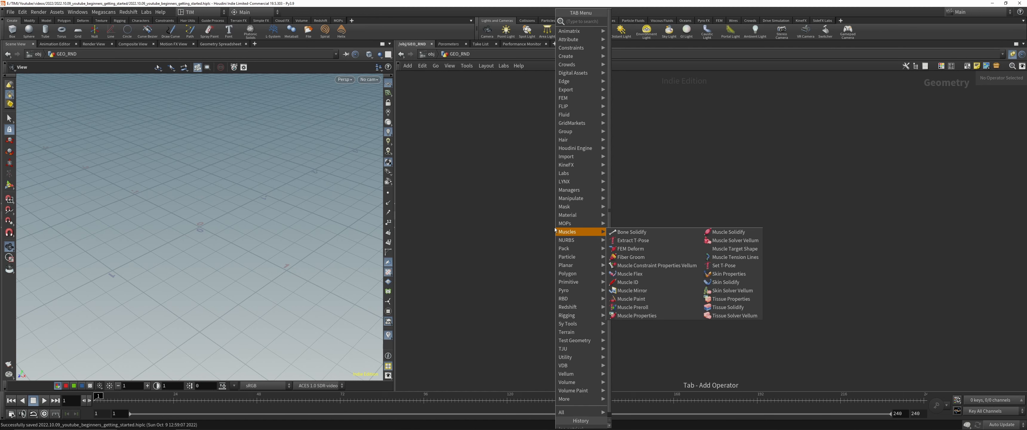
text(sp)
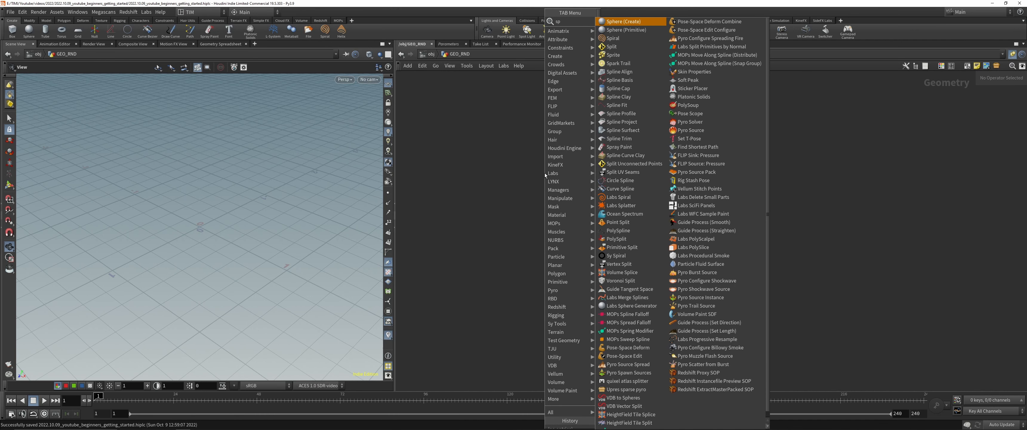
click(624, 21)
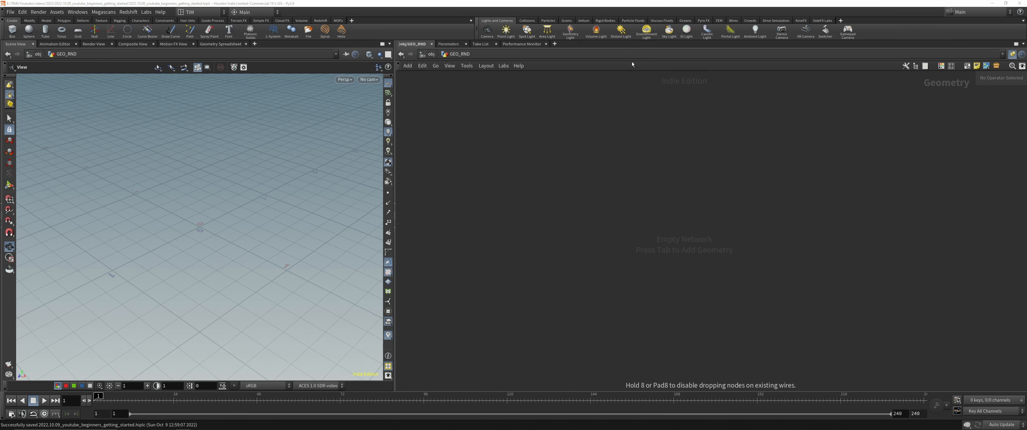
click(581, 184)
Step: Change the sphere's primitive type to Polygon
right_drag(150, 213, 158, 248)
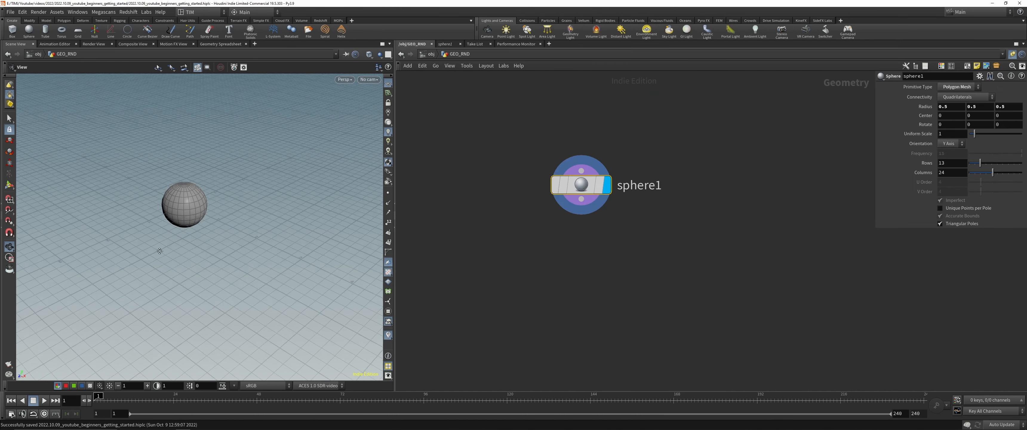
drag(159, 248, 162, 241)
key(space+g)
right_drag(185, 227, 159, 307)
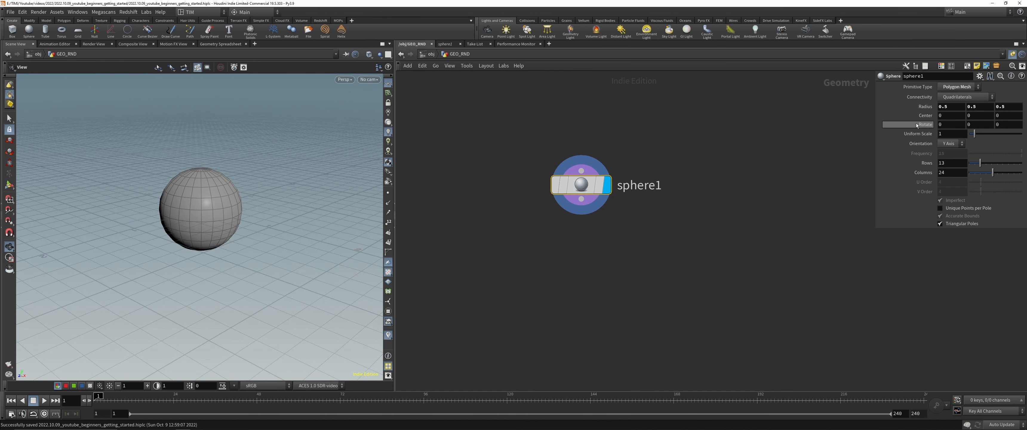
click(957, 88)
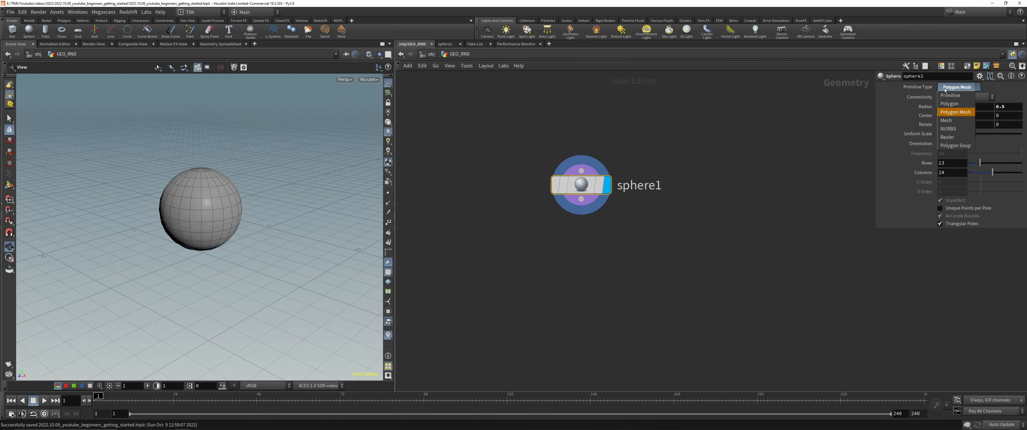
click(942, 105)
Step: Set the polygon sphere's frequency to 10
drag(998, 153, 1022, 154)
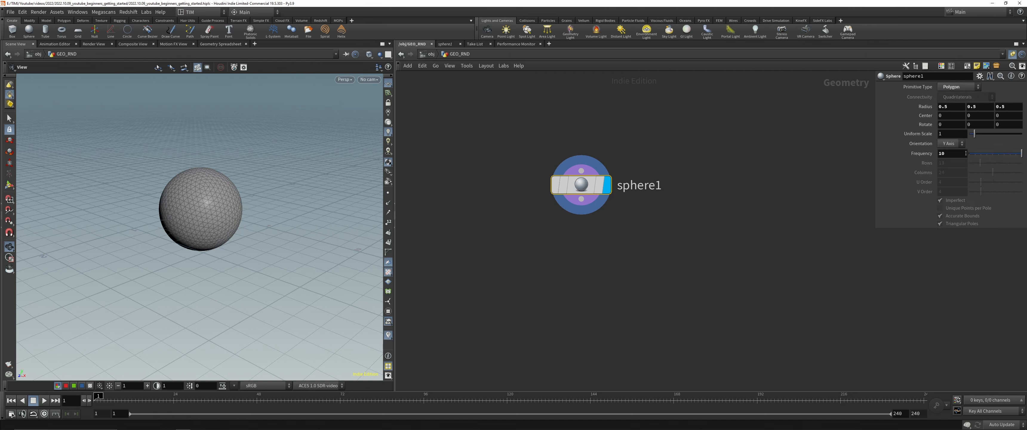
double_click(955, 154)
text(2)
key(BackSpace)
key(BackSpace)
text(10)
key(Return)
Step: Save the scene file and frame the selected sphere in the viewport
click(609, 241)
key(ctrl+s)
key(g)
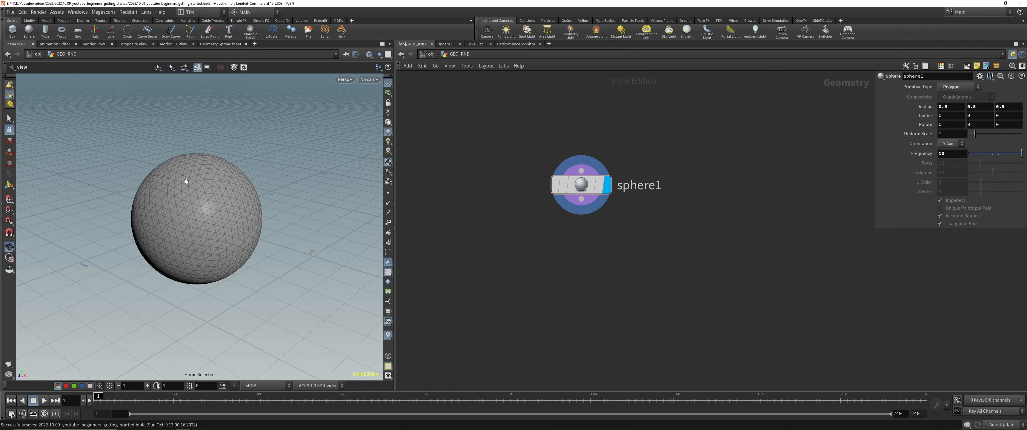
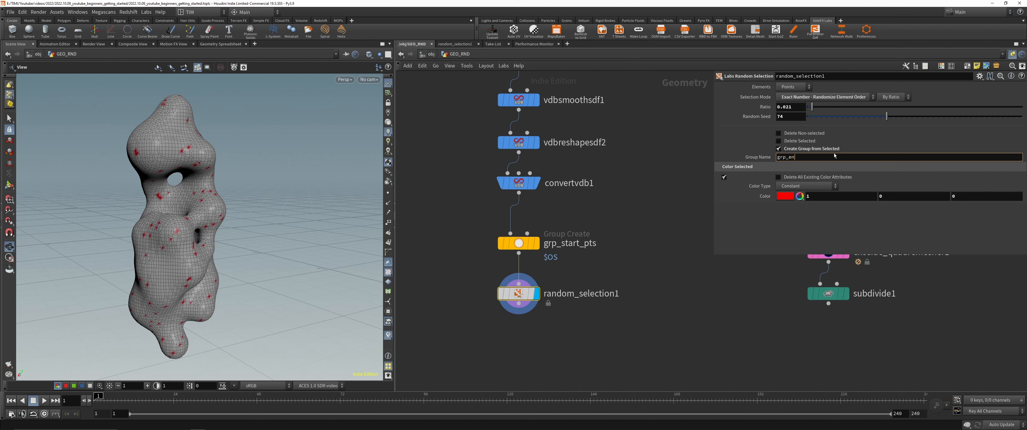
Step: Finish naming the random selection's group grp_end_pts and save the scene
text(pts)
click(615, 220)
key(ctrl+s)
middle_drag(620, 220, 620, 191)
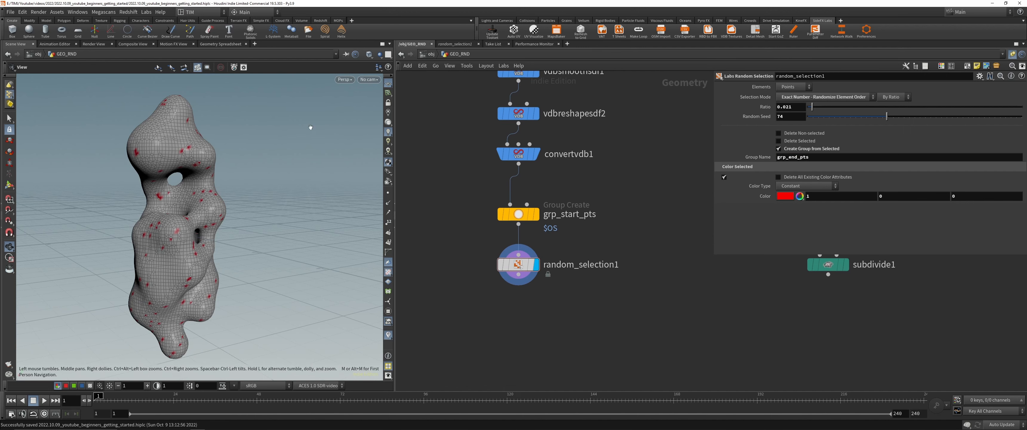
Step: Show only the group attributes of the points of random_selection1 in the Geometry Spreadsheet
click(220, 44)
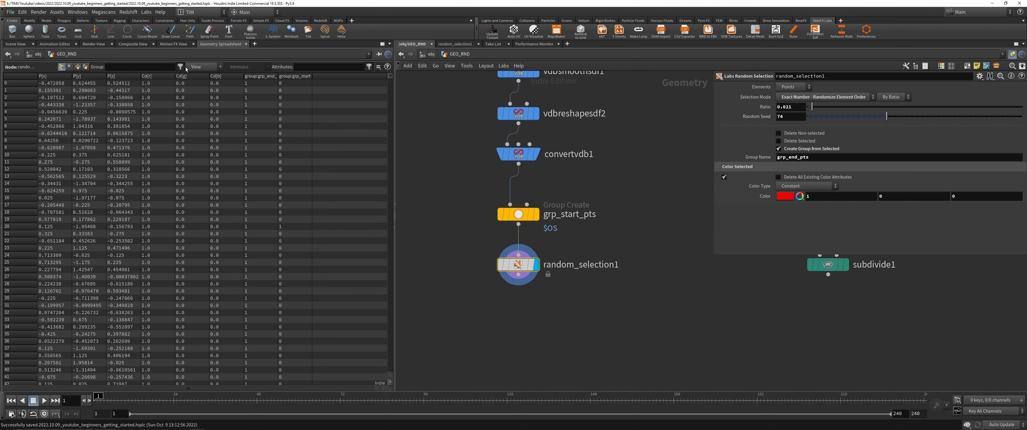
click(204, 67)
click(219, 130)
click(205, 67)
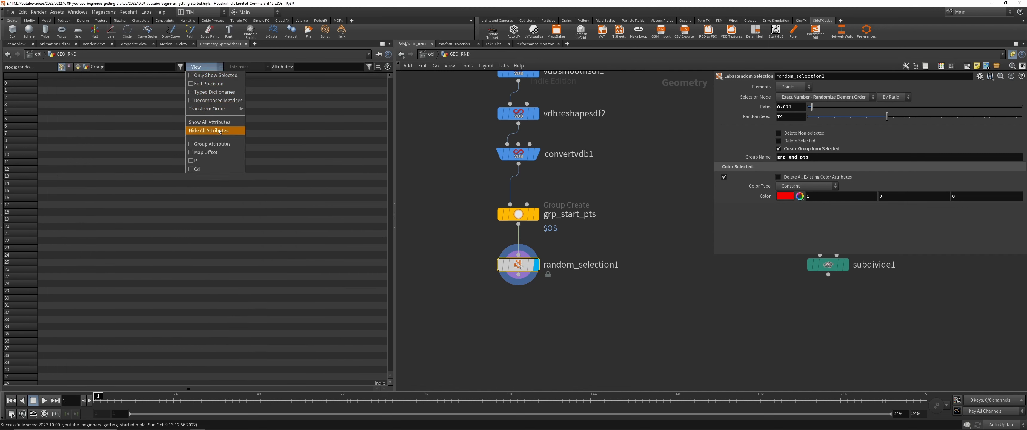
click(79, 70)
click(69, 67)
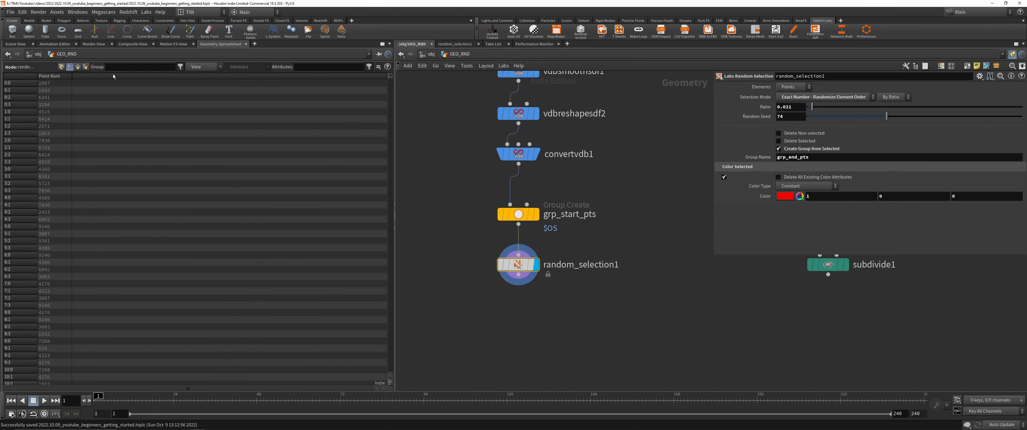
click(60, 67)
click(196, 67)
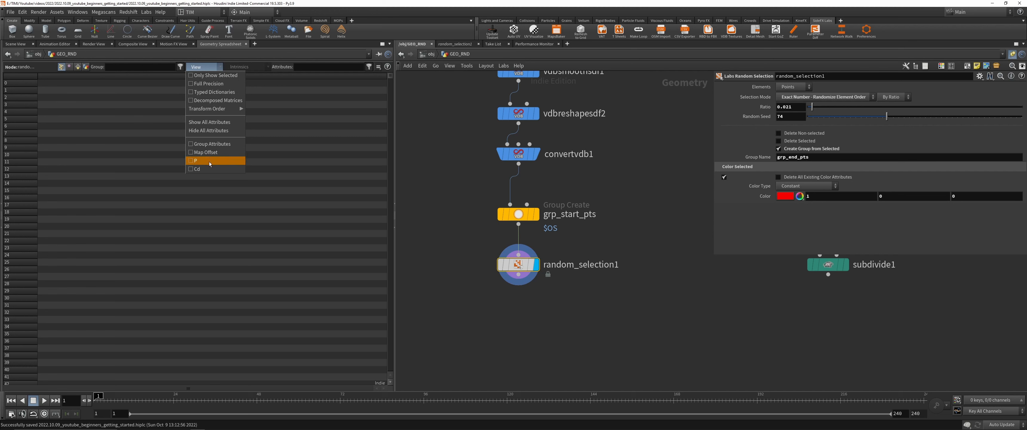
click(211, 144)
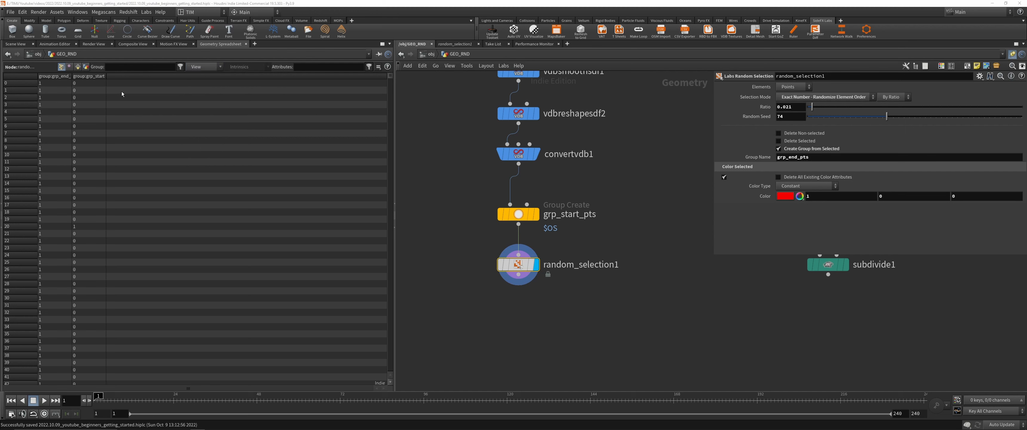
Step: Widen the two point group columns and look through their membership values
drag(106, 76, 139, 76)
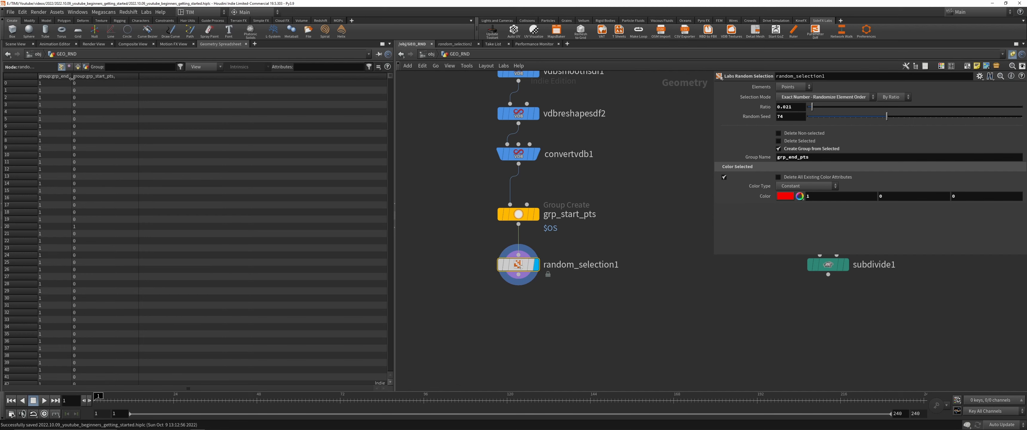
drag(72, 76, 90, 76)
scroll(393, 80, down, 3)
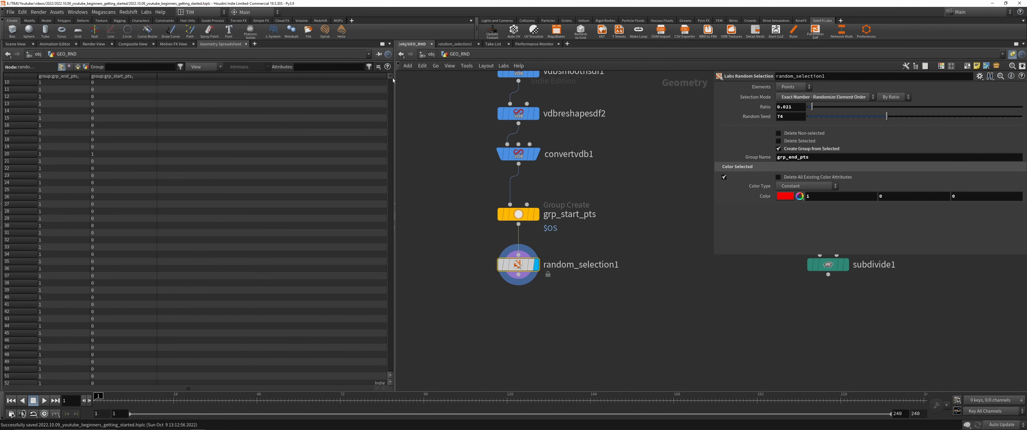
scroll(393, 80, up, 3)
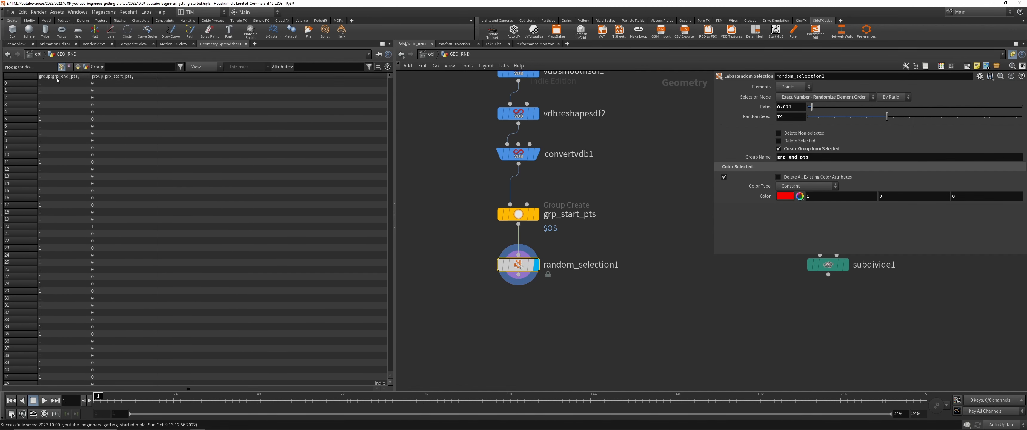
Step: Return to the 3D scene, add a displayed Find Shortest Path node below random_selection1, and save the scene
click(15, 44)
middle_drag(590, 320, 598, 241)
key(Tab)
text(shortest)
key(Return)
click(545, 252)
key(ctrl+s)
Step: Assign grp_start_pts as the start points and grp_end_pts as the end points of the shortest path node
click(1009, 89)
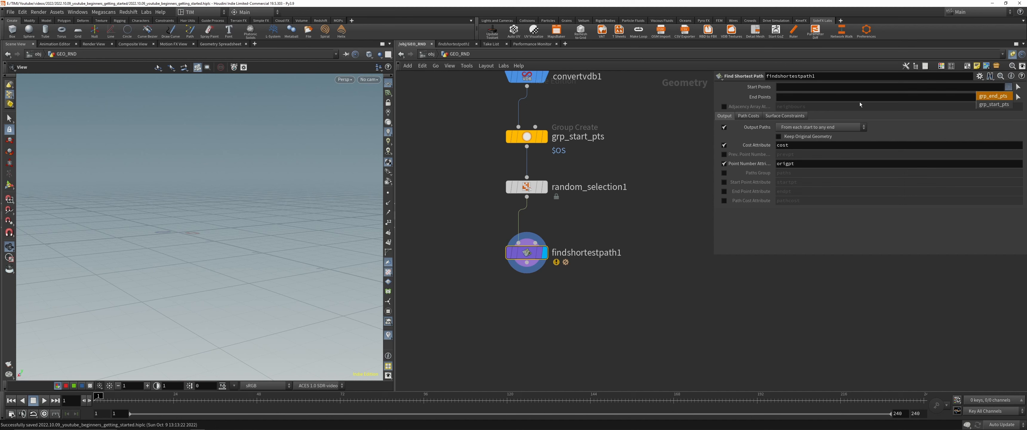
click(993, 105)
click(1009, 98)
click(993, 108)
Step: Set the output paths to From each start to each end and inspect the resulting curves
middle_drag(334, 176, 332, 220)
click(792, 129)
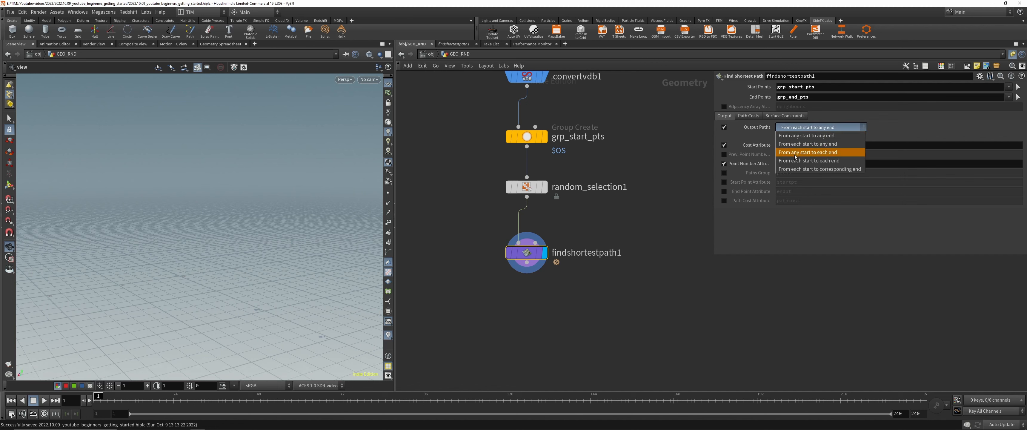
click(809, 160)
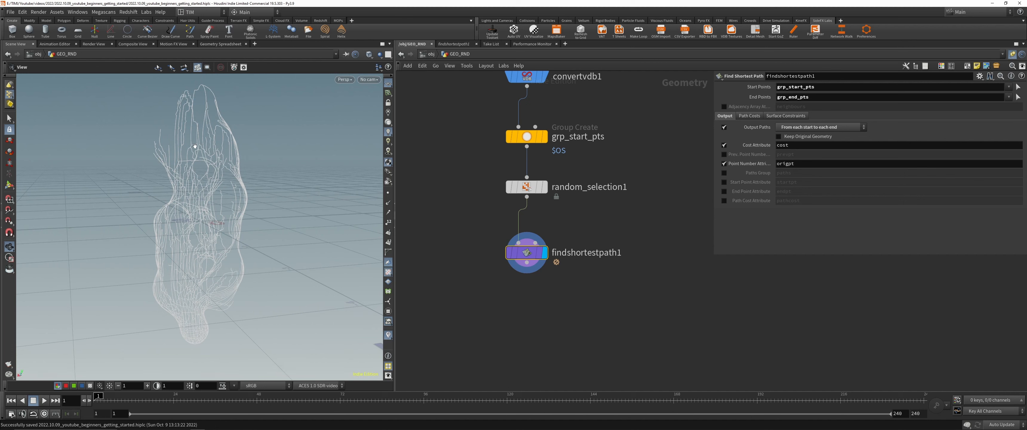
scroll(199, 203, up, 5)
middle_drag(199, 204, 241, 140)
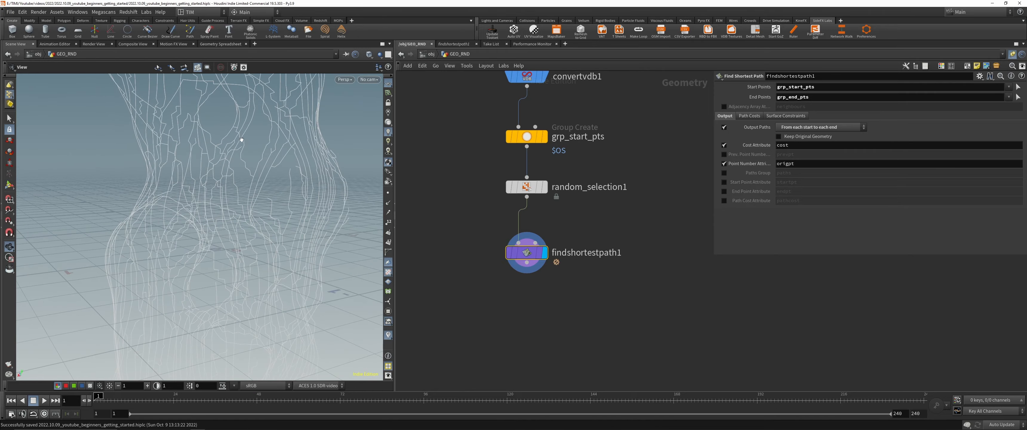
scroll(243, 148, down, 4)
drag(244, 147, 170, 138)
scroll(454, 179, down, 3)
Step: Compare the path curves with templated overlays of OUT_SPHERES and convertvdb1, turning each template off again
middle_drag(454, 163, 511, 318)
key(e)
click(562, 112)
drag(165, 202, 165, 218)
key(e)
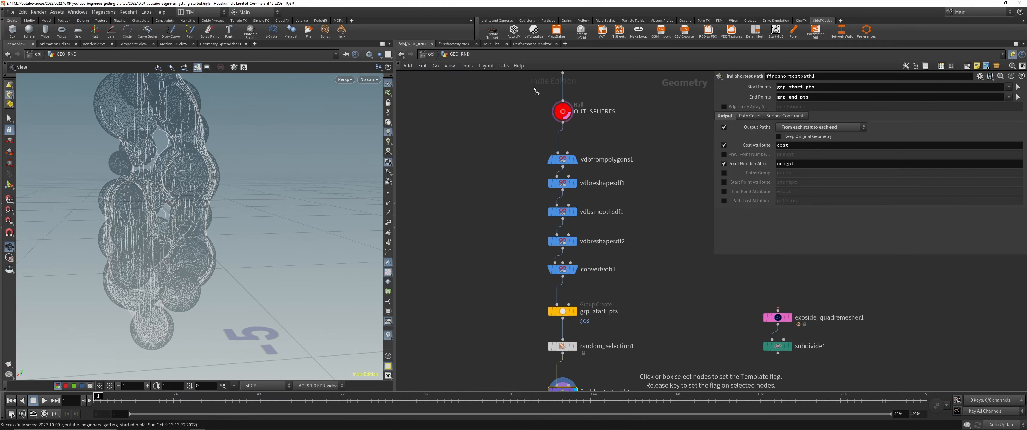
click(563, 111)
click(562, 270)
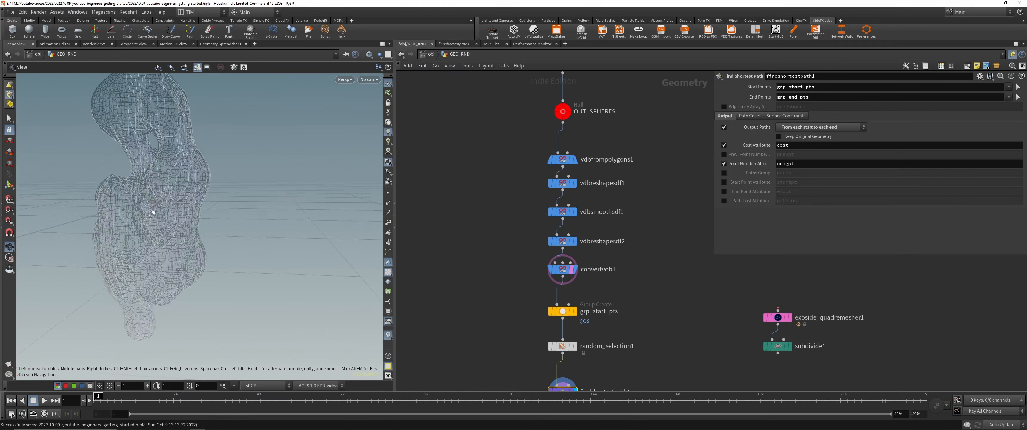
key(e)
click(563, 269)
Step: Save the scene and inspect the shortest path curves and their points from several angles
middle_drag(570, 353, 499, 223)
scroll(498, 223, up, 3)
key(ctrl+s)
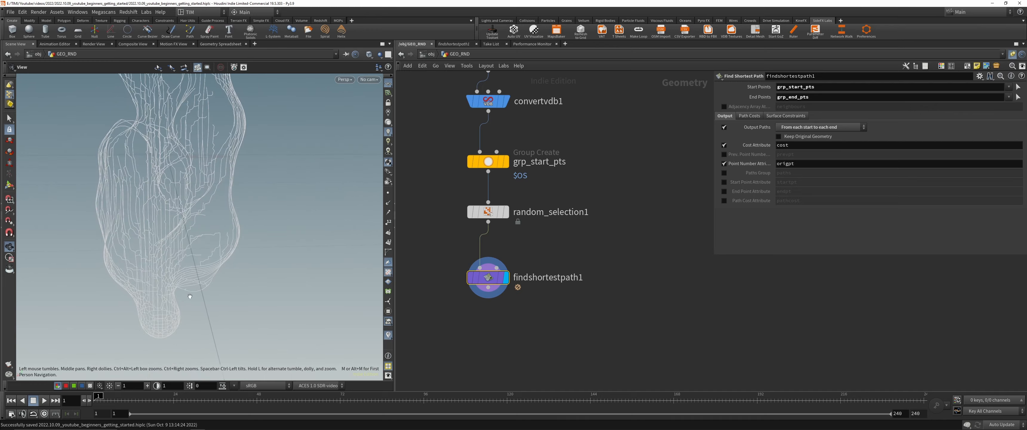
drag(151, 351, 174, 331)
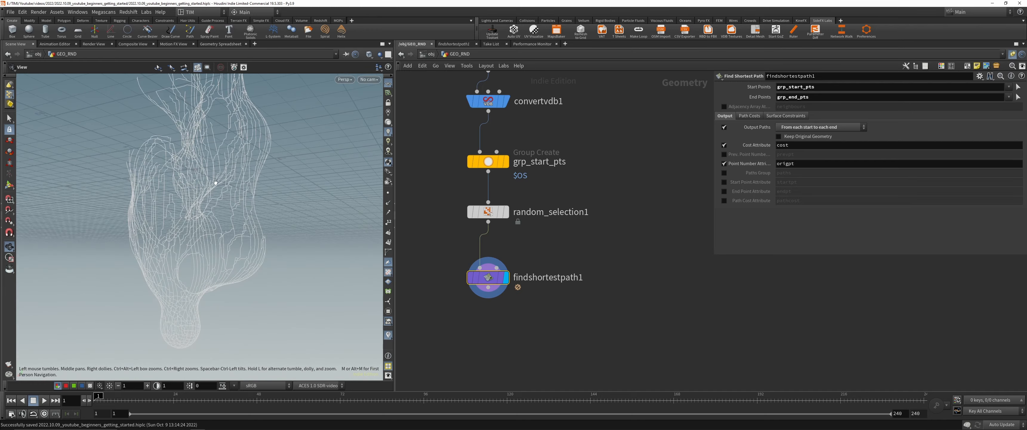
drag(215, 182, 183, 214)
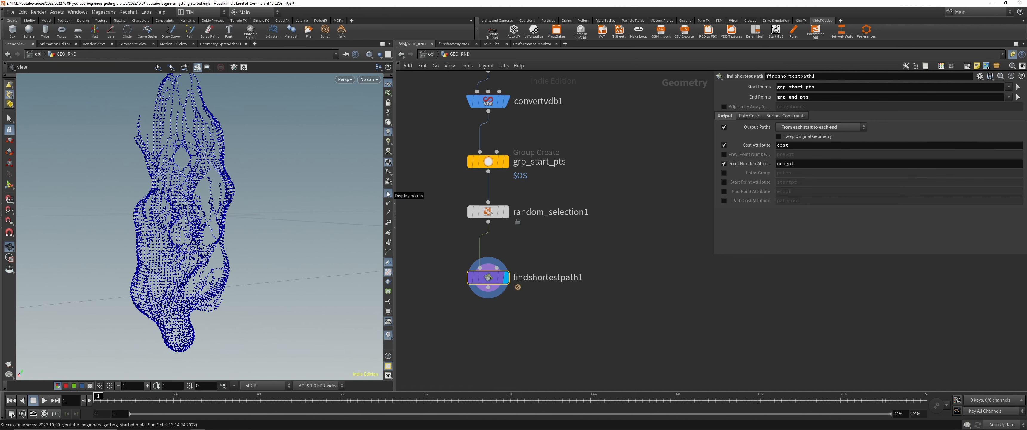
middle_drag(460, 322, 470, 193)
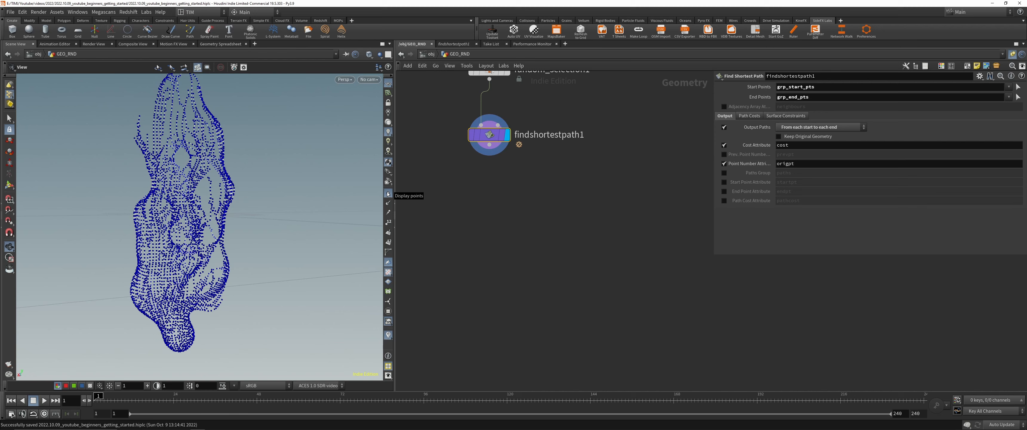
drag(136, 255, 155, 252)
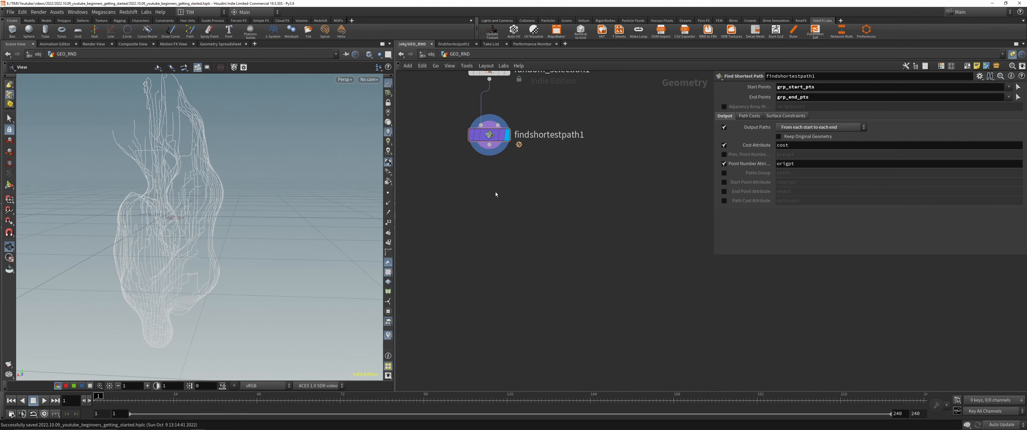
Step: Add a Resample node directly below findshortestpath1
key(Tab)
text(resa)
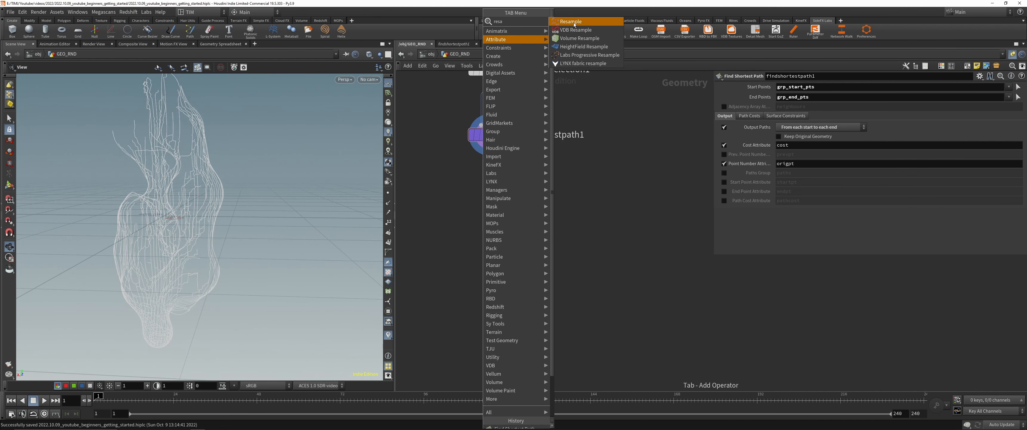
key(Return)
click(484, 231)
drag(483, 232, 490, 213)
Step: Set the Resample segment length to 0.01, check the point spacing along the curves, and hide the points
click(783, 150)
key(BackSpace)
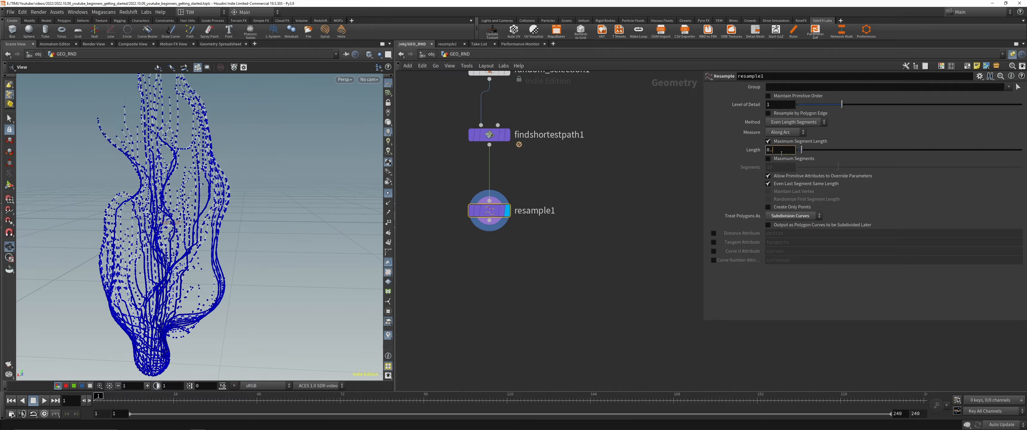
text(01)
key(Return)
scroll(172, 262, up, 6)
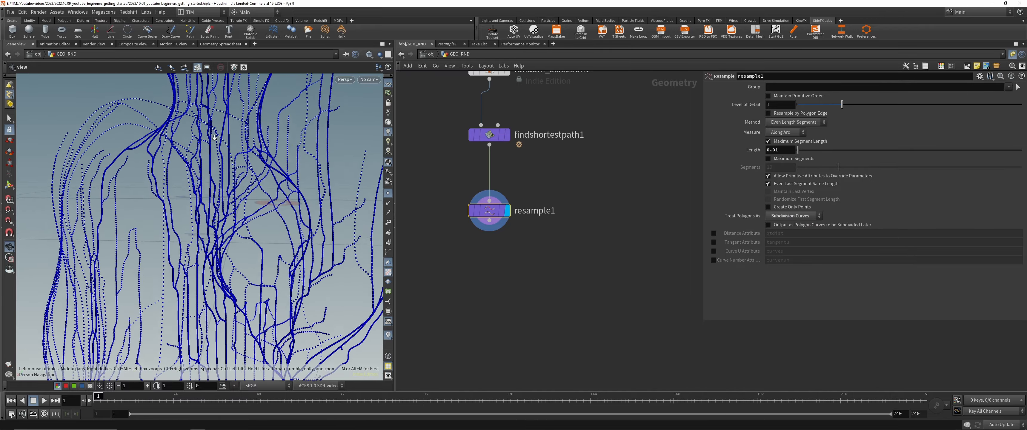
drag(172, 261, 175, 245)
scroll(176, 253, down, 4)
scroll(175, 244, down, 4)
click(388, 193)
Step: Add an Attribute Blur node below resample1 and display its result
key(Tab)
text(attribute blur)
key(Return)
click(490, 255)
click(508, 256)
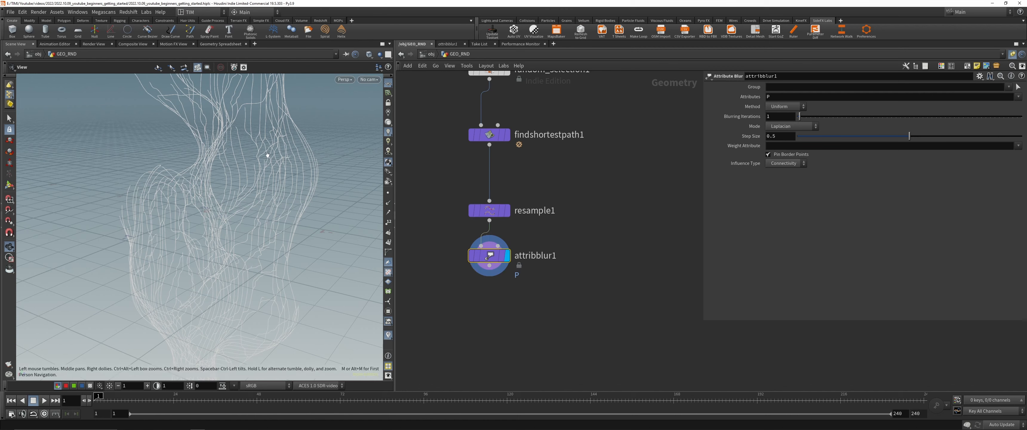
drag(335, 155, 373, 167)
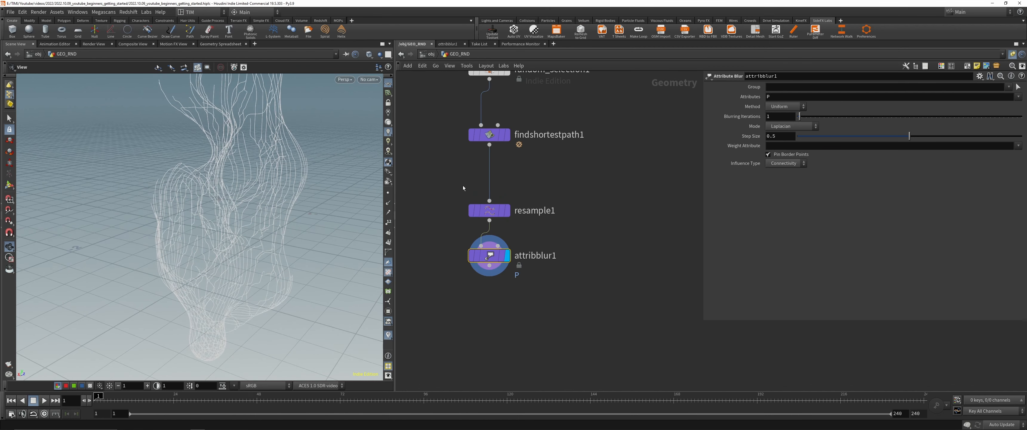
Step: Turn off border point pinning and set the blur's influence type to Proximity with a radius of 2.66
click(769, 154)
click(777, 156)
click(784, 163)
click(782, 172)
drag(800, 173, 856, 173)
Step: Set the blur to 70 iterations with a step size of 0.721 and inspect the smoothed curves
drag(799, 117, 954, 117)
drag(909, 136, 959, 136)
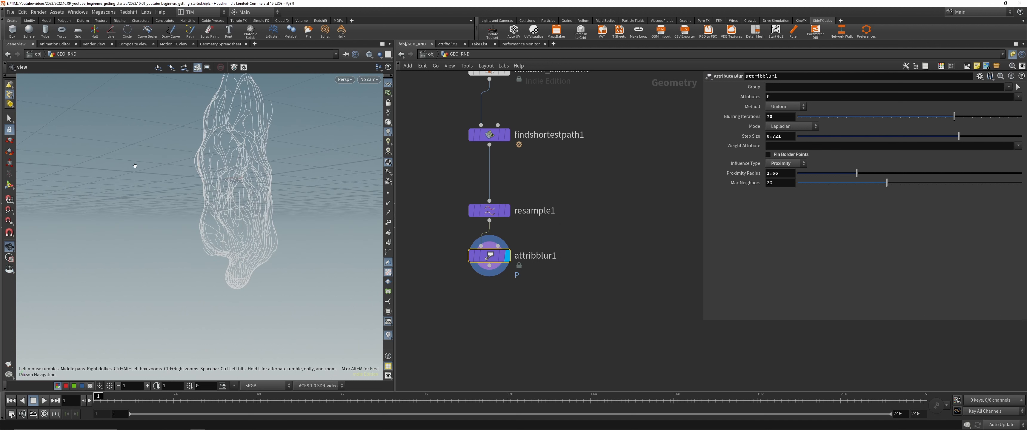
middle_drag(134, 165, 108, 214)
scroll(593, 159, down, 3)
Step: Change the random seed of random_selection1 to 164
middle_drag(594, 159, 596, 352)
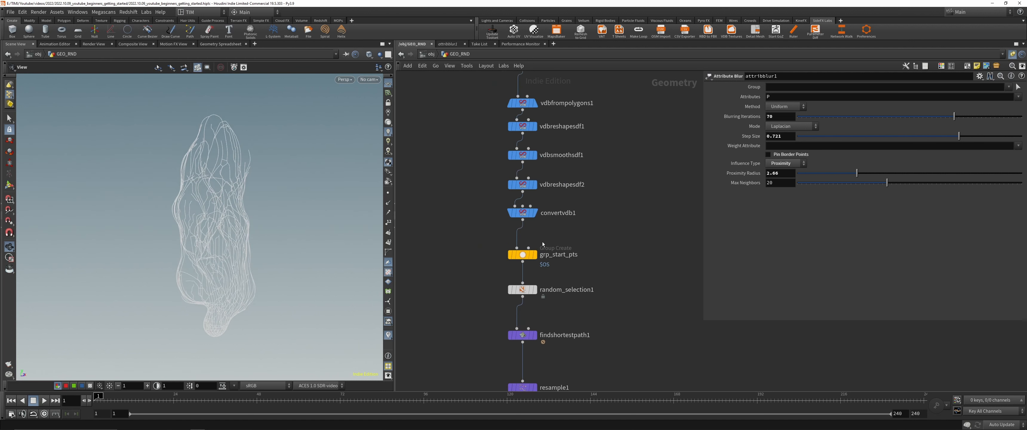
middle_drag(570, 276, 579, 171)
click(513, 227)
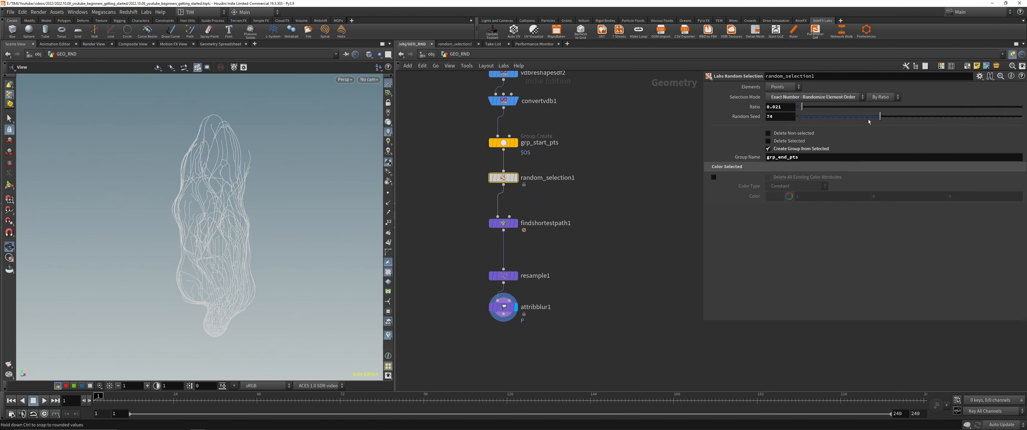
drag(880, 116, 981, 117)
Step: Reduce the random selection's ratio to 0.01
drag(802, 107, 798, 107)
drag(207, 232, 239, 245)
middle_drag(787, 107, 674, 177)
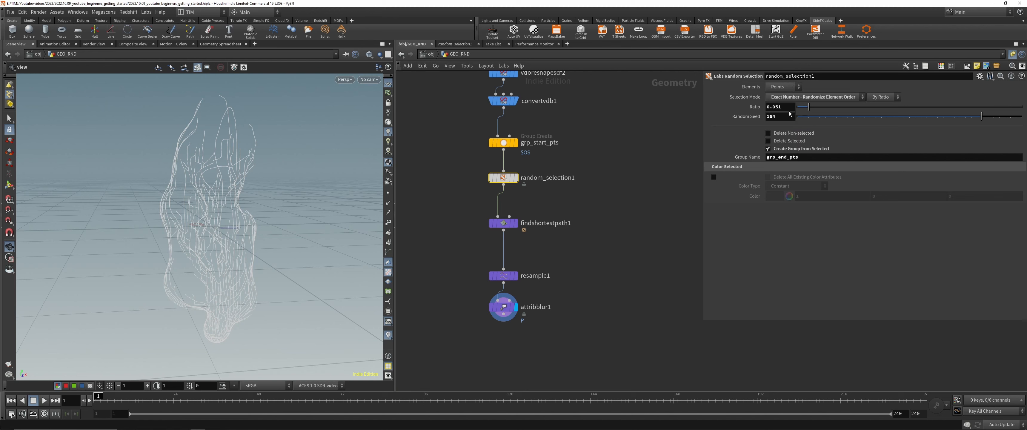
click(771, 107)
text(.01)
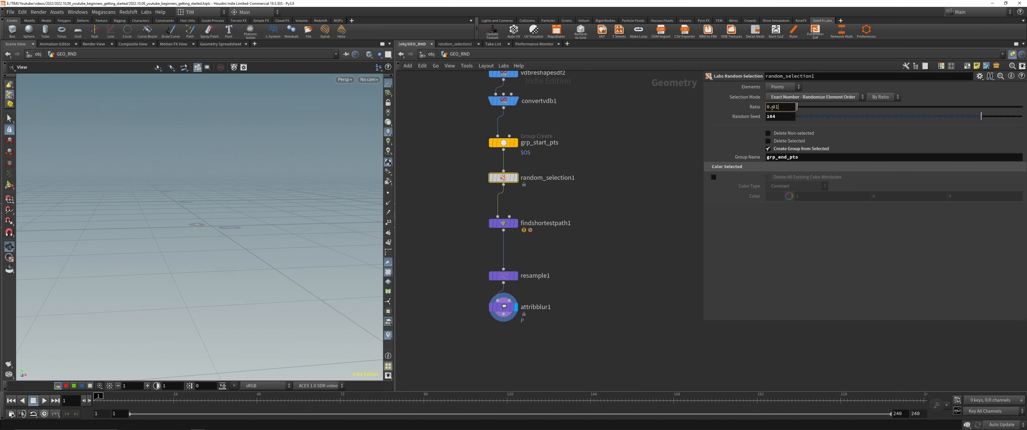
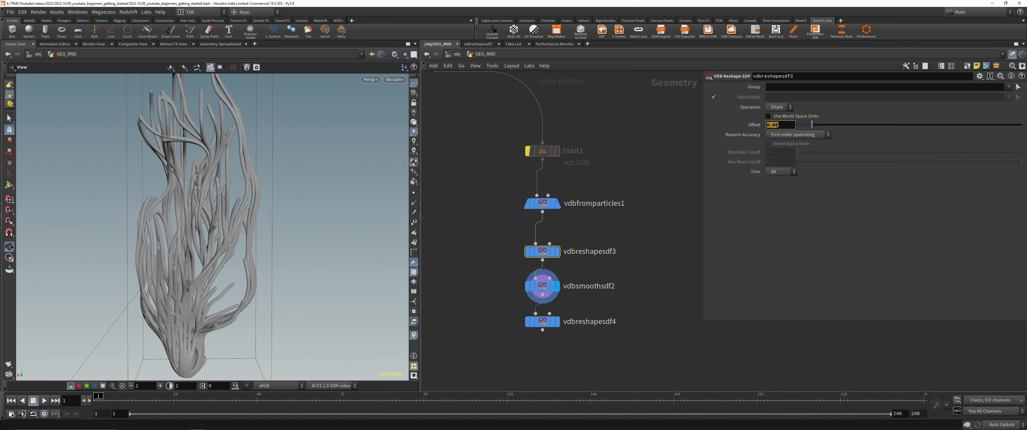
Step: Try a dilate offset of 5 on vdbreshapesdf3 and set it to 0.66 instead
text(5)
key(Return)
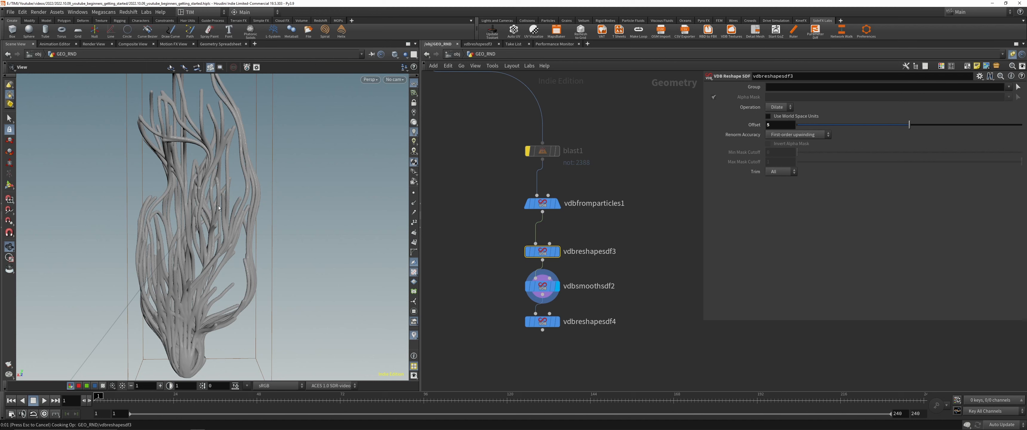
click(775, 128)
text(0.66)
key(Return)
Step: Display the vdbreshapesdf4 node and inspect the resulting branch surface
scroll(512, 284, down, 2)
click(550, 316)
click(537, 316)
drag(224, 223, 245, 222)
scroll(255, 226, down, 4)
scroll(471, 237, down, 2)
scroll(471, 243, up, 2)
Step: Add a displayed Convert VDB node below vdbreshapesdf4, set it to convert to Polygons, and save the scene
middle_drag(525, 325, 515, 250)
scroll(532, 298, up, 1)
key(Tab)
text(conver)
click(584, 55)
click(531, 240)
click(547, 240)
click(786, 97)
click(780, 113)
key(ctrl+s)
Step: Examine the converted polygon mesh up close for loose pieces separate from the branches
scroll(195, 252, up, 5)
drag(195, 252, 216, 243)
right_drag(215, 242, 318, 91)
right_drag(226, 189, 325, 62)
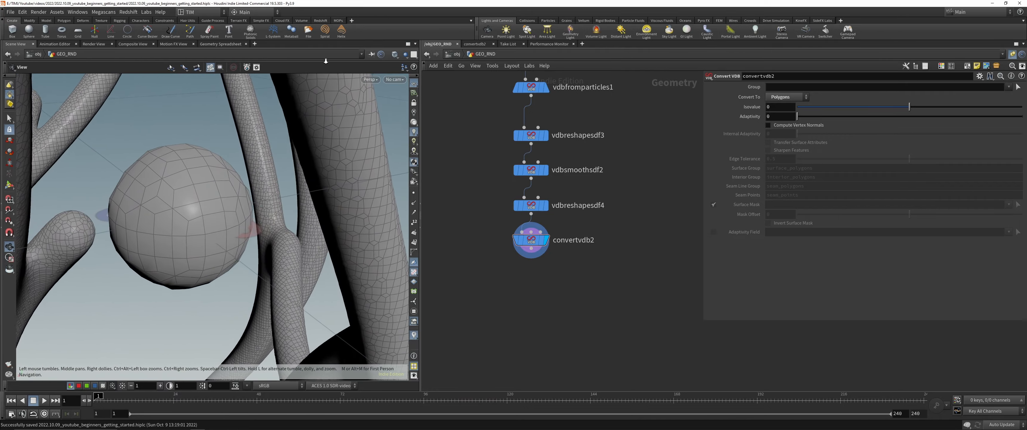
drag(180, 226, 151, 273)
right_drag(152, 273, 123, 356)
drag(183, 251, 207, 180)
Step: Insert a VDB Segment by Connectivity node between vdbreshapesdf4 and convertvdb2, and display its colored segments
scroll(571, 81, up, 1)
drag(523, 272, 523, 376)
key(Tab)
text(vd)
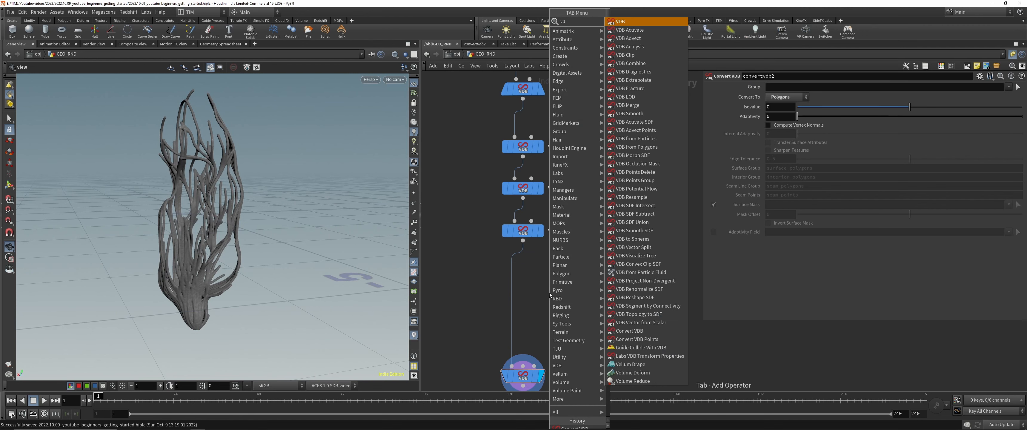
text(bsb)
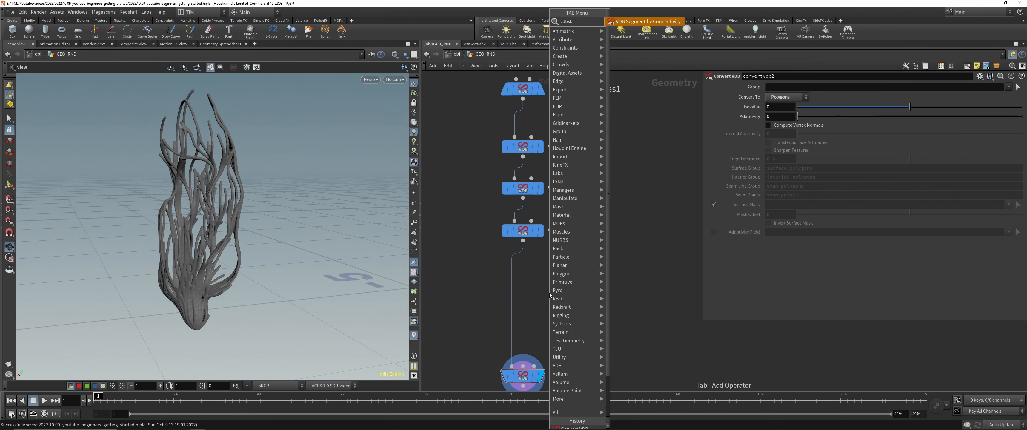
key(Return)
click(523, 271)
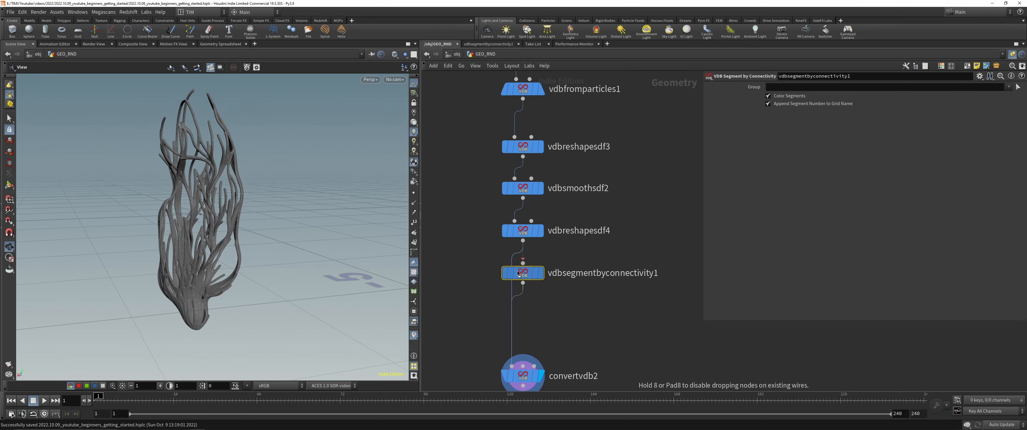
click(541, 272)
drag(298, 241, 192, 179)
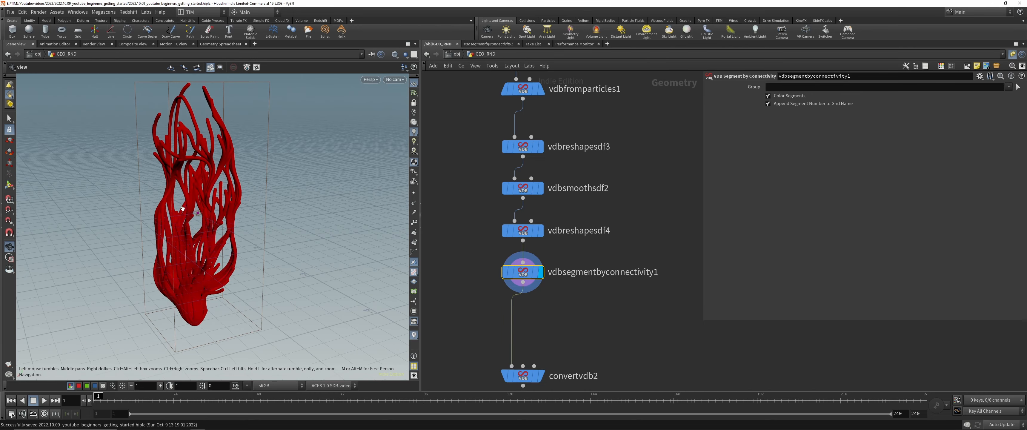
right_drag(192, 179, 225, 166)
middle_drag(224, 166, 215, 199)
right_drag(216, 199, 199, 215)
drag(200, 215, 259, 233)
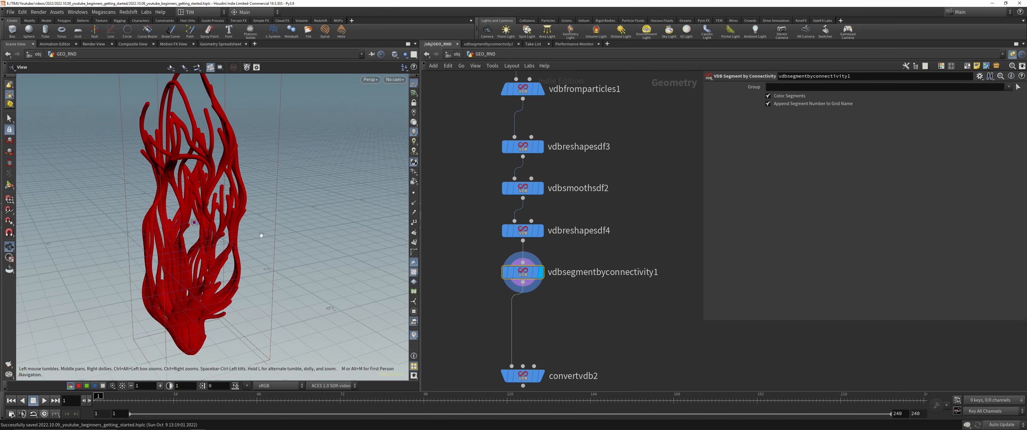
Step: Insert a Blast node between vdbsegmentbyconnectivity1 and convertvdb2 and display it
middle_drag(627, 321, 606, 261)
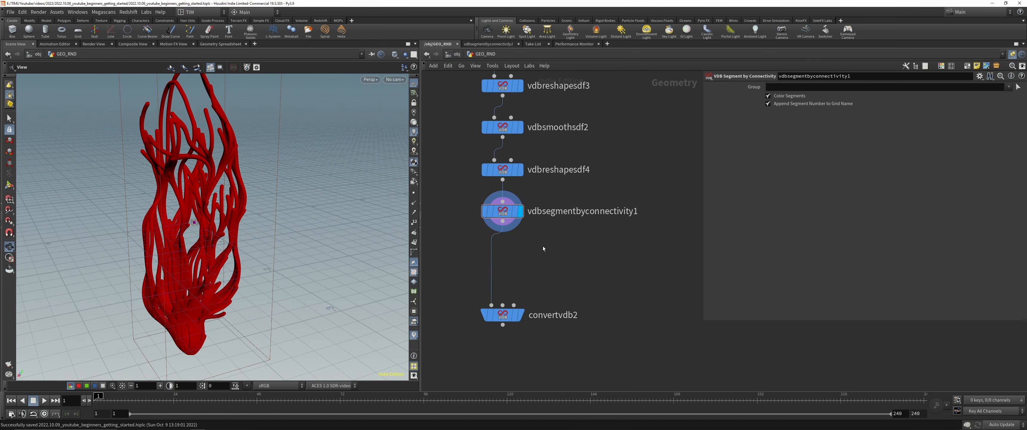
key(Tab)
text(blast)
key(Return)
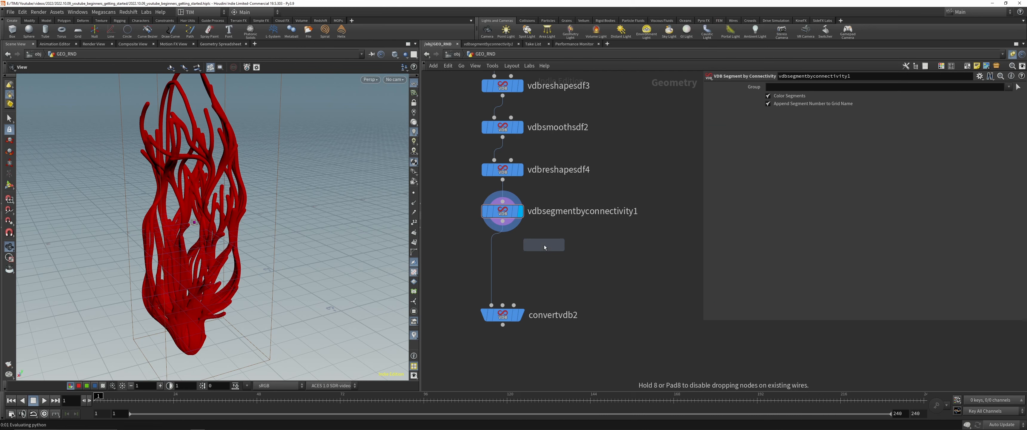
click(542, 255)
drag(493, 256, 503, 251)
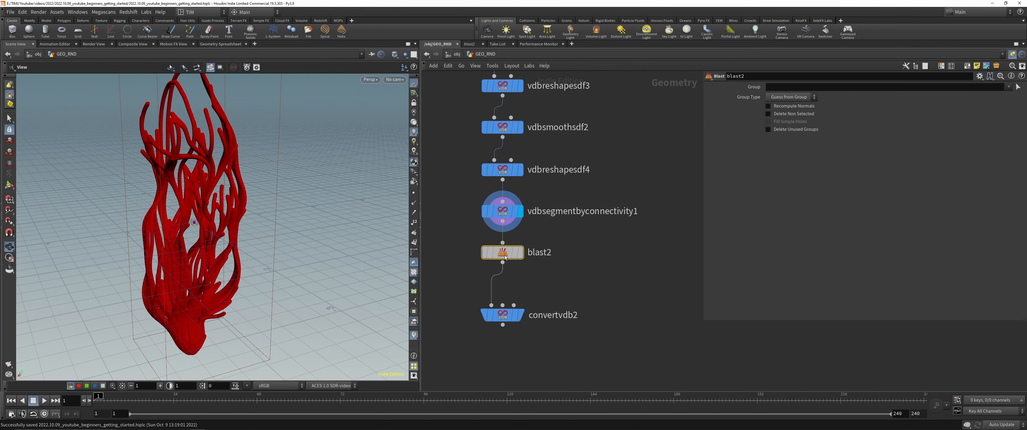
click(520, 252)
click(1010, 87)
click(999, 104)
click(768, 114)
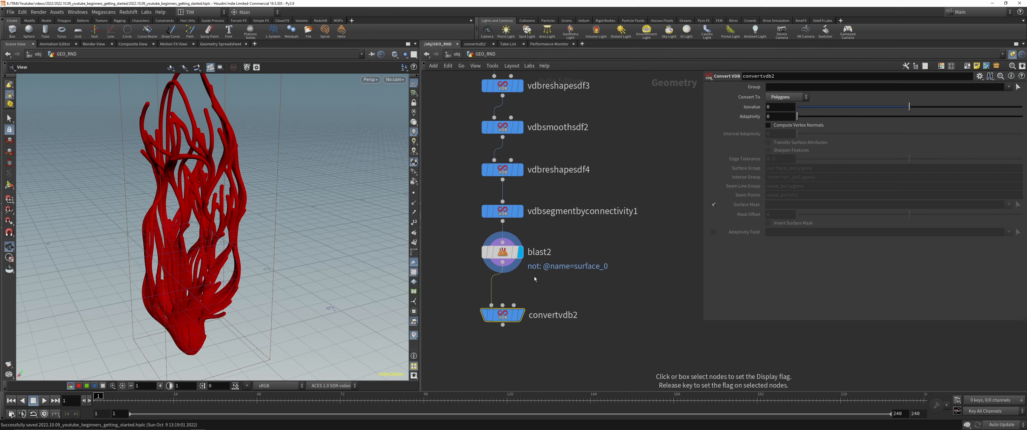
click(520, 315)
drag(174, 196, 93, 223)
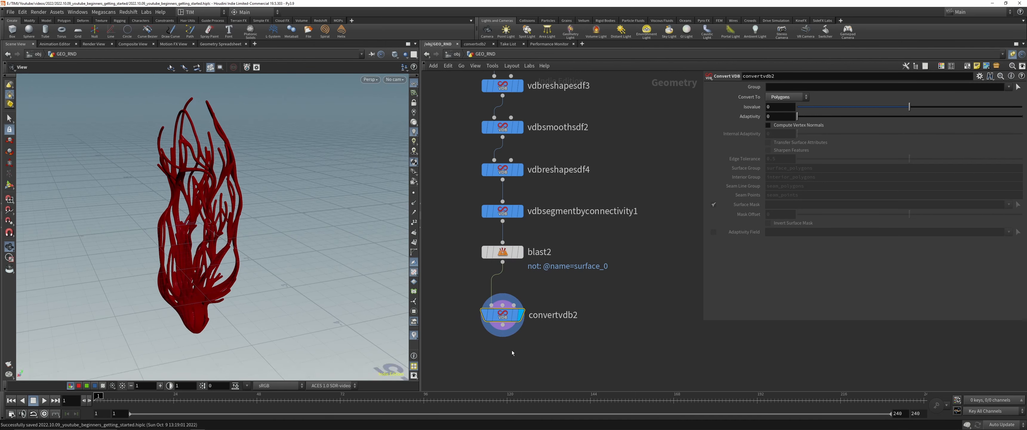
Step: Add an Attribute Delete node below convertvdb2 that removes the primitive attribute Cd, and save the scene
middle_drag(511, 321, 526, 186)
drag(525, 183, 525, 164)
key(Tab)
click(518, 211)
click(536, 211)
key(ctrl+s)
Step: Inspect the uncolored branch mesh from several angles, toggling the wireframe display on and off
right_drag(149, 194, 244, 255)
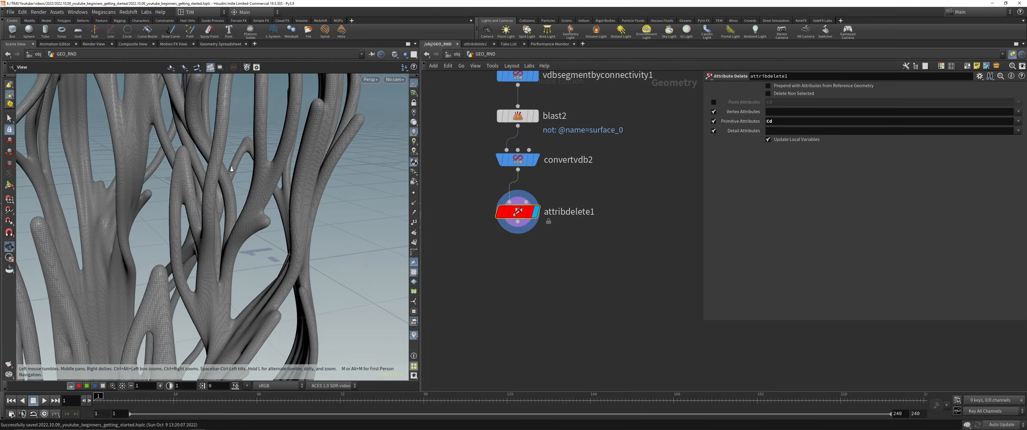
drag(244, 256, 205, 210)
key(w)
right_drag(205, 210, 135, 159)
drag(135, 160, 187, 159)
key(w)
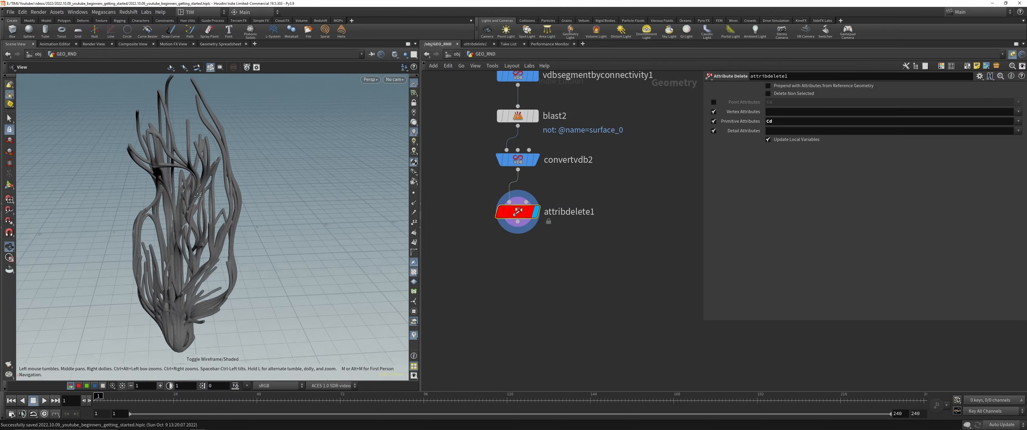
right_drag(188, 159, 211, 176)
drag(211, 176, 71, 227)
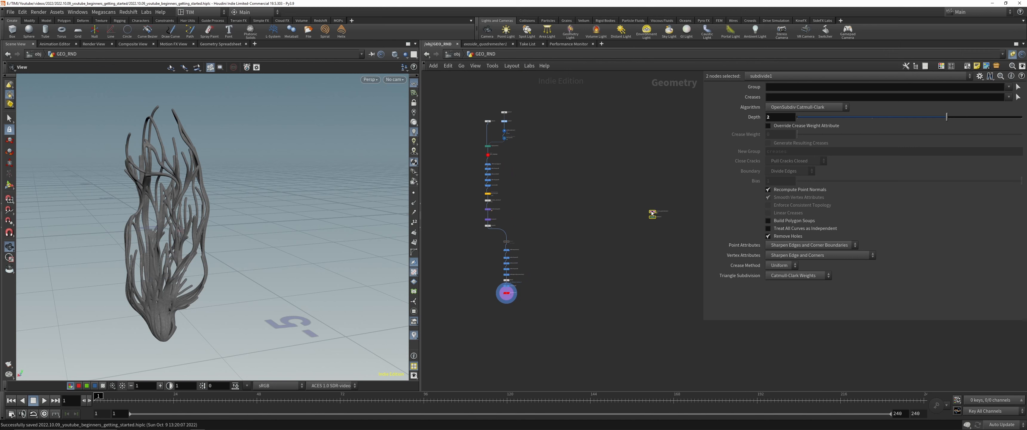
Step: Set the quadremesher and subdivide nodes aside and duplicate the whole node chain next to the original
click(652, 213)
drag(465, 104, 565, 292)
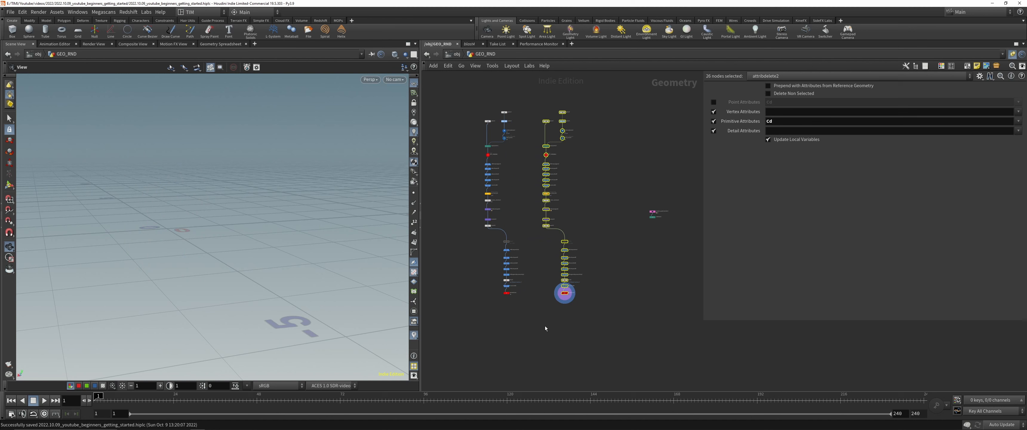
Step: Display the duplicated chain's convertvdb3 node and inspect its blob mesh
scroll(560, 139, up, 6)
click(518, 279)
click(525, 279)
scroll(229, 184, down, 2)
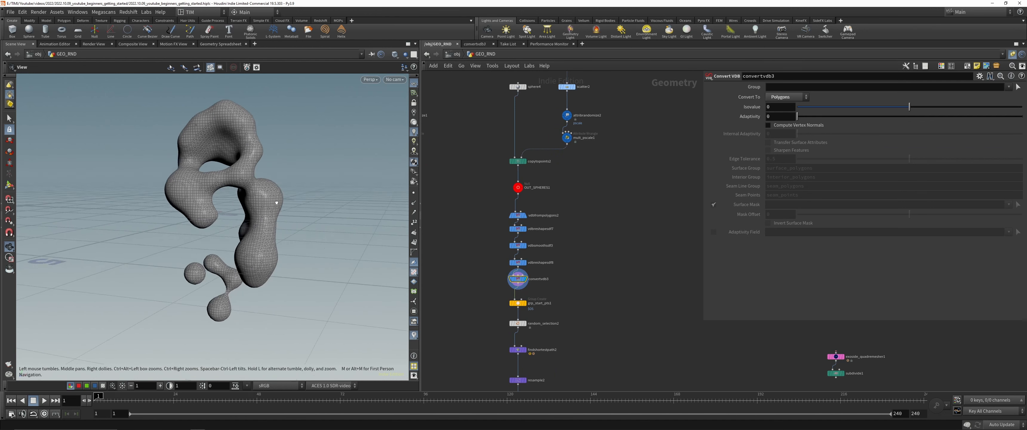
drag(278, 202, 242, 293)
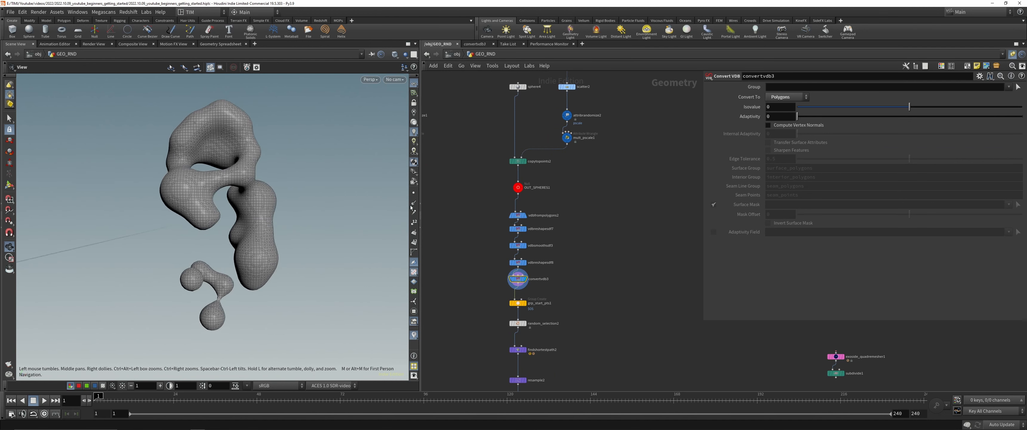
Step: Set the Force Total Count of scatter2 to 26 and check the new base shape
middle_drag(615, 133, 604, 150)
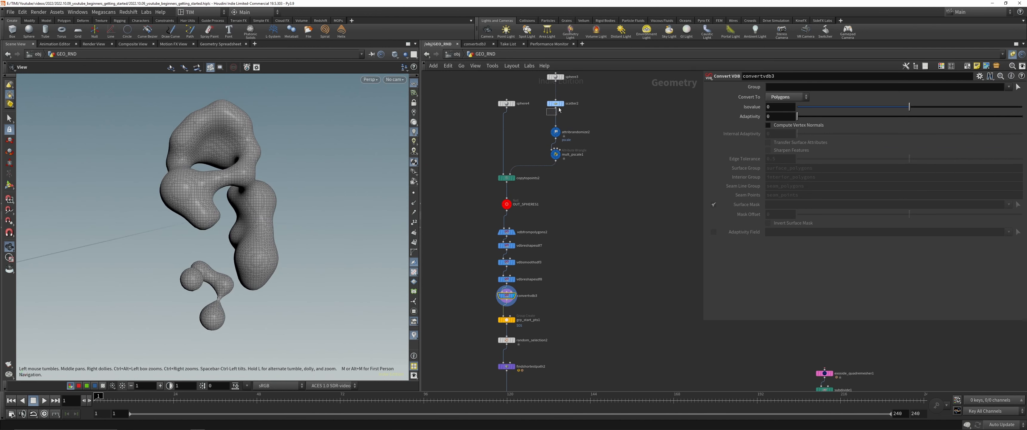
click(555, 103)
click(777, 130)
key(Up)
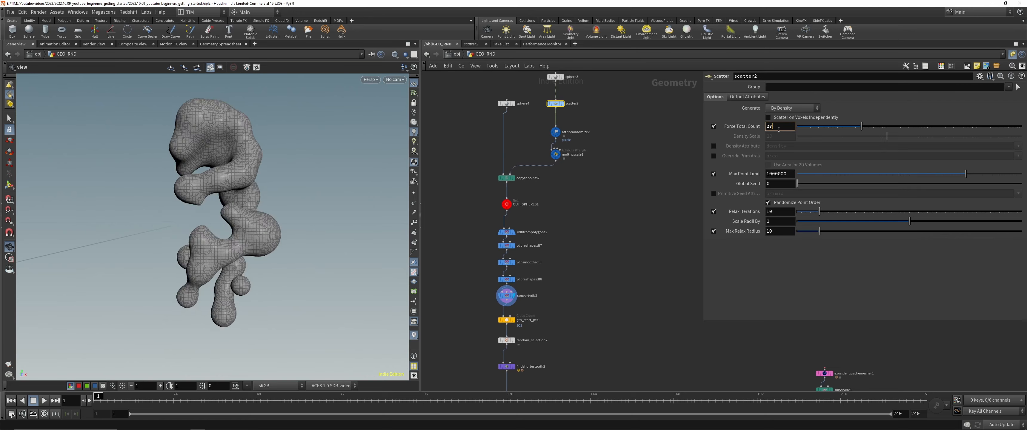
key(Down)
drag(294, 195, 228, 195)
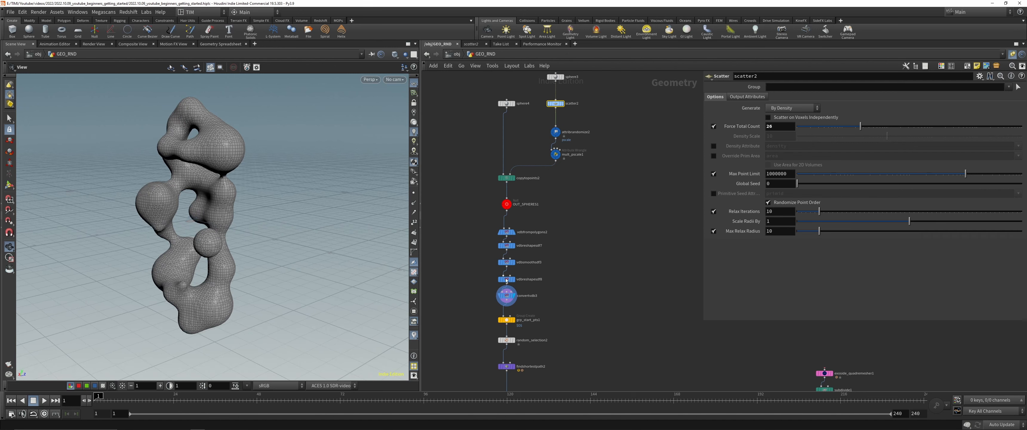
Step: Insert copies of the VDB Segment by Connectivity and surface_0 Blast nodes directly above convertvdb3
scroll(498, 295, up, 3)
click(510, 296)
drag(450, 345, 525, 315)
key(r)
drag(458, 313, 562, 291)
key(r)
scroll(574, 285, down, 2)
drag(491, 219, 564, 282)
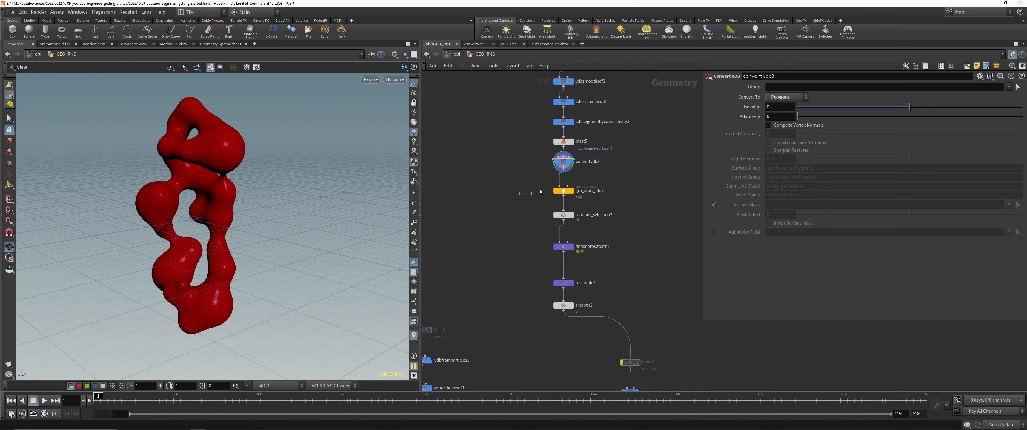
Step: Step the display down the duplicated chain from grp_start_pts1 to findshortestpath2 to check the new paths
click(530, 212)
middle_drag(498, 239, 458, 239)
click(543, 239)
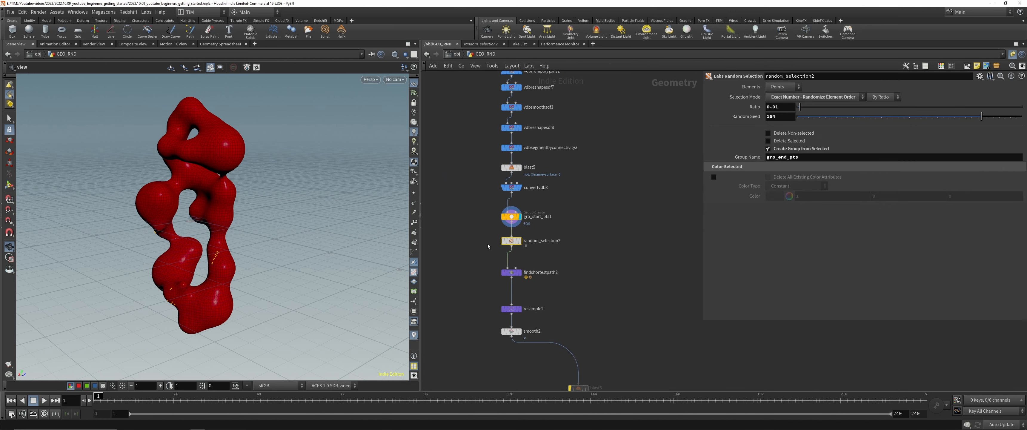
click(520, 272)
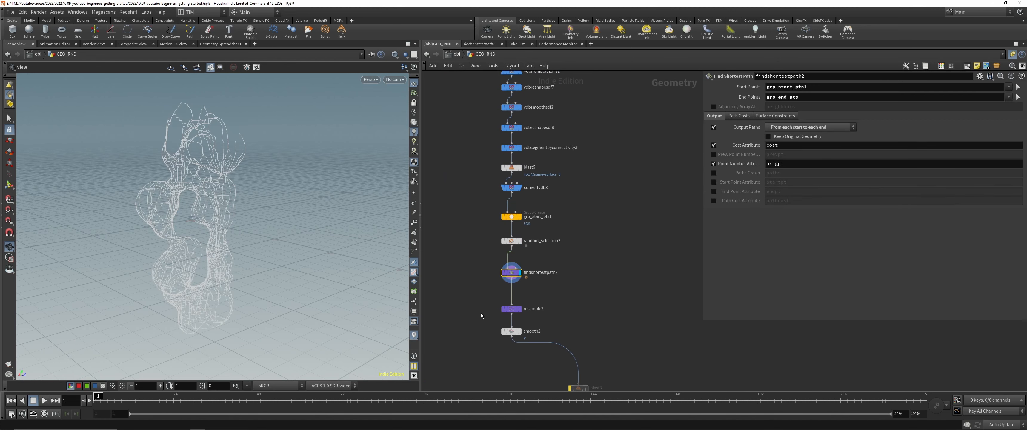
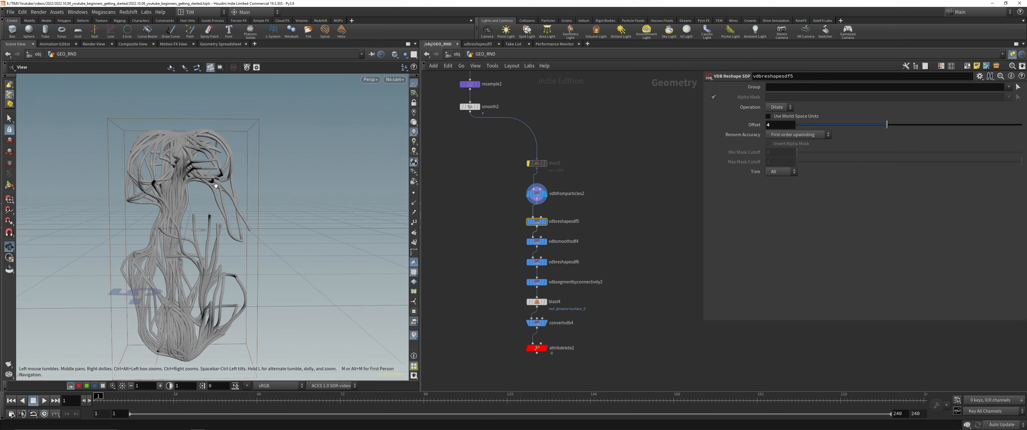
Step: Step the display from vdbreshapesdf5 down to attribdelete2 and inspect the branch mesh
scroll(216, 185, up, 5)
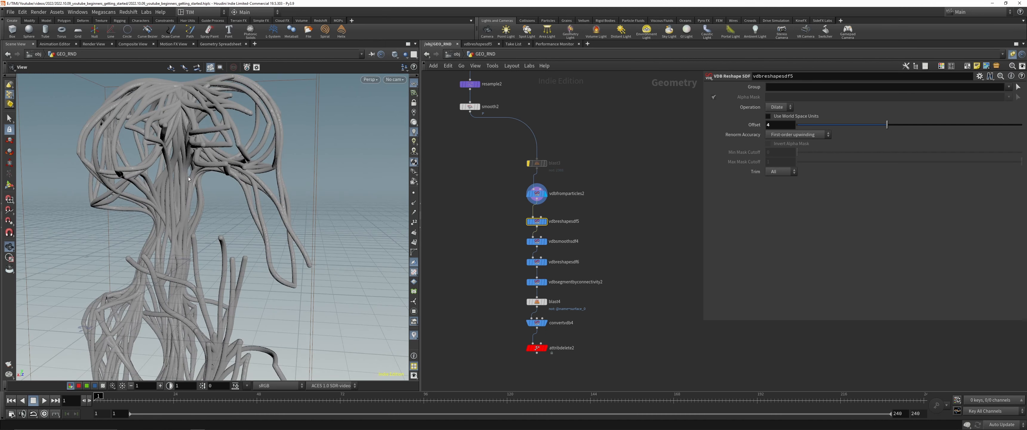
scroll(214, 160, down, 5)
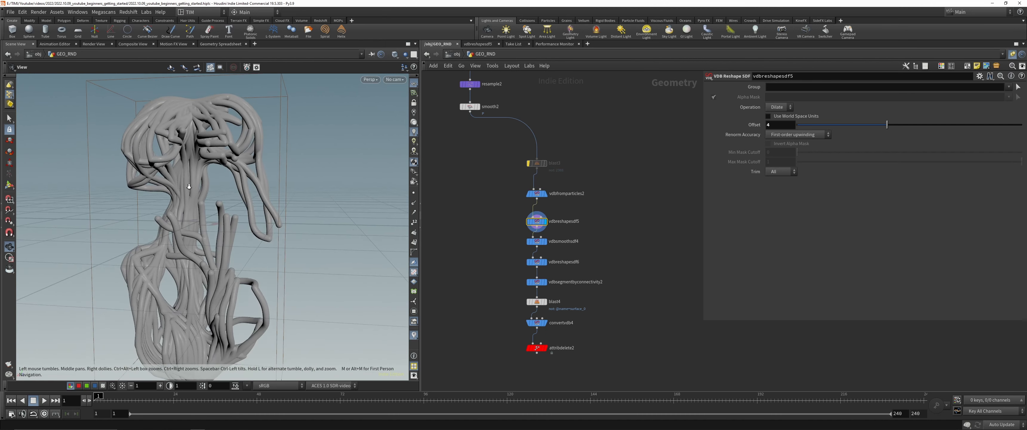
drag(207, 176, 216, 175)
click(537, 348)
key(r)
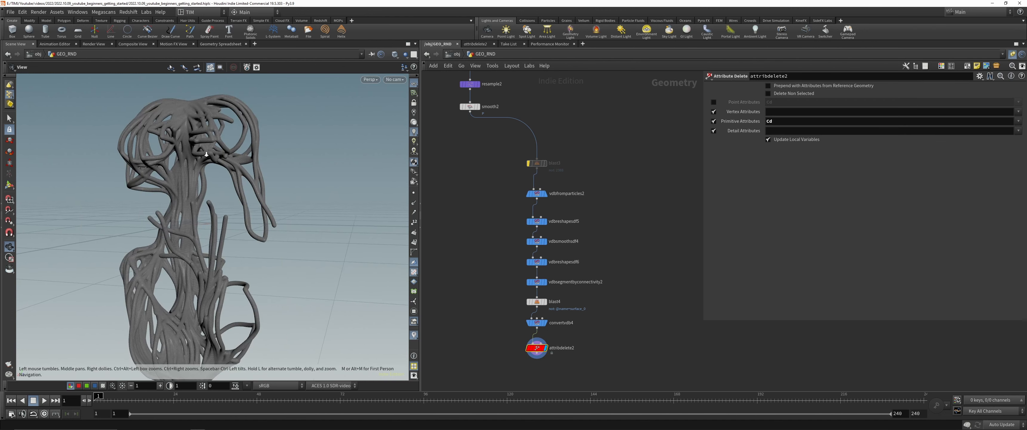
Step: Save the scene, and add and display a Match Size node beneath attribdelete2
drag(206, 155, 192, 199)
key(ctrl+s)
scroll(530, 320, up, 3)
key(Tab)
text(matchs)
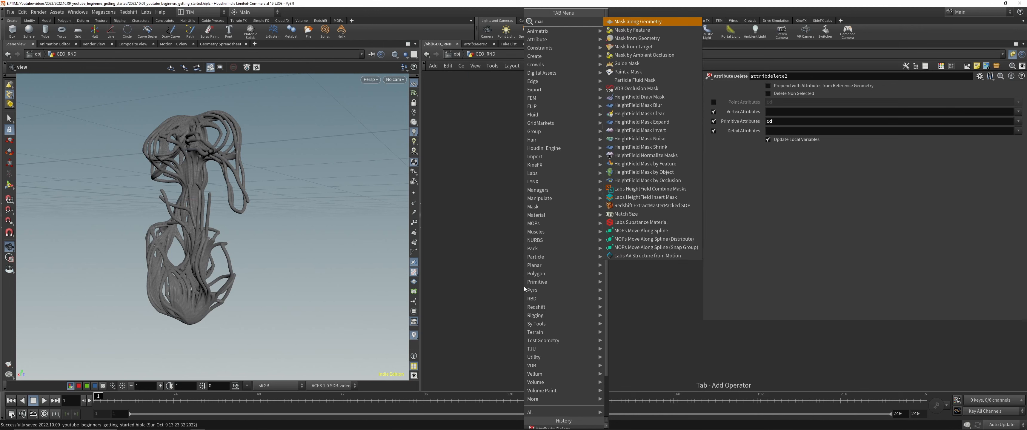
key(Return)
click(524, 286)
click(536, 286)
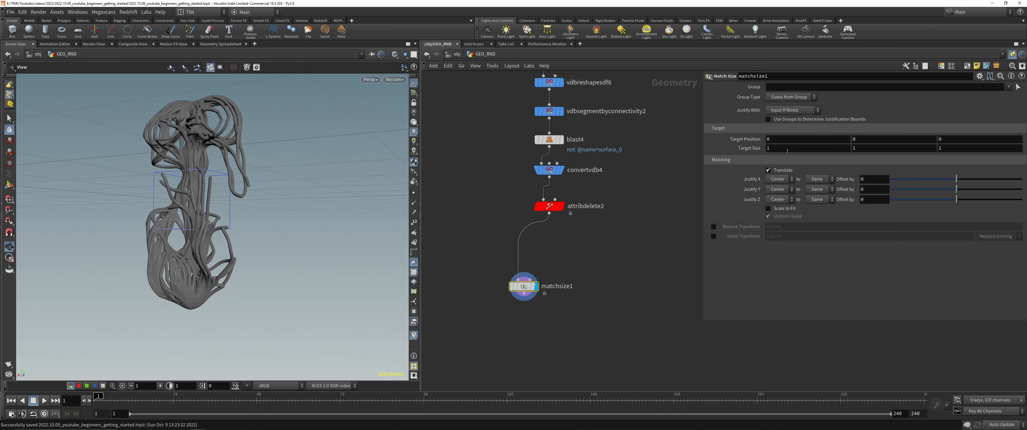
Step: Set matchsize1's Justify Y to Min and enable Scale to Fit, aligning the node under attribdelete2
click(778, 189)
click(776, 193)
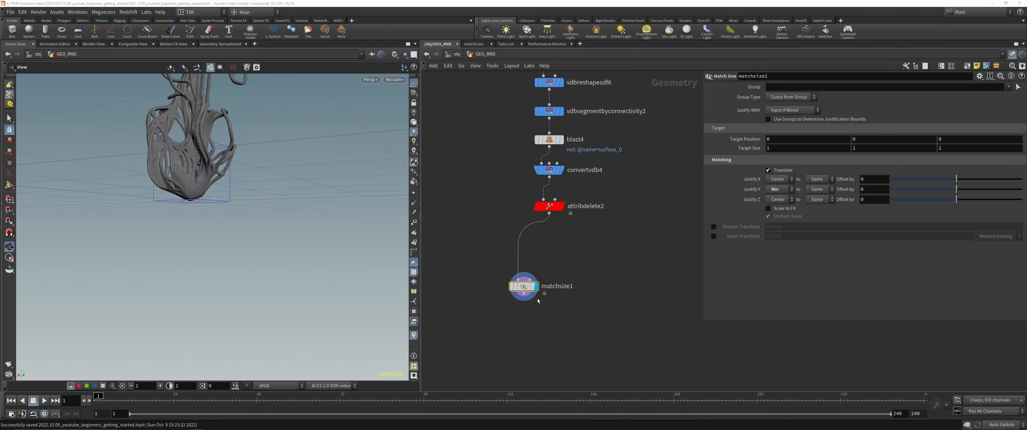
drag(526, 287, 550, 277)
click(768, 208)
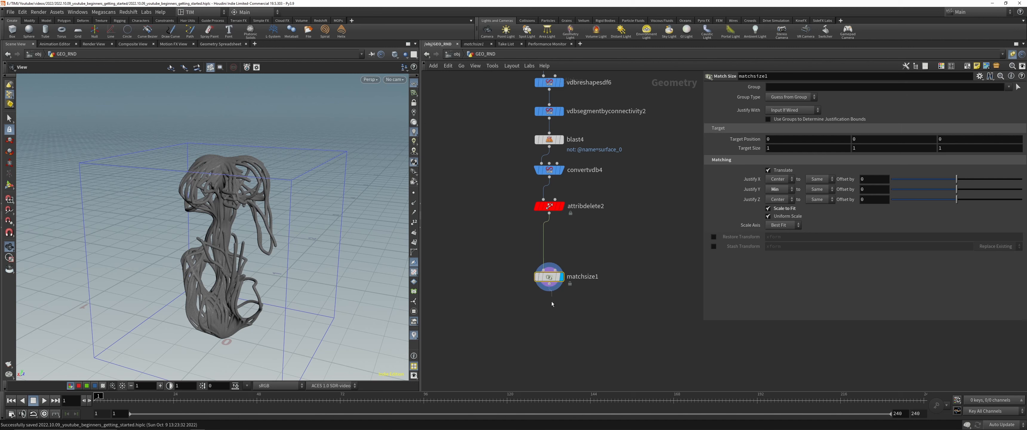
Step: Add a Null node below matchsize1
middle_drag(551, 301, 542, 203)
click(539, 186)
key(Tab)
text(null)
key(Return)
click(526, 267)
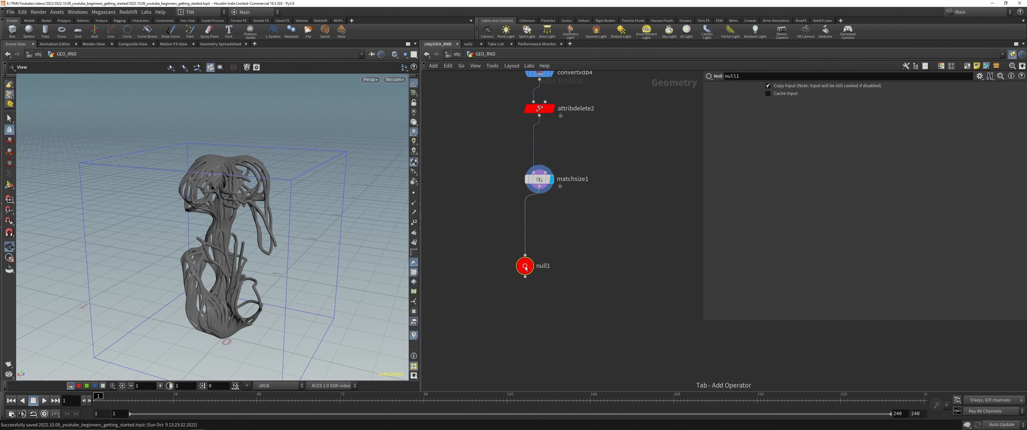
Step: Rename the new null OUT_FINAL and display it
key(F2)
text(PUT)
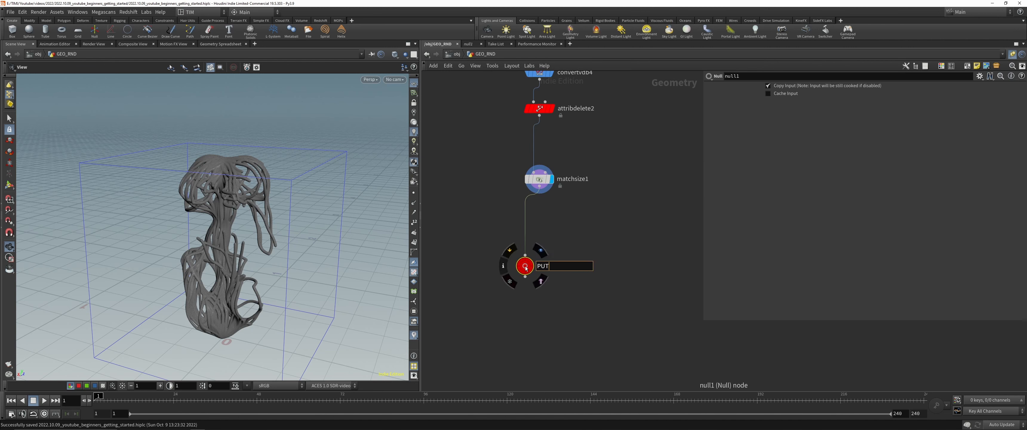
text(_OUT_FF)
text(INAL_)
key(BackSpace)
key(BackSpace)
key(BackSpace)
key(BackSpace)
key(BackSpace)
key(BackSpace)
text(INAL)
key(Return)
click(541, 251)
Step: Insert a Smooth node between attribdelete2 and matchsize1, lower its Filter Quality to 1, and save the scene
drag(239, 239, 272, 227)
key(Tab)
text(smooth)
key(Return)
drag(853, 146, 797, 146)
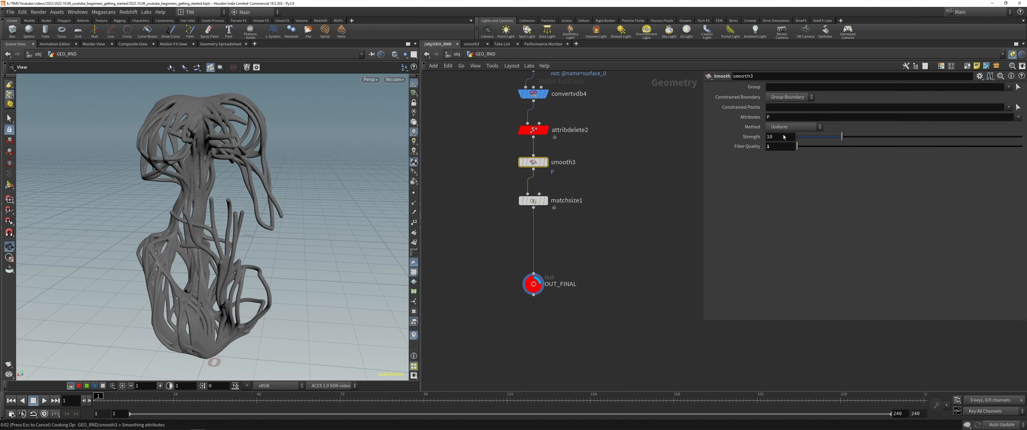
key(ctrl+s)
Step: Test smooth3's Strength at 250, raise it to 500, and save the scene
double_click(784, 137)
text(250)
key(Return)
double_click(778, 137)
text(500)
key(Return)
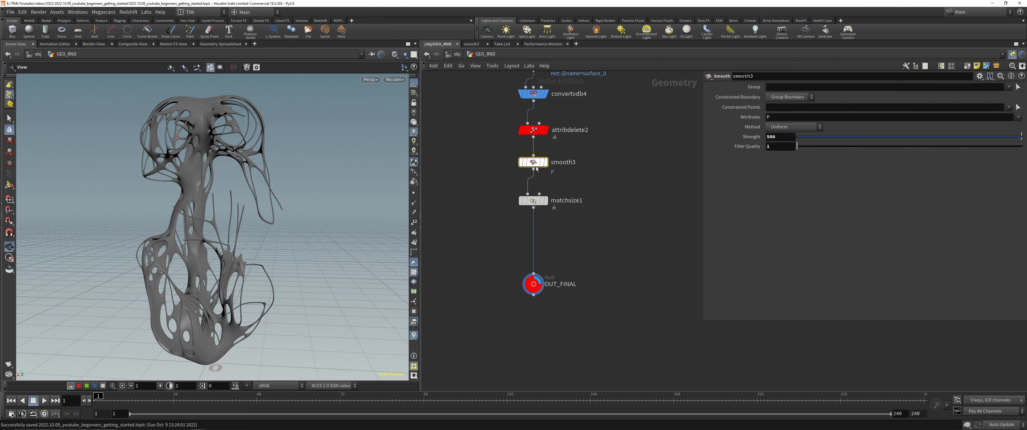
key(ctrl+s)
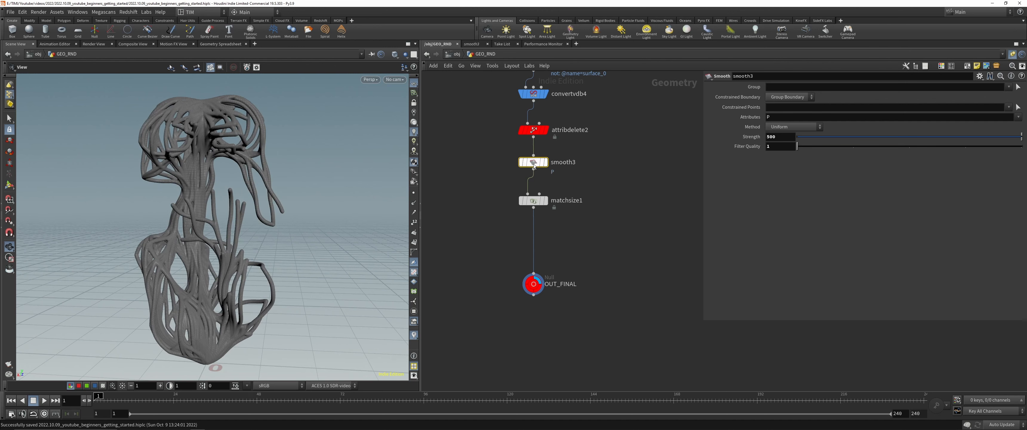
key(Escape)
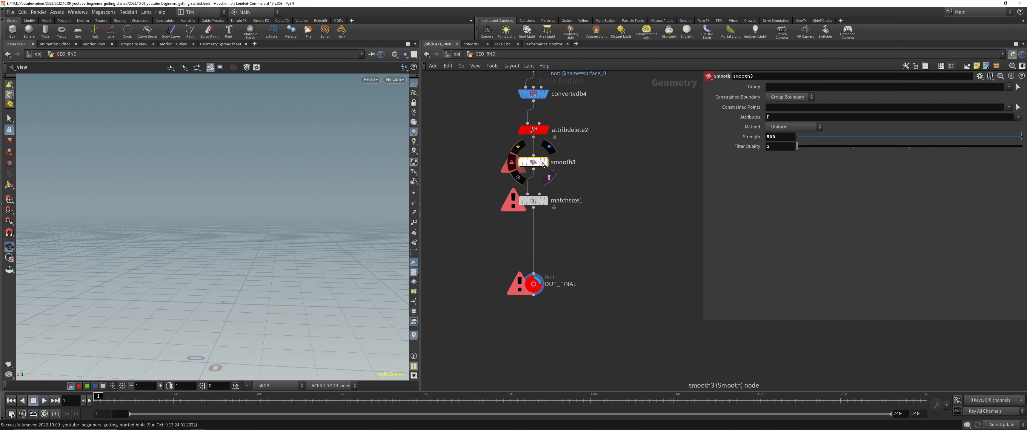
Step: Move smooth3 aside and wire a duplicate of it between attribdelete2 and matchsize1
drag(534, 163, 607, 162)
alt+drag(606, 162, 535, 160)
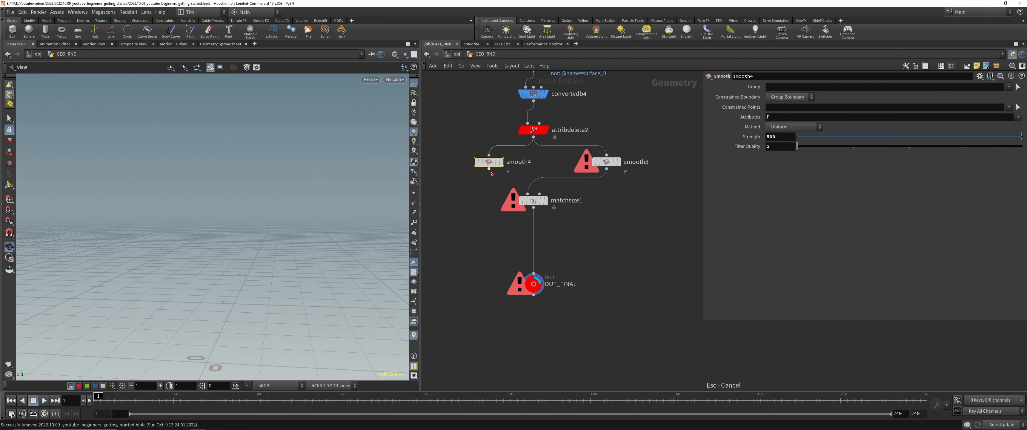
click(527, 194)
click(488, 169)
Step: Test smooth4's Strength at 25 and 50, and settle on 85
click(775, 137)
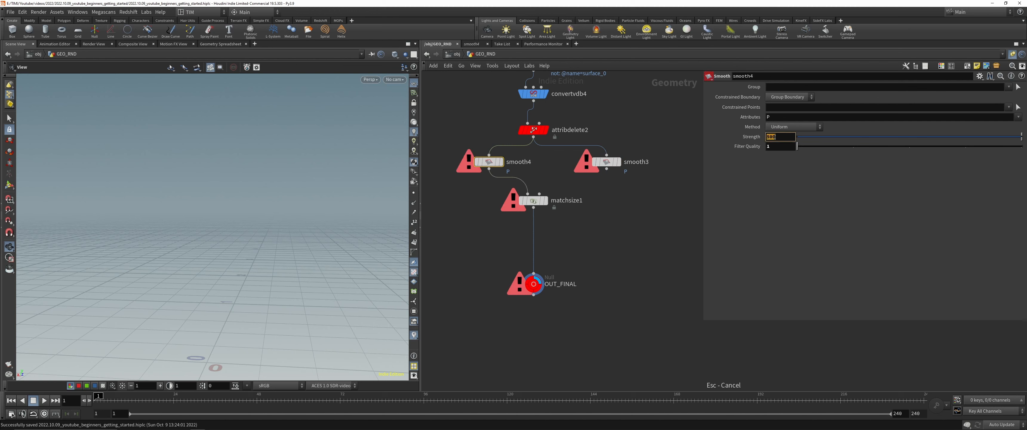
text(25)
key(Return)
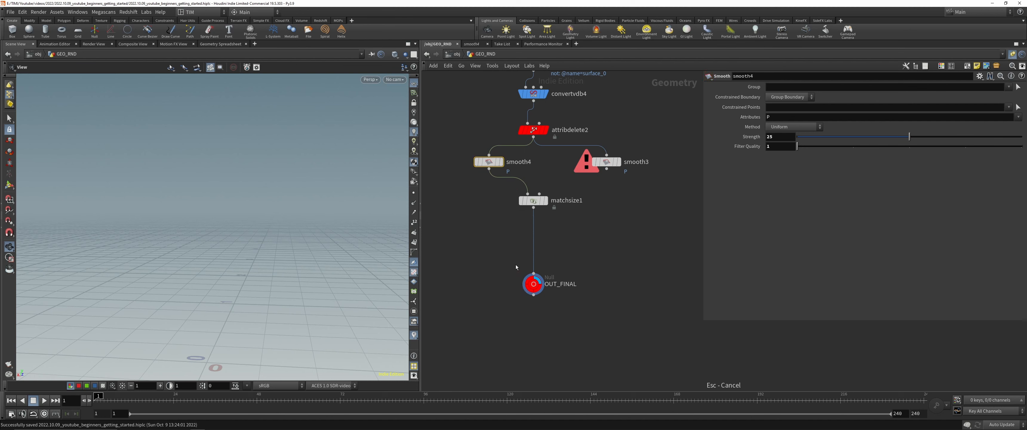
key(ctrl+s)
click(784, 137)
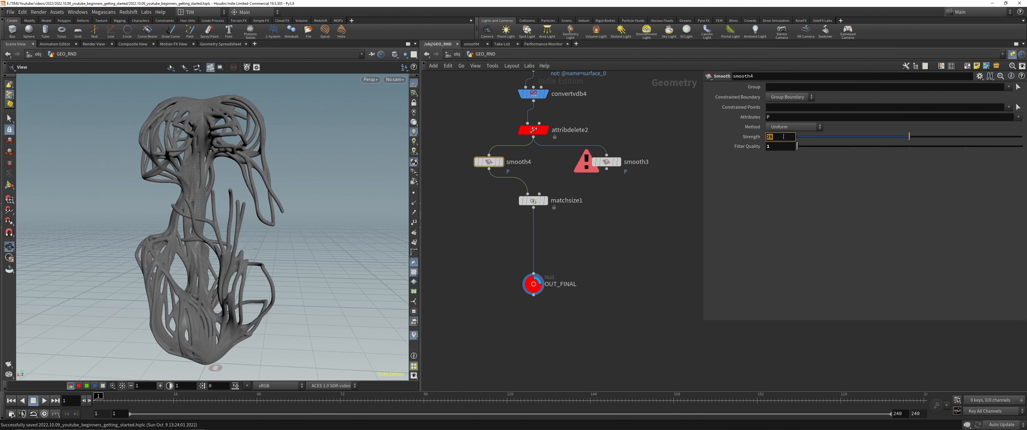
text(50)
key(Return)
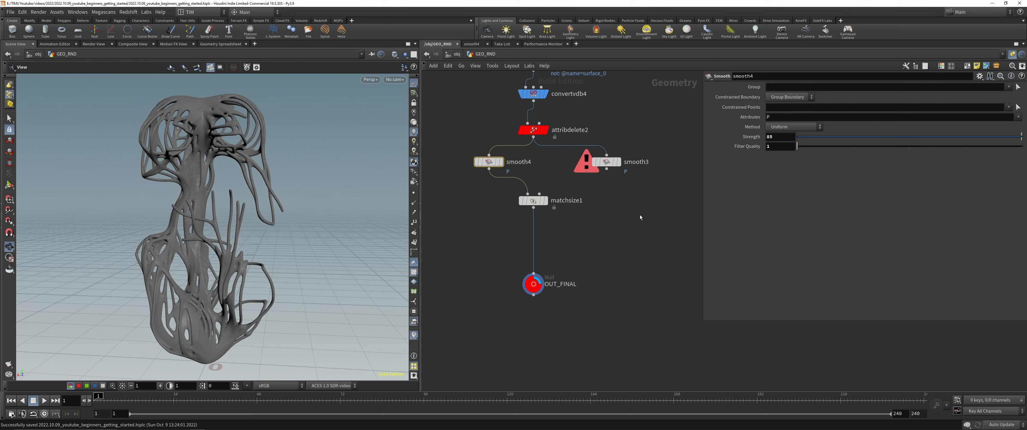
Step: Survey both node chains and turn on the template display of convertvdb3 in the duplicated chain
click(533, 284)
scroll(613, 248, down, 3)
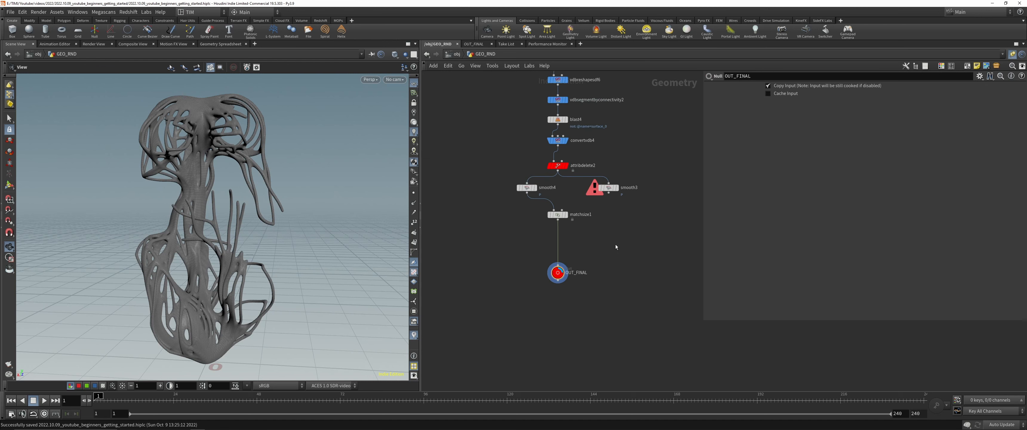
scroll(616, 245, down, 6)
middle_drag(612, 250, 591, 326)
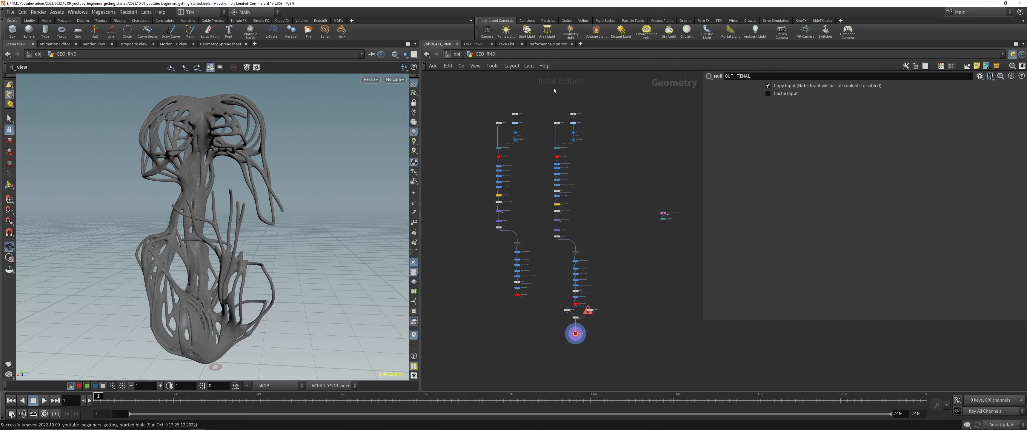
click(557, 196)
mouse_move(223, 223)
mouse_down()
mouse_move(160, 226)
mouse_move(248, 224)
mouse_move(218, 224)
mouse_up()
scroll(557, 192, up, 5)
middle_drag(540, 209, 512, 219)
scroll(512, 219, up, 3)
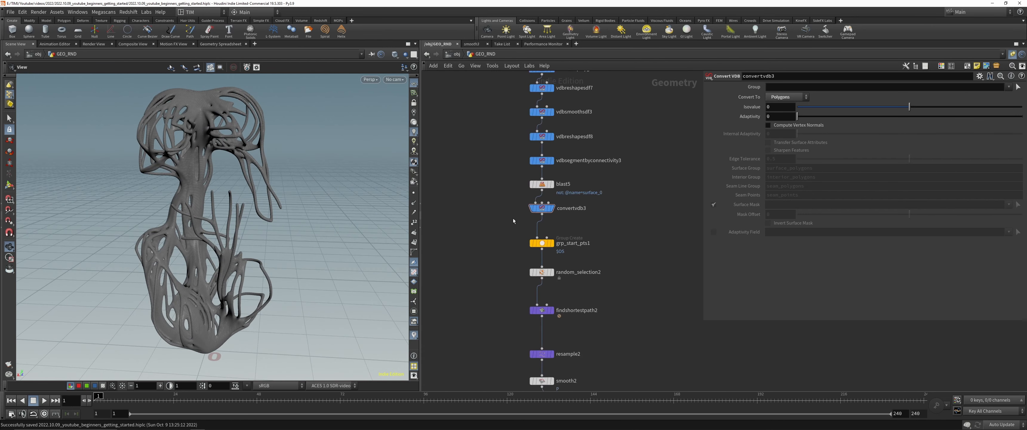
key(e)
click(550, 208)
Step: Display smooth4 and compare the smoothed branches with the templated convertvdb3 mesh
scroll(606, 223, down, 6)
click(538, 319)
drag(224, 199, 259, 196)
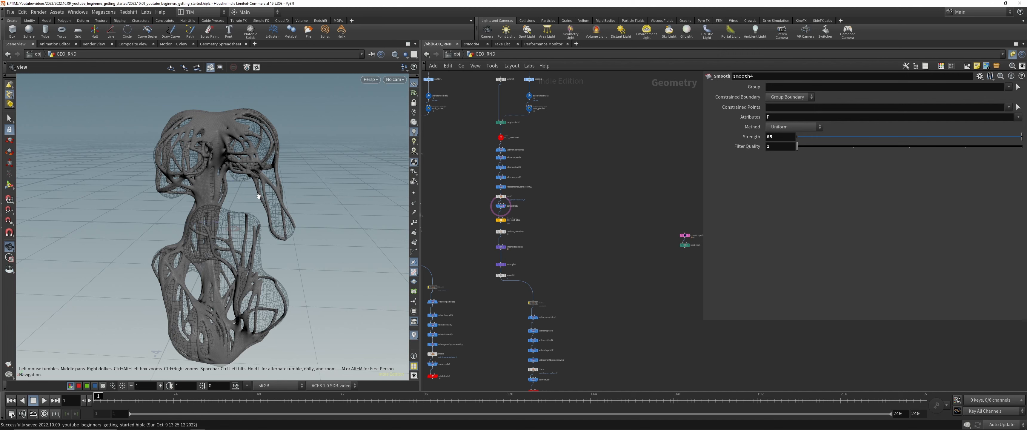
middle_drag(551, 221, 543, 160)
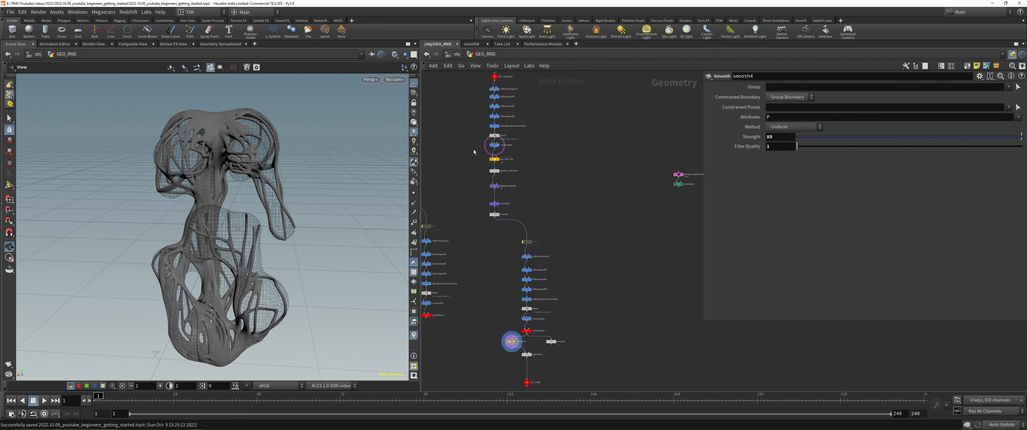
click(494, 145)
middle_drag(479, 297, 502, 240)
key(Tab)
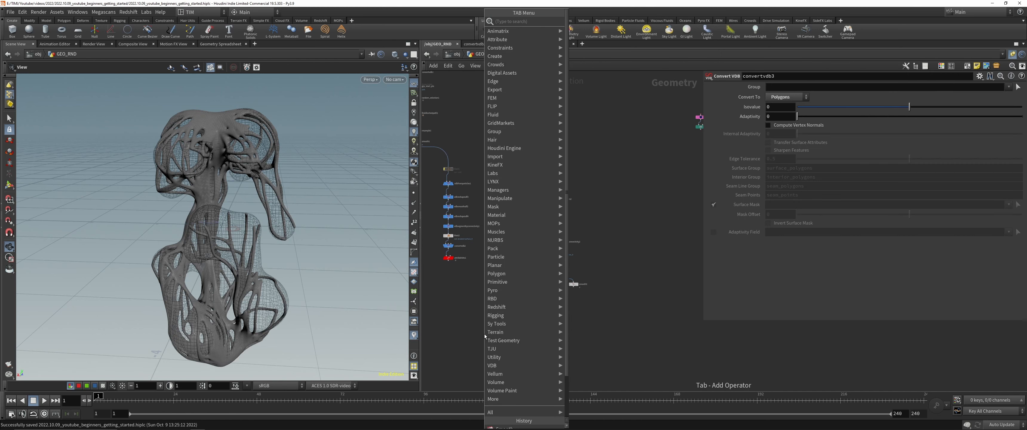
key(Escape)
shift+click(534, 284)
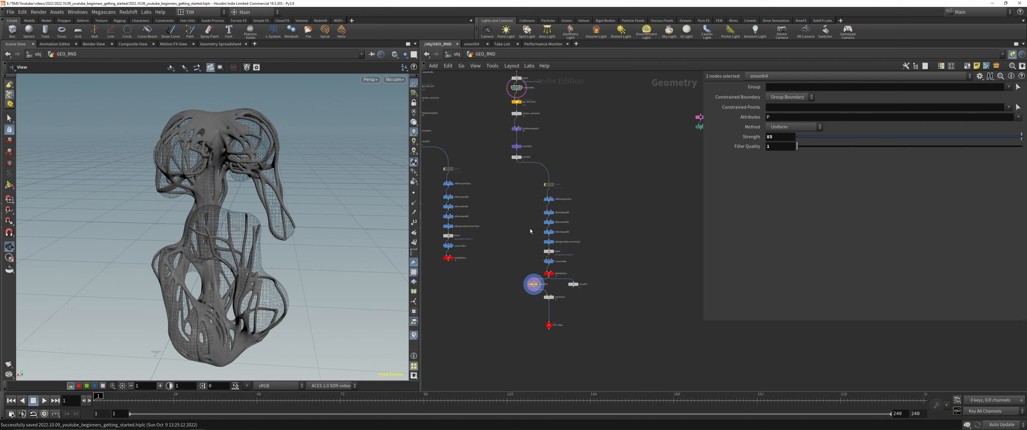
middle_click(517, 93)
scroll(520, 175, up, 4)
scroll(498, 174, down, 2)
Step: Add a Merge node beside smooth4
click(581, 224)
middle_drag(580, 225, 600, 71)
middle_drag(508, 354, 504, 287)
key(Tab)
mouse_move(567, 106)
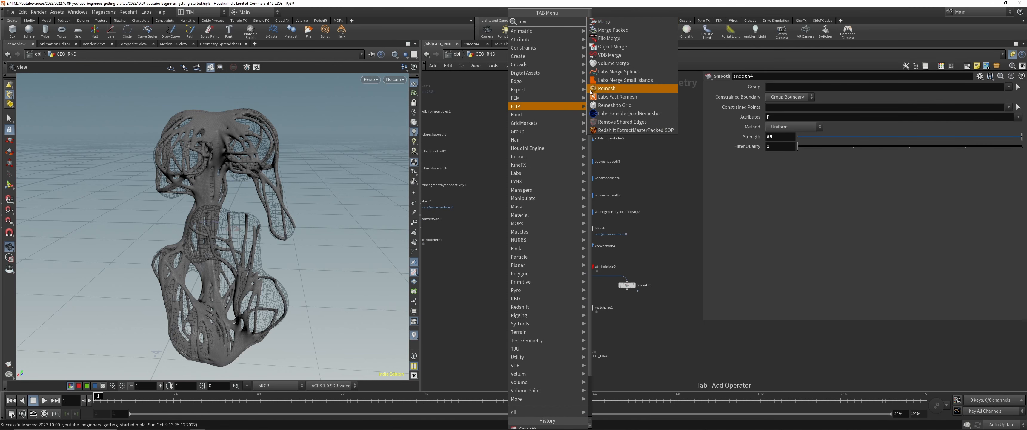
click(605, 22)
click(495, 284)
click(558, 286)
scroll(551, 223, down, 2)
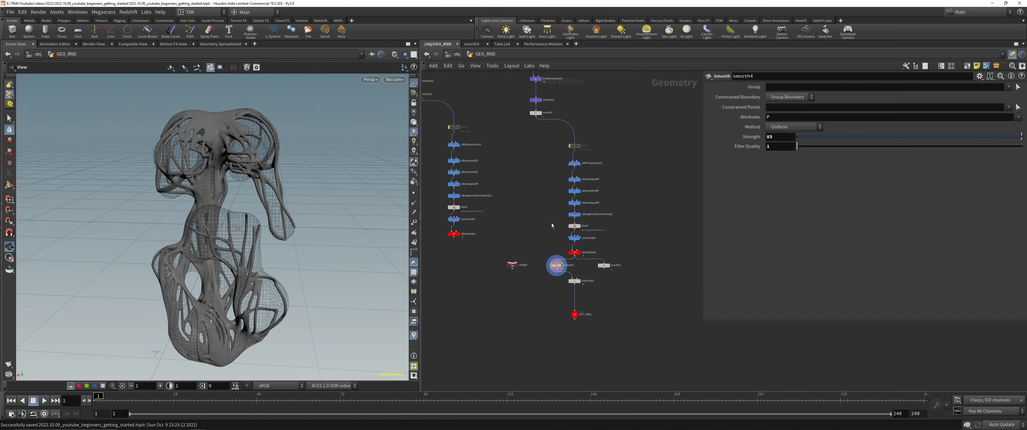
Step: Try merging convertvdb3's blob mesh with smooth4 for a combined view, and delete the merge node
middle_drag(535, 79, 534, 153)
click(534, 108)
click(510, 338)
click(554, 345)
click(510, 339)
drag(510, 341, 507, 378)
click(512, 378)
drag(239, 231, 255, 223)
scroll(517, 295, up, 2)
key(Delete)
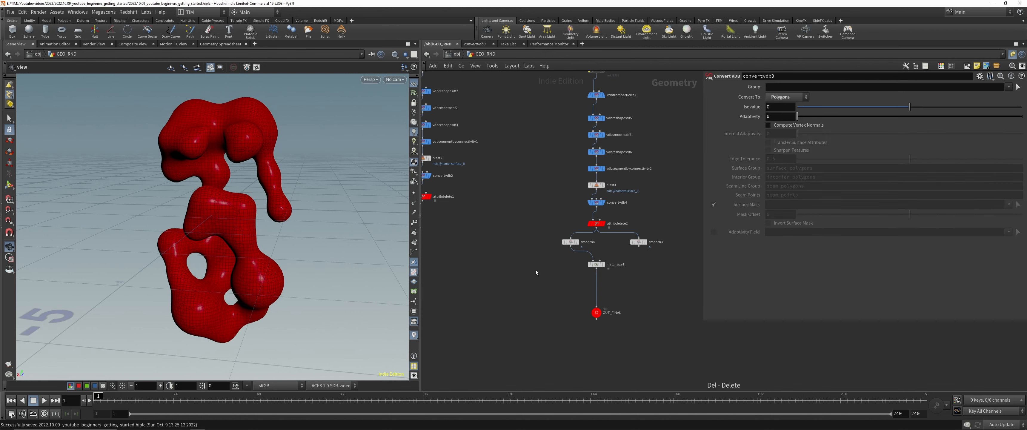
Step: Display smooth4 and turn off the template display on convertvdb3 and grp_start_pts1
middle_drag(550, 257, 539, 252)
click(564, 236)
scroll(532, 227, down, 3)
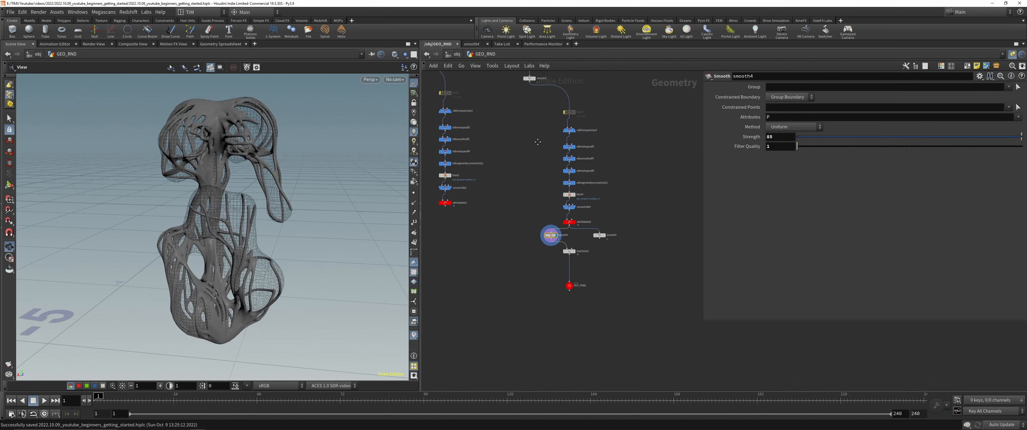
middle_drag(536, 140, 542, 267)
key(e)
drag(516, 112, 565, 137)
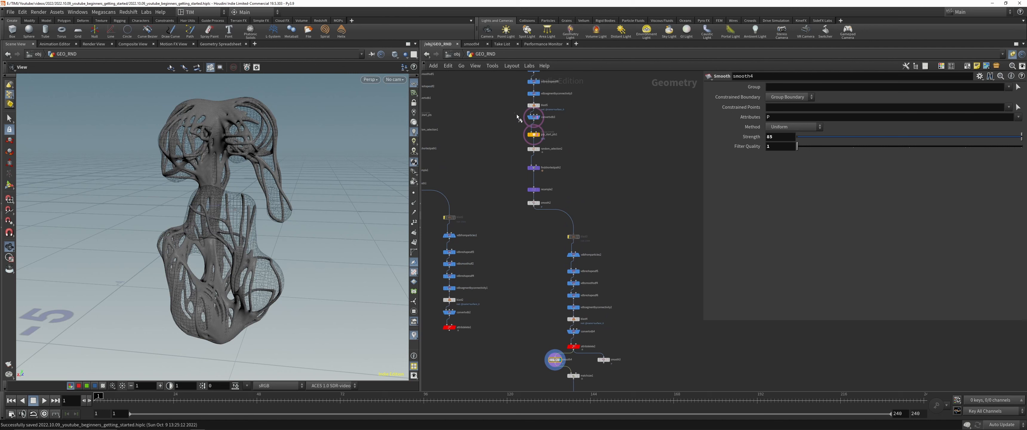
key(e)
drag(519, 113, 566, 139)
Step: Merge the copytopoints2 spheres with smooth4's branches and display the merge node
middle_drag(585, 107, 555, 234)
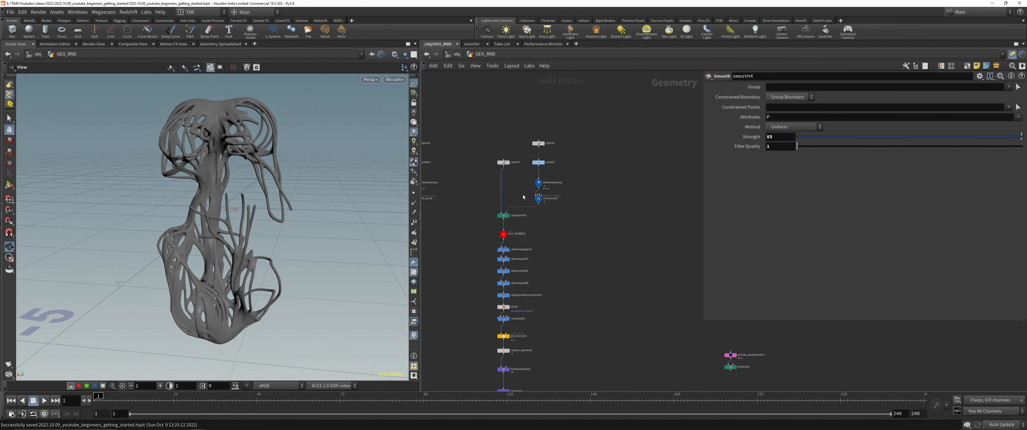
click(503, 218)
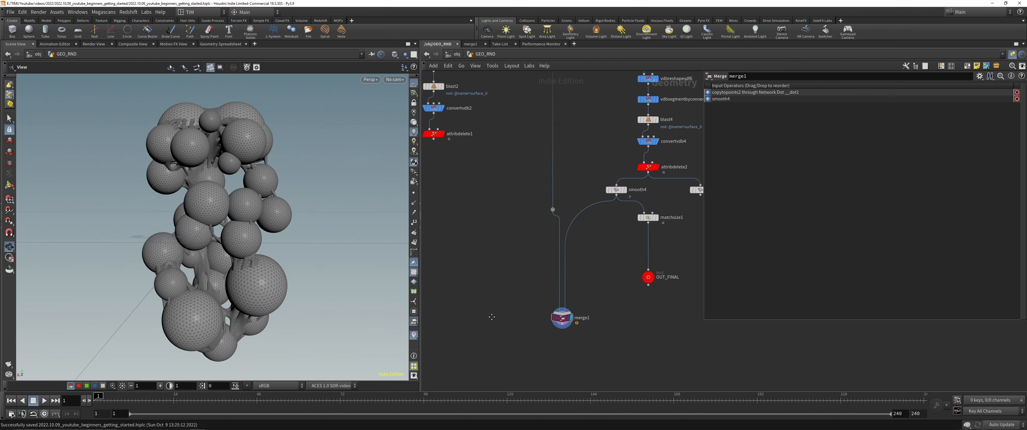
key(Tab)
text(v)
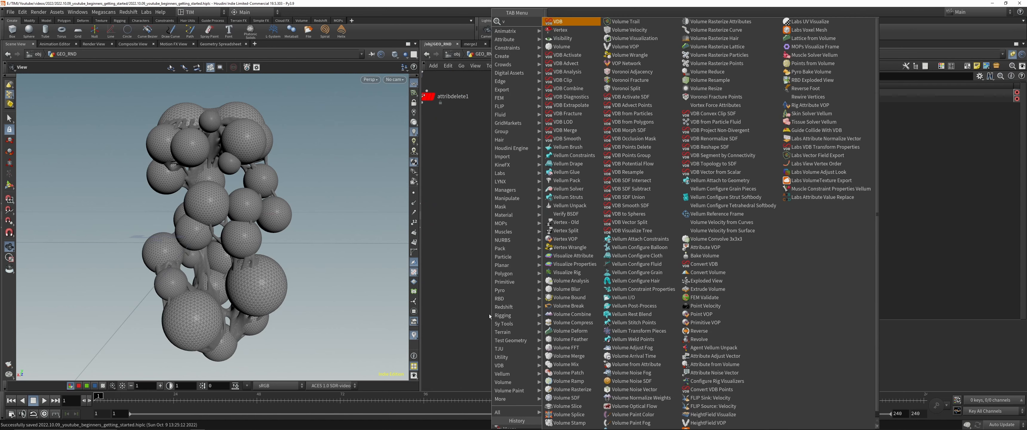
text(db f)
key(Escape)
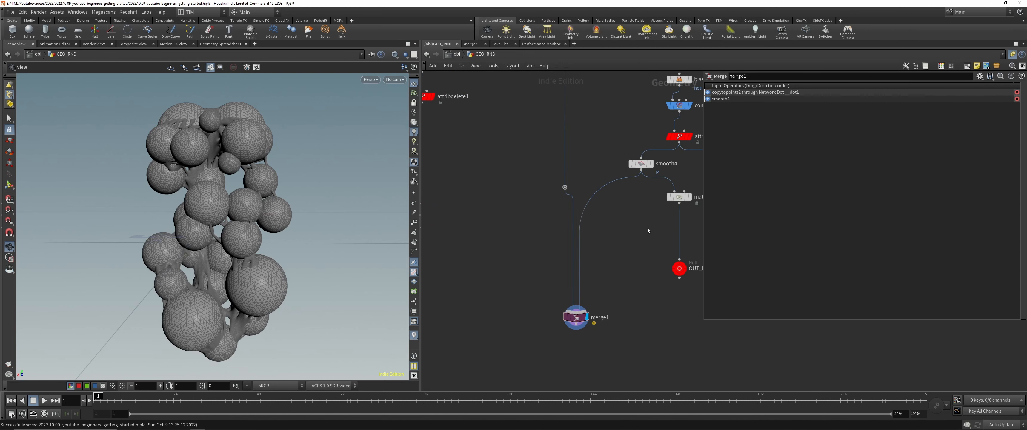
Step: Delete the merge node and add a null node for the separate geometry streams
middle_drag(648, 230, 582, 328)
click(613, 183)
key(Tab)
text(null)
key(Return)
click(540, 373)
Step: Display the spheres' null and line it up with the null of the branch stream
middle_drag(560, 303, 589, 172)
drag(552, 255, 585, 215)
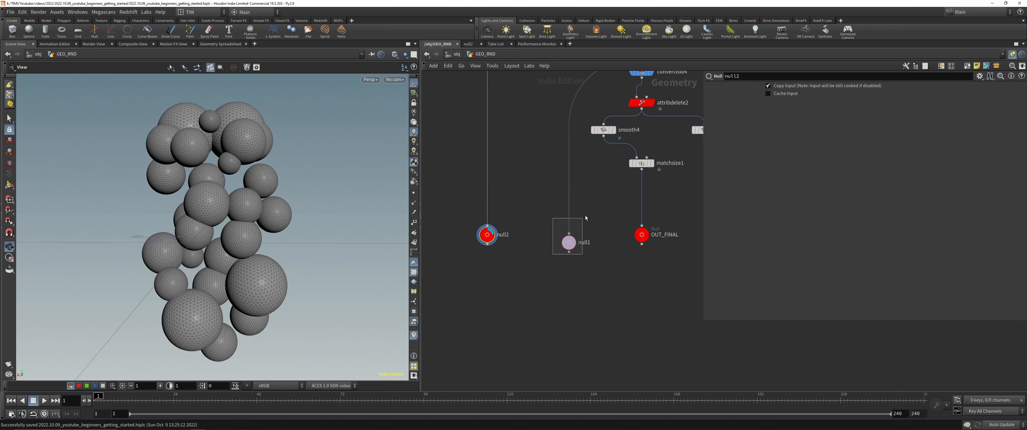
key(r)
drag(492, 234, 490, 243)
key(r)
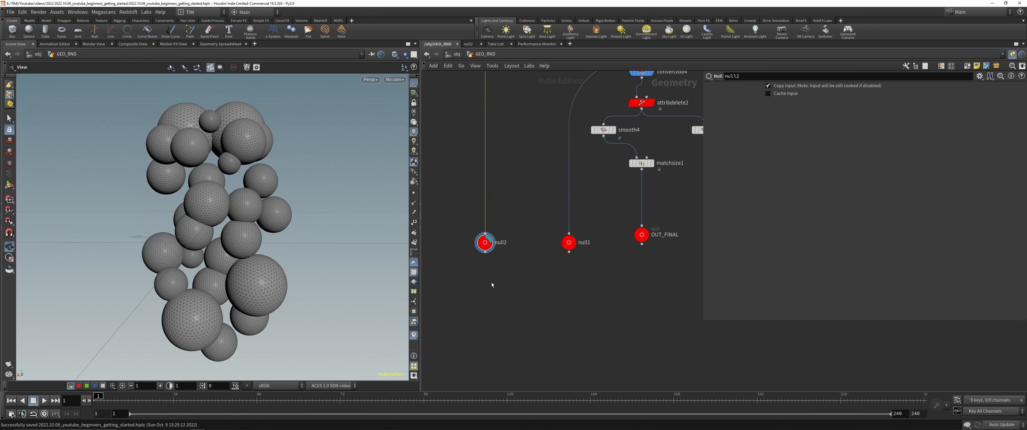
Step: Convert the spheres from null2 into a volume with a VDB from Polygons node and display it
key(Tab)
text(v)
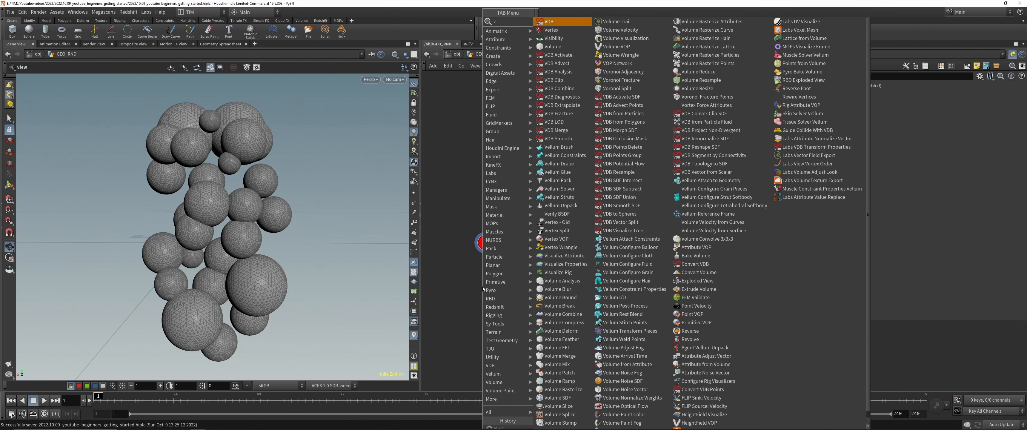
mouse_move(485, 284)
text(fp)
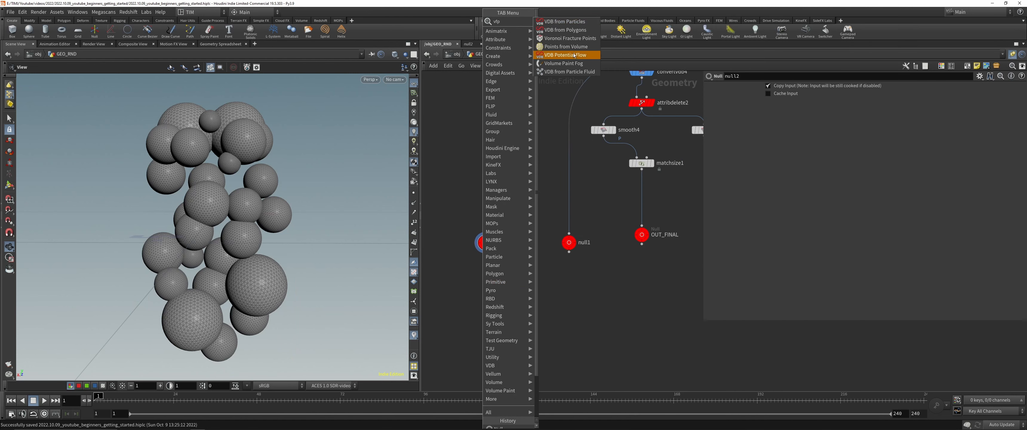
click(568, 31)
click(486, 291)
drag(485, 252, 481, 284)
Step: Add a VDB Combine node fed by vdbfrompolygons3 and null1, and display it
click(496, 290)
key(Tab)
text(vdbc)
click(548, 275)
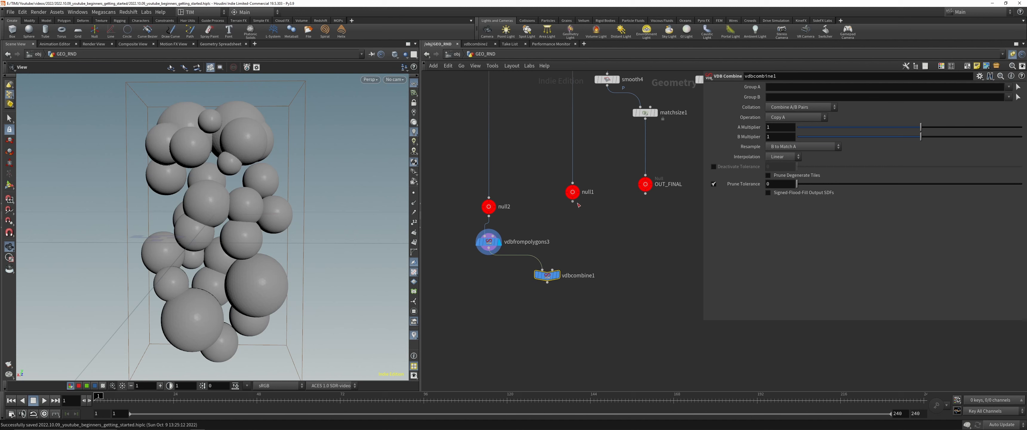
drag(573, 201, 545, 287)
click(558, 275)
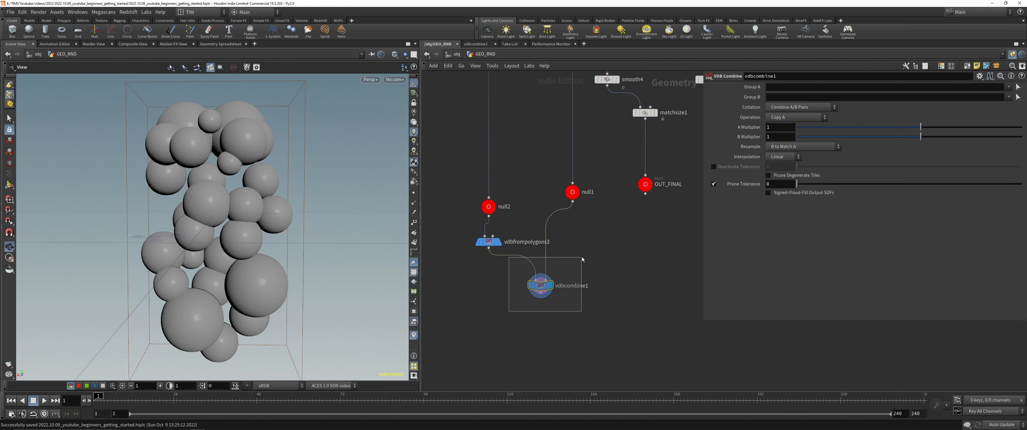
Step: Set the VDB Combine operation to SDF Union and check the merged spheres and branches
click(782, 118)
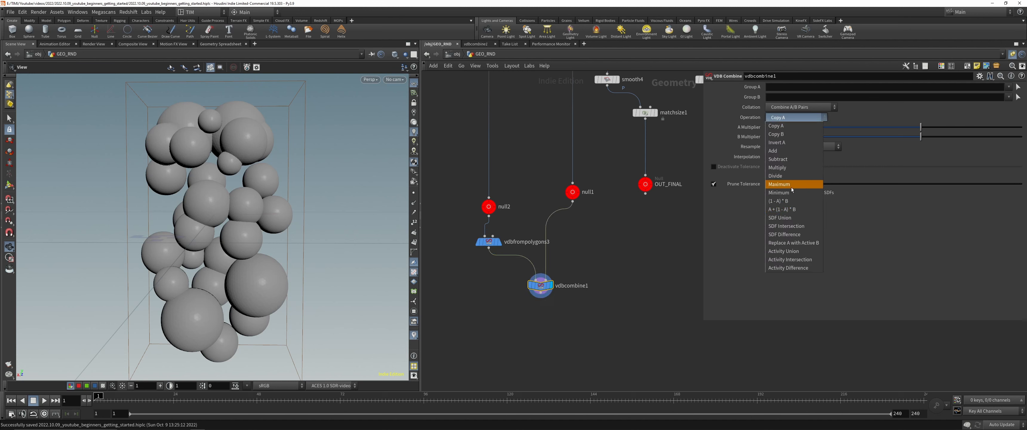
click(788, 219)
drag(224, 224, 231, 243)
scroll(559, 319, up, 4)
Step: Chain VDB Smooth SDF and Convert VDB nodes below vdbcombine1 and display the smoothed SDF
key(Tab)
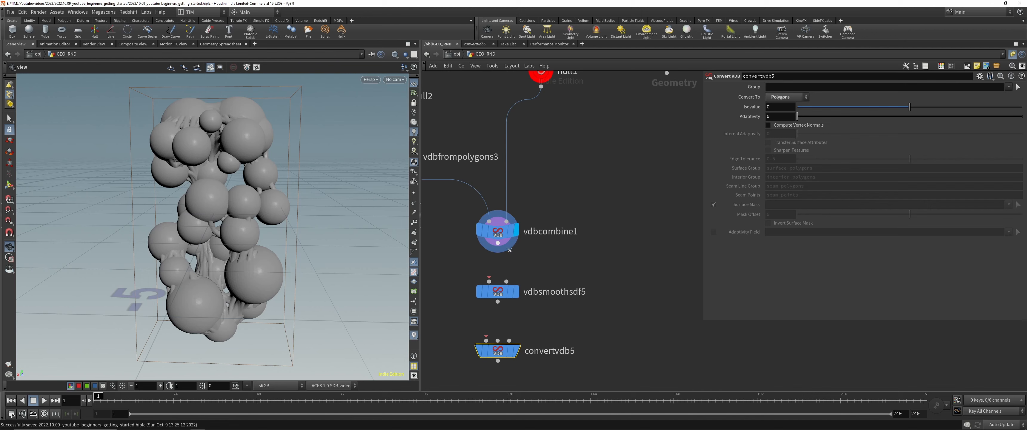
key(j)
mouse_move(505, 246)
mouse_down()
mouse_move(489, 271)
mouse_move(500, 309)
mouse_move(483, 349)
mouse_up()
click(497, 291)
click(517, 291)
mouse_move(219, 158)
mouse_down()
mouse_move(197, 159)
mouse_move(227, 161)
mouse_move(275, 217)
mouse_up()
Step: Display convertvdb5's polygon mesh and inspect the blends between spheres and branches
click(497, 352)
click(516, 350)
right_drag(275, 218, 271, 255)
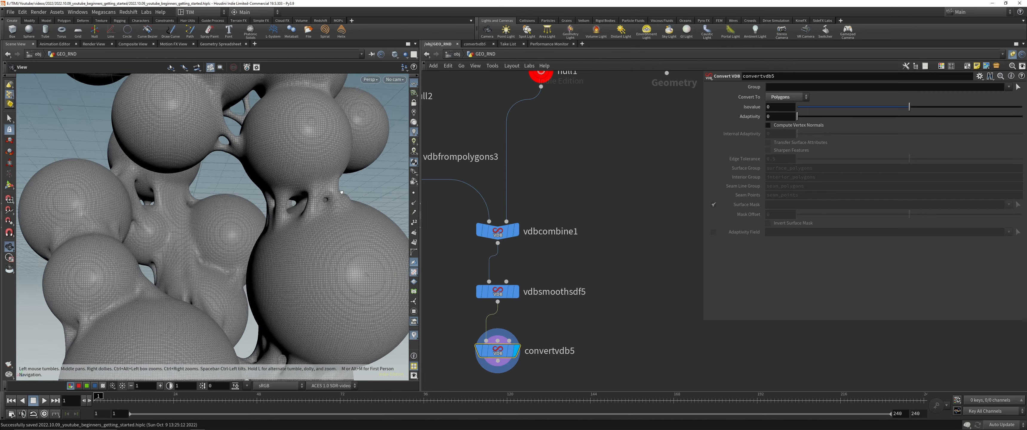
drag(271, 255, 257, 239)
right_drag(257, 239, 266, 202)
drag(266, 201, 238, 230)
scroll(591, 228, down, 3)
Step: Insert a VDB Reshape SDF node between vdbfrompolygons3 and vdbcombine1
middle_drag(574, 203, 593, 220)
middle_drag(493, 274, 515, 274)
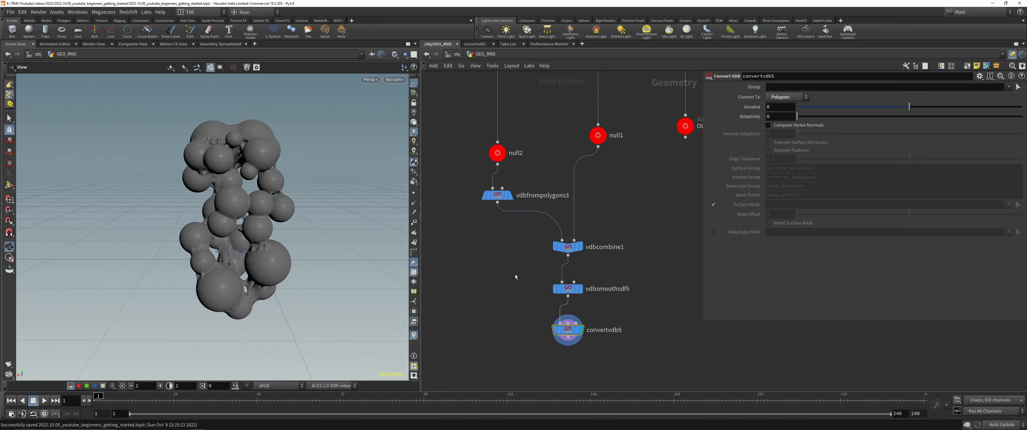
scroll(513, 272, up, 1)
middle_drag(525, 211, 514, 229)
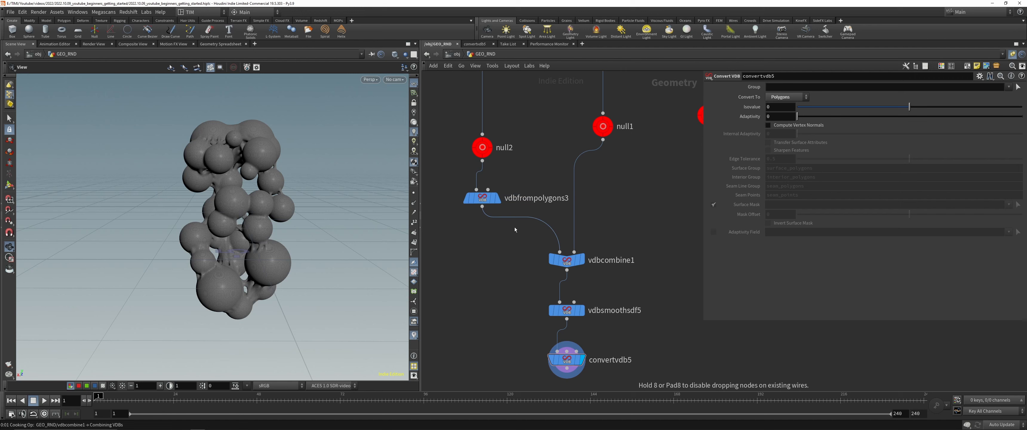
click(510, 235)
key(ctrl+s)
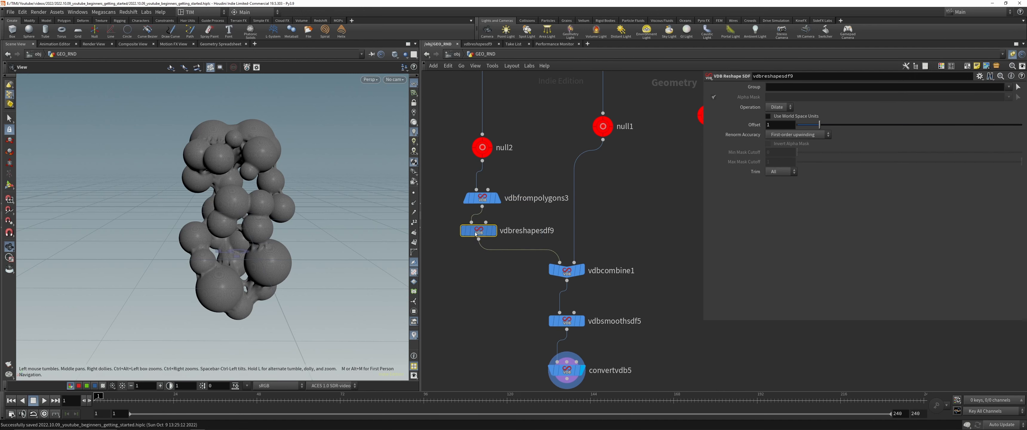
Step: Set vdbreshapesdf9 to Erode with an offset of 10 and check the shrunken spheres
click(779, 107)
click(780, 117)
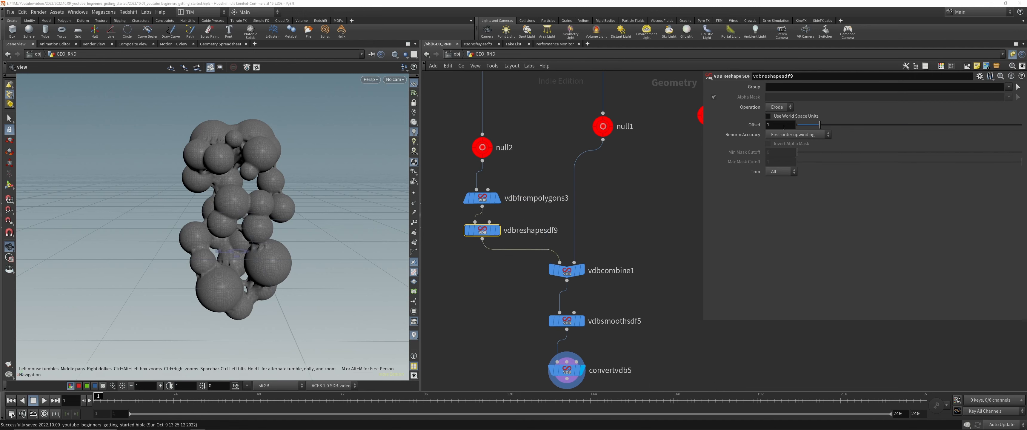
double_click(784, 126)
text(10)
key(Return)
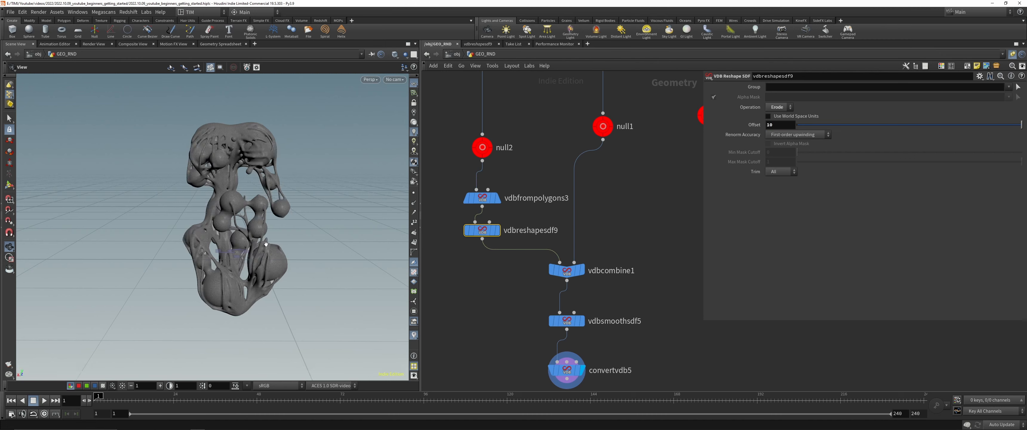
drag(266, 244, 319, 203)
scroll(247, 193, up, 4)
scroll(287, 192, down, 5)
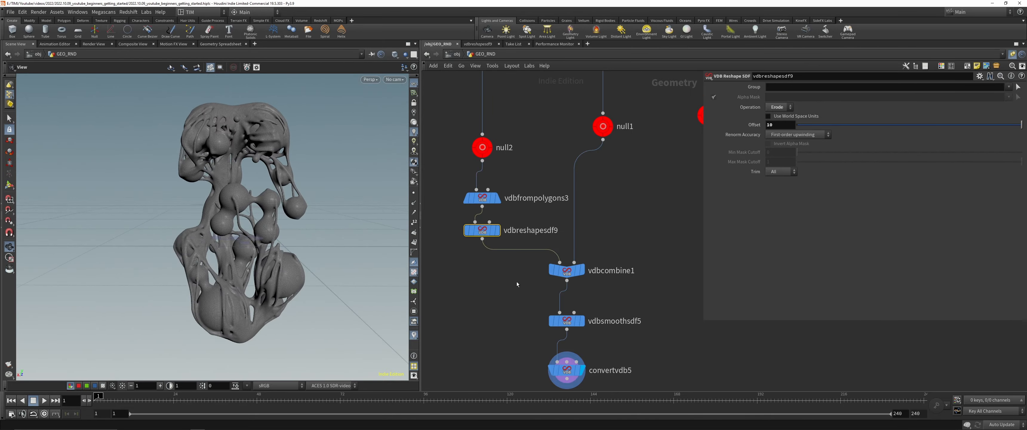
Step: Inspect convertvdb5's node info and result, and save the scene
middle_click(570, 374)
scroll(484, 273, down, 4)
click(525, 322)
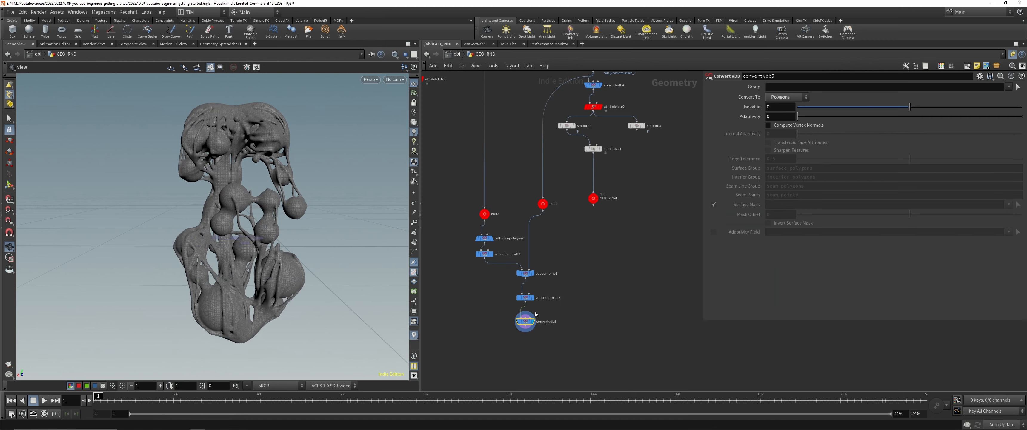
drag(195, 201, 223, 170)
key(ctrl+s)
Step: Add a second Convert VDB node beside vdbsmoothsdf5, feed it from vdbreshapesdf9 and display it
scroll(526, 299, up, 3)
middle_drag(518, 295, 582, 251)
alt+drag(589, 275, 529, 242)
click(540, 241)
click(529, 184)
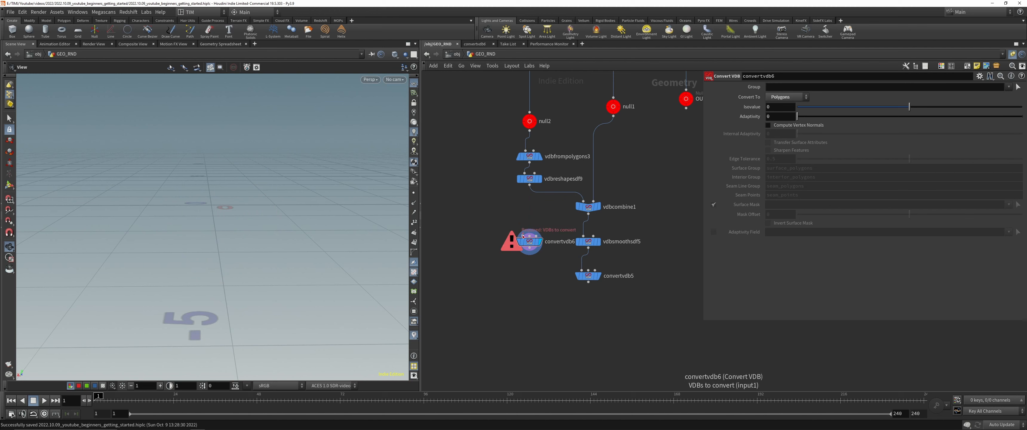
click(524, 236)
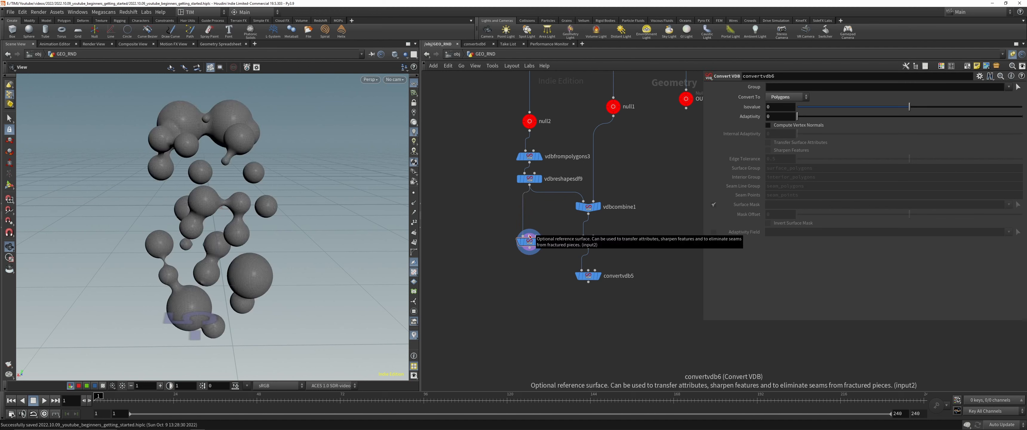
scroll(534, 258, up, 2)
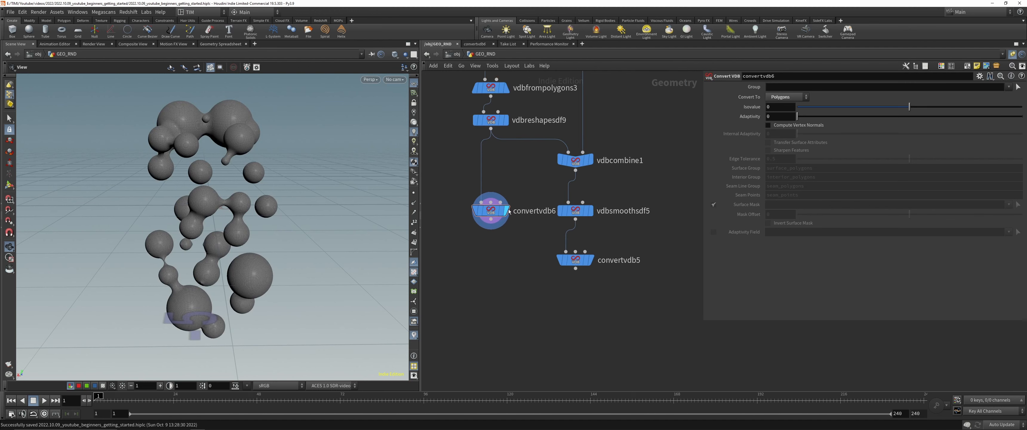
Step: Add a Mask from Geometry node with convertvdb5 as input and convertvdb6 as reference, and display it
key(Tab)
text(mask)
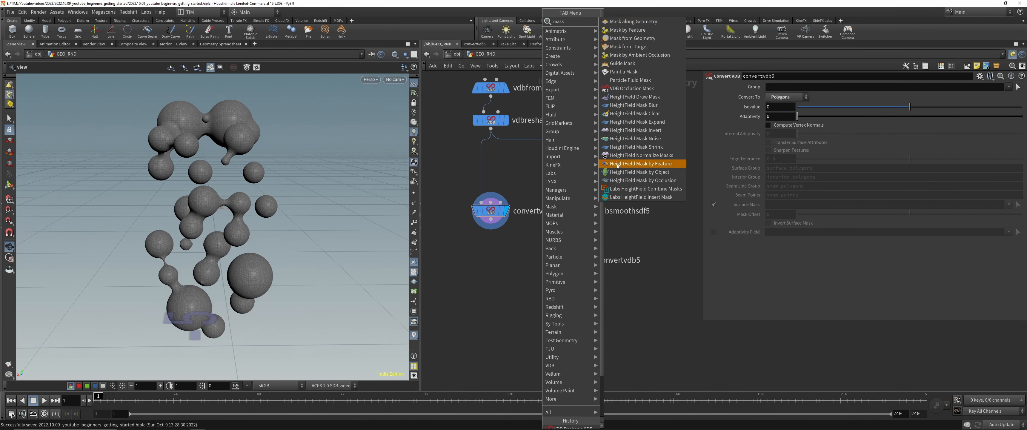
click(638, 38)
click(541, 319)
drag(491, 220, 548, 310)
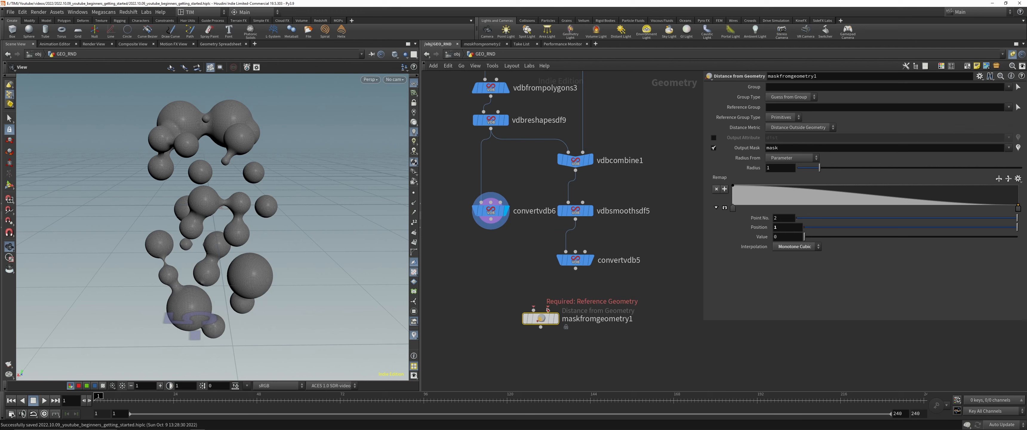
drag(576, 268, 535, 310)
key(r)
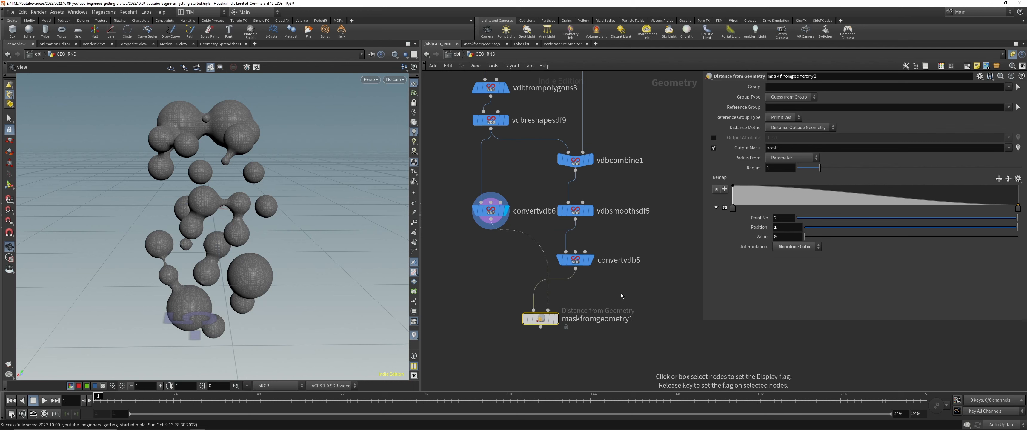
click(548, 318)
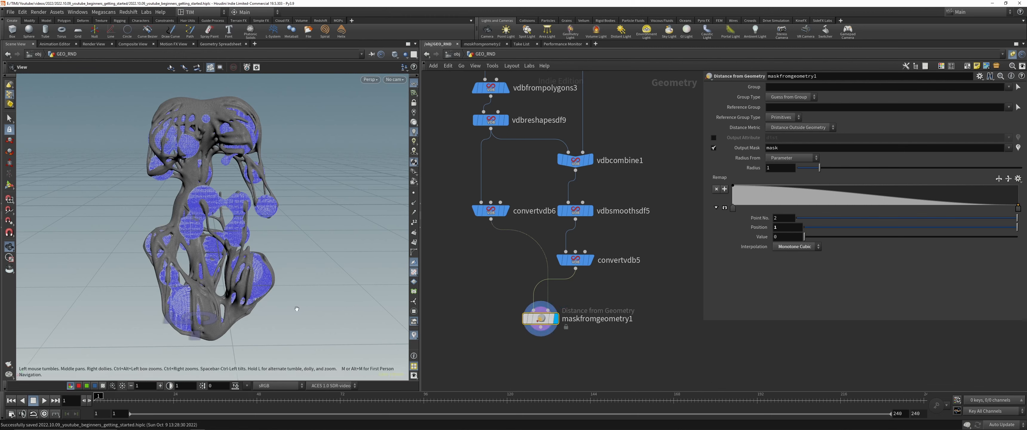
Step: Visualize the output mask attribute and reduce the mask radius to 0.04
click(198, 424)
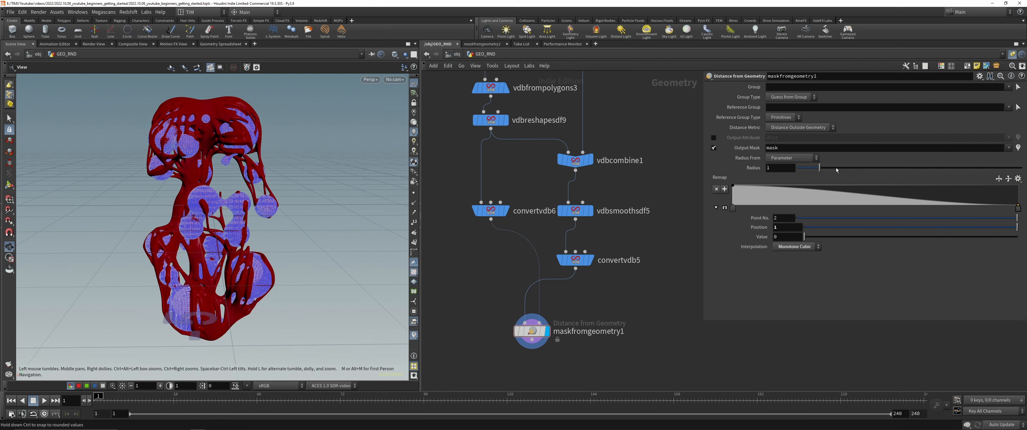
drag(836, 167, 798, 175)
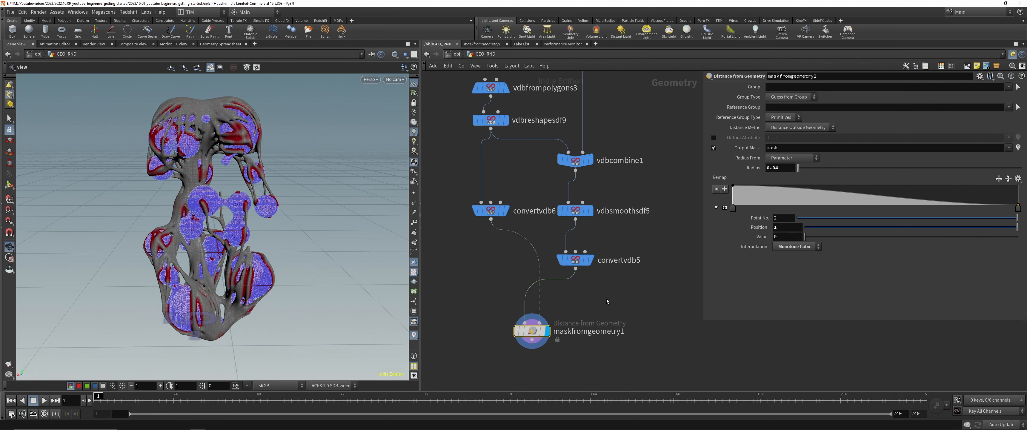
middle_drag(606, 305, 572, 220)
drag(505, 246, 507, 270)
middle_drag(546, 232, 603, 235)
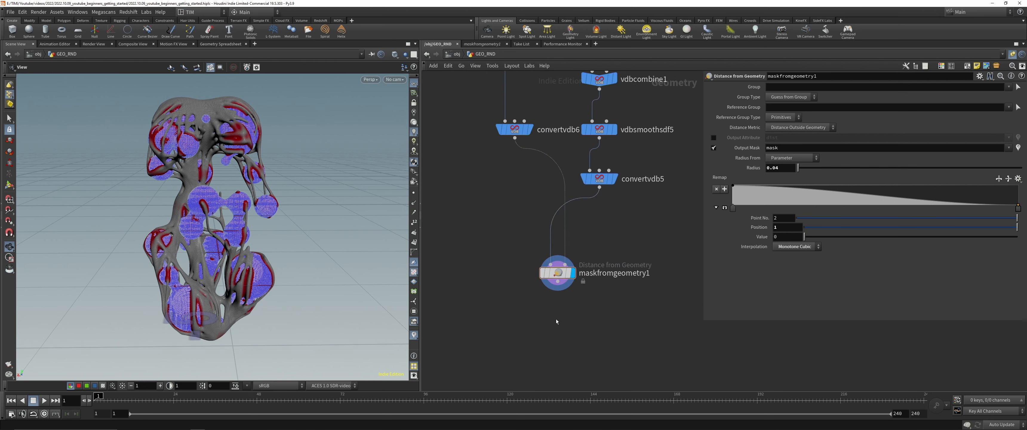
Step: Add a null below maskfromgeometry1 and name it OUT_MASK
drag(550, 304, 538, 321)
text(null)
key(Return)
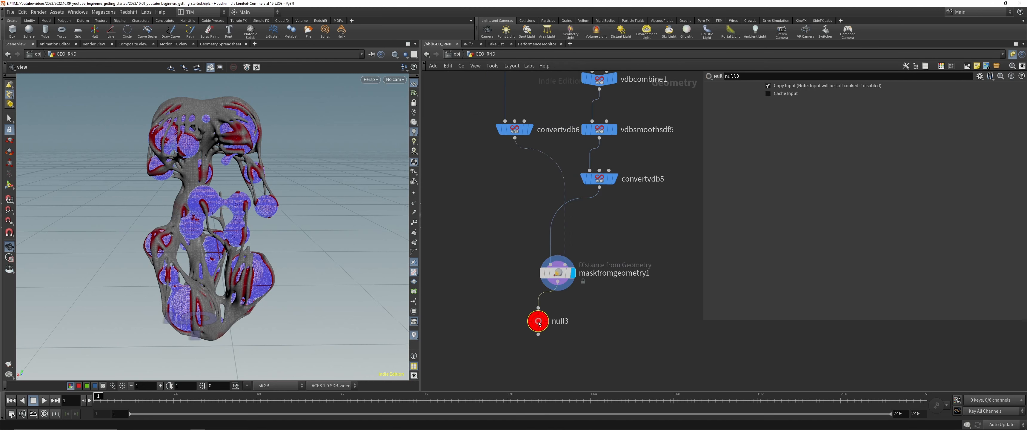
mouse_move(558, 326)
drag(548, 323, 565, 323)
double_click(578, 321)
text(OUT_BASE)
key(Return)
Step: Set maskfromgeometry1's radius to 0.003 and check the mask on the spheres
middle_drag(566, 319, 557, 232)
click(549, 185)
drag(199, 199, 248, 227)
Step: Add an Attribute Blur node after OUT_MASK, set its attribute to mask and display it
key(Tab)
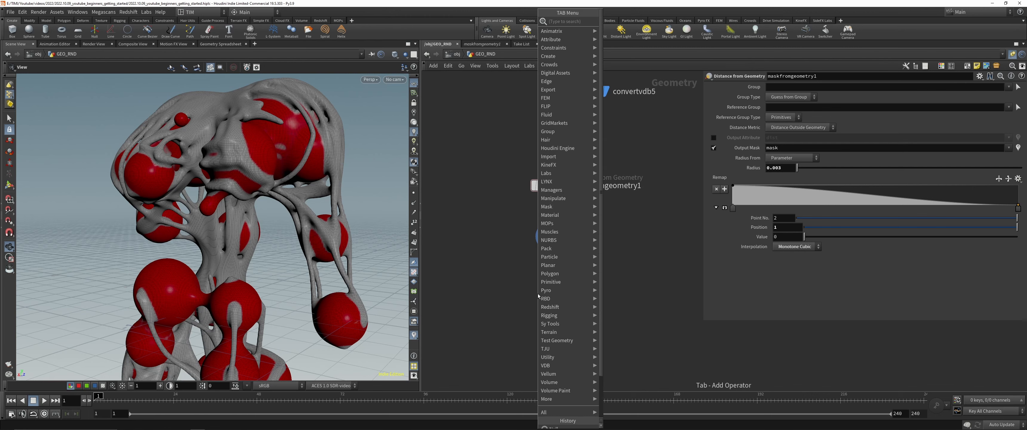
text(blur)
key(Return)
click(553, 282)
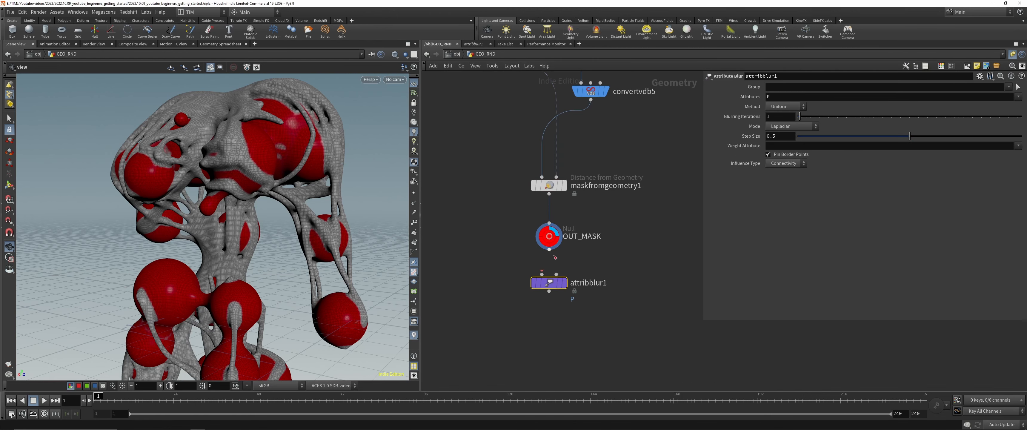
drag(549, 250, 542, 275)
click(783, 98)
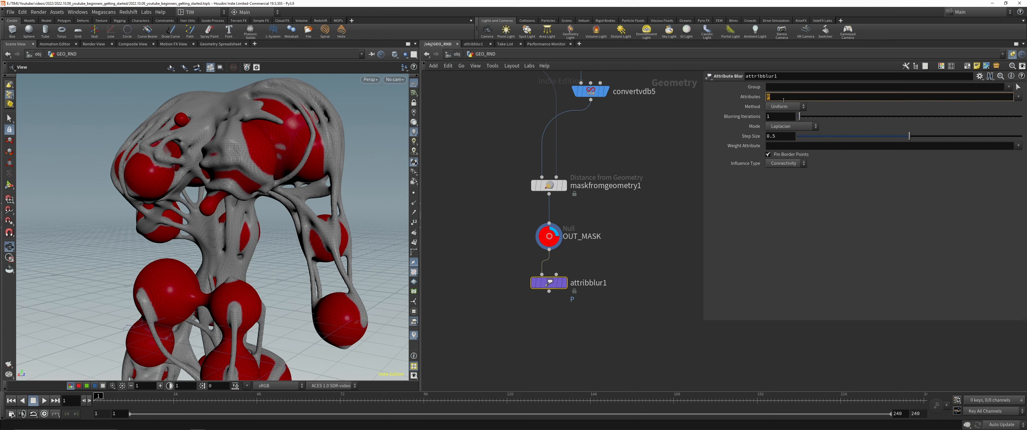
text(masl)
key(Return)
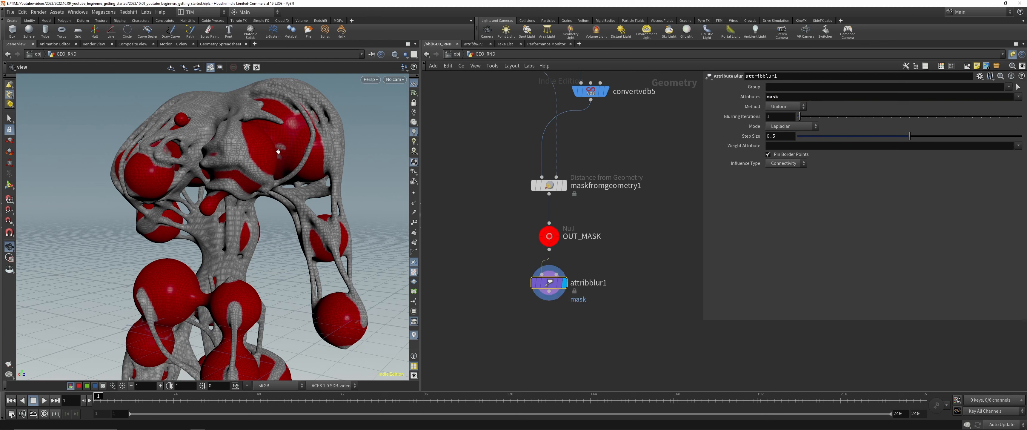
Step: Set attribblur1's blurring iterations to 45 and its step size to 0.185
scroll(234, 315, up, 10)
drag(800, 116, 854, 116)
drag(909, 136, 831, 137)
click(784, 138)
text(0.185)
key(Return)
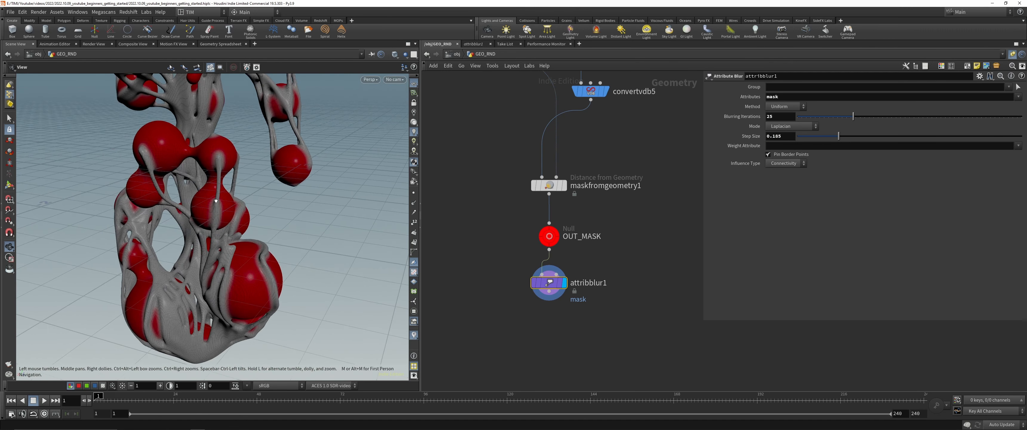
drag(863, 116, 908, 114)
drag(813, 116, 898, 116)
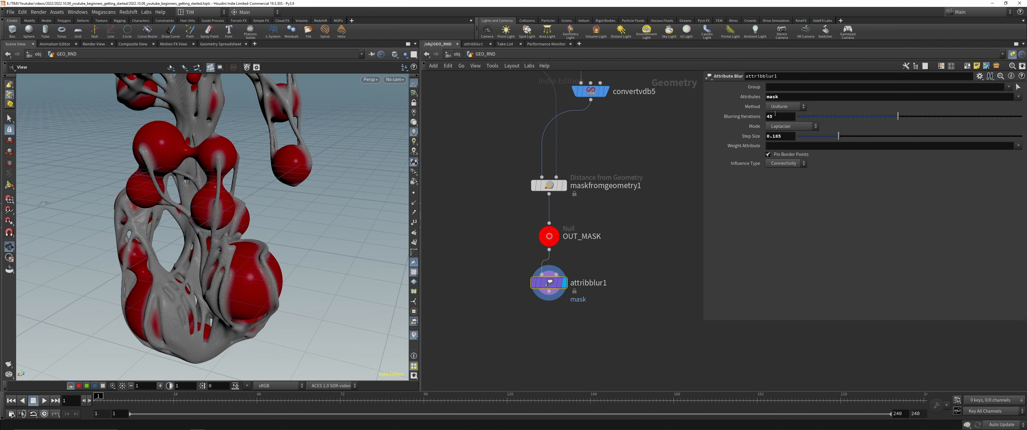
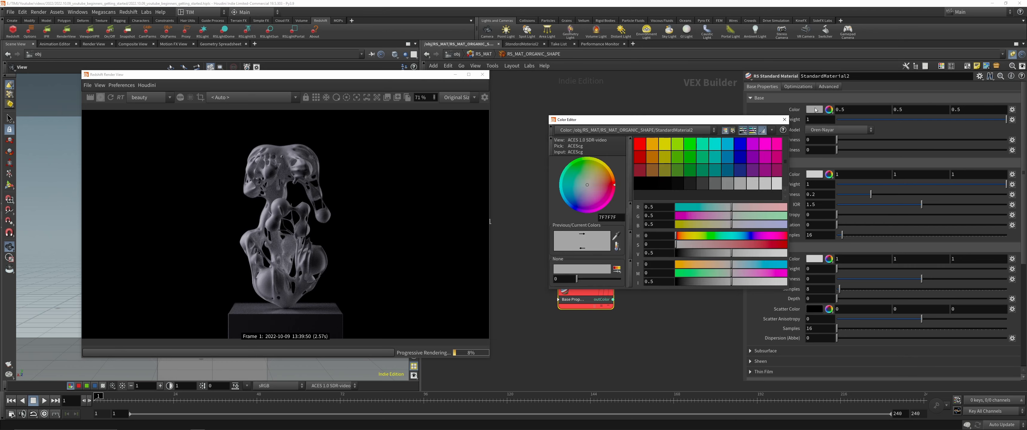
Step: Set StandardMaterial2's base color to a soft blue (0.302, 0.372903, 1)
click(726, 145)
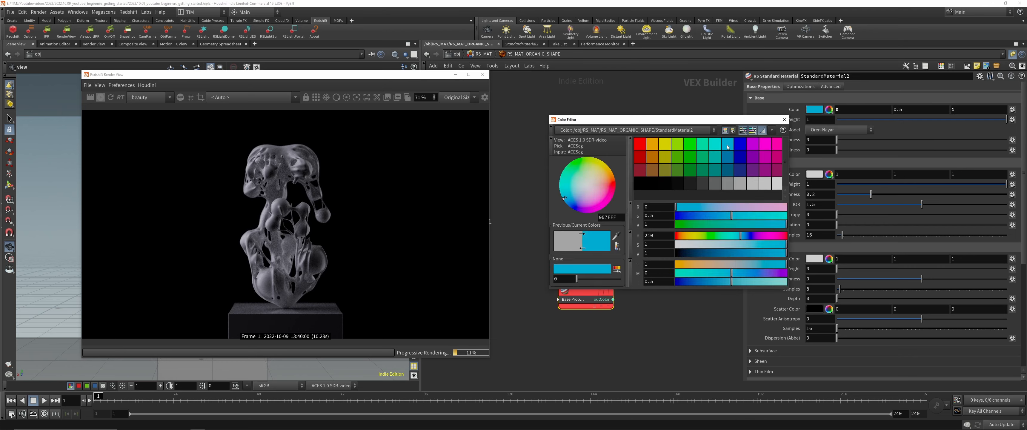
mouse_move(743, 235)
mouse_down()
mouse_move(754, 244)
mouse_move(748, 237)
mouse_up()
click(784, 119)
Step: Set StandardMaterial2's metalness to 1 and lay out the nodes of the material network
drag(837, 150, 1007, 150)
key(l)
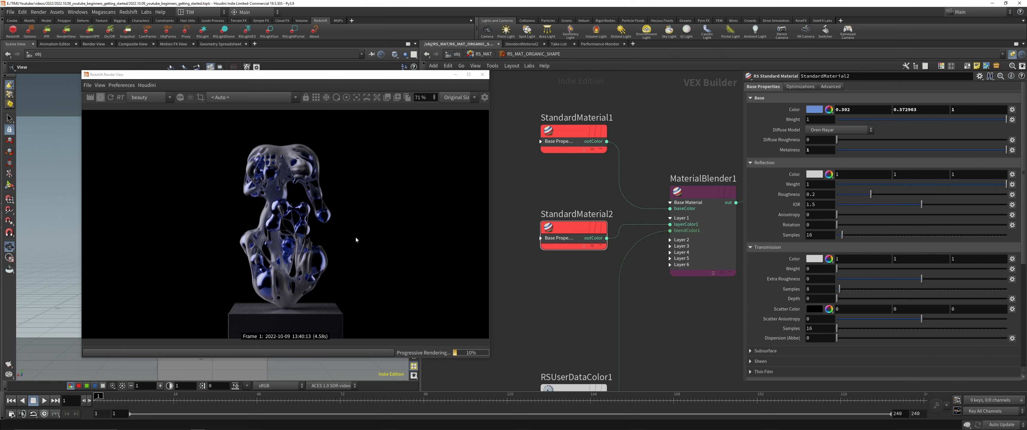
scroll(280, 220, up, 3)
scroll(281, 220, down, 3)
Step: Make StandardMaterial2 glass-like with metalness 0, base weight 0, reflection roughness 0 and transmission weight 1
drag(1007, 150, 837, 150)
drag(1007, 120, 837, 119)
drag(837, 269, 1007, 268)
drag(280, 75, 283, 56)
Step: Tint StandardMaterial2's transmission color pale blue (0.601, 0.67415, 1)
click(815, 259)
drag(809, 254, 779, 255)
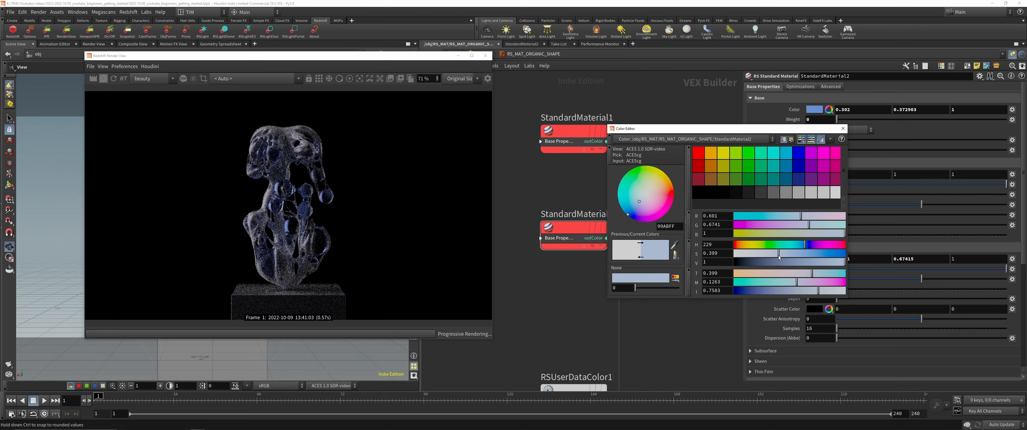
click(843, 128)
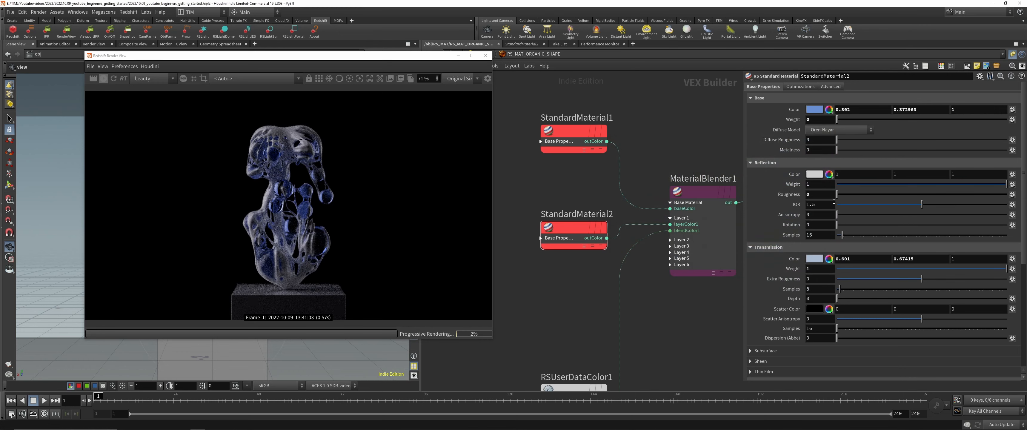
Step: Set StandardMaterial2's IOR to 2.18 and save the scene
drag(922, 204, 959, 205)
key(ctrl+s)
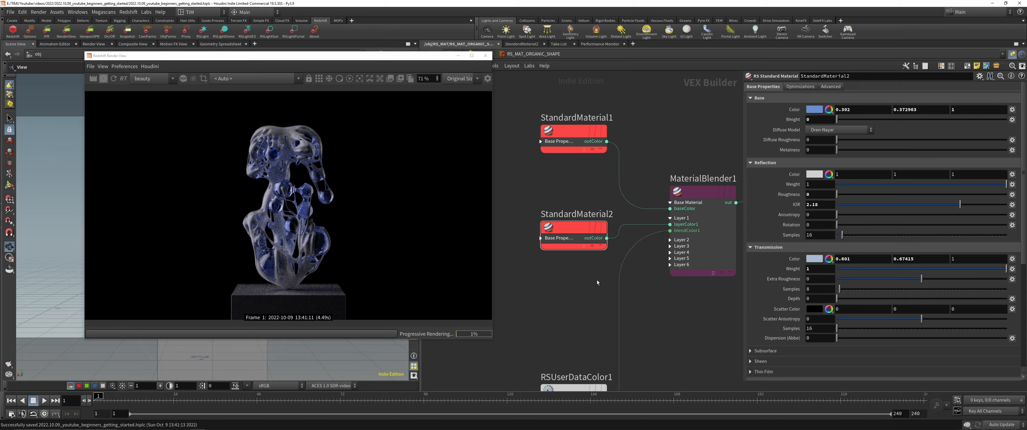
Step: Try a transmission extra roughness of 0.25 on StandardMaterial2 and inspect the render up close
click(810, 279)
text(0.25)
key(Return)
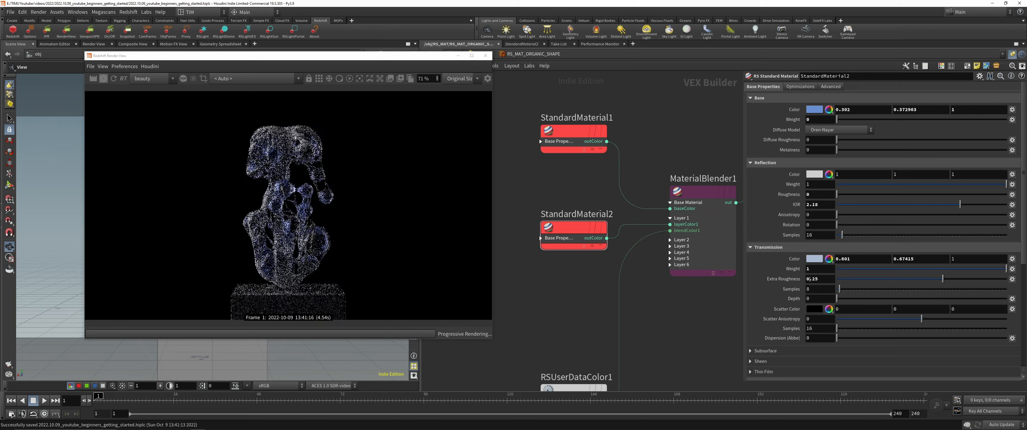
scroll(277, 147, up, 6)
scroll(281, 168, down, 3)
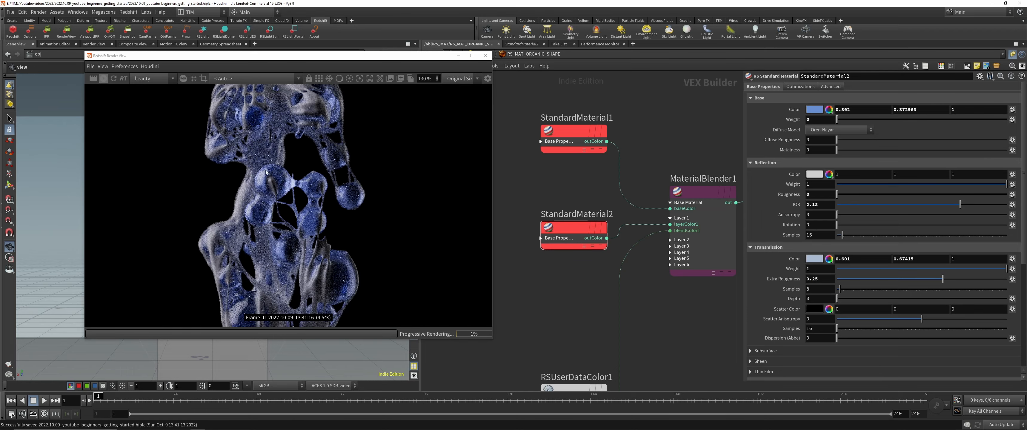
Step: Limit the render to a region around the figure's middle and set StandardMaterial2's extra roughness to 0
shift+drag(184, 121, 391, 275)
double_click(822, 281)
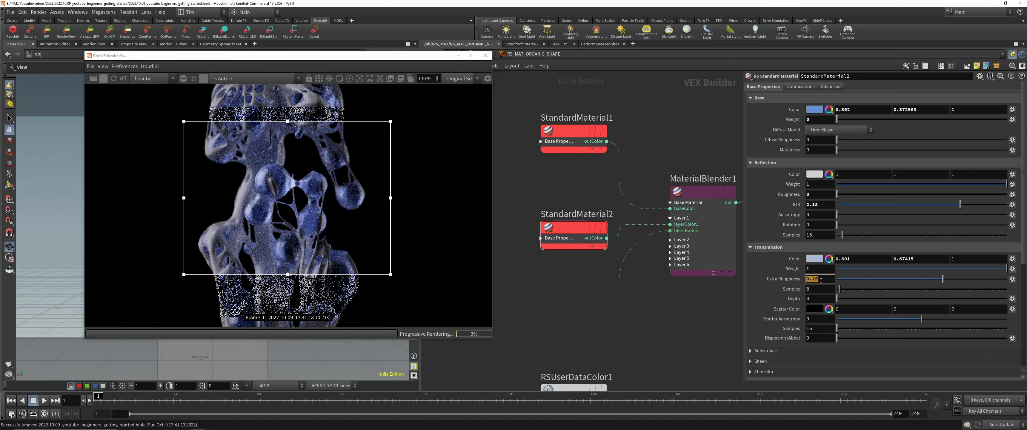
text(0)
key(Return)
Step: Expand StandardMaterial1 to show all its inputs and place it above StandardMaterial2
scroll(549, 305, down, 2)
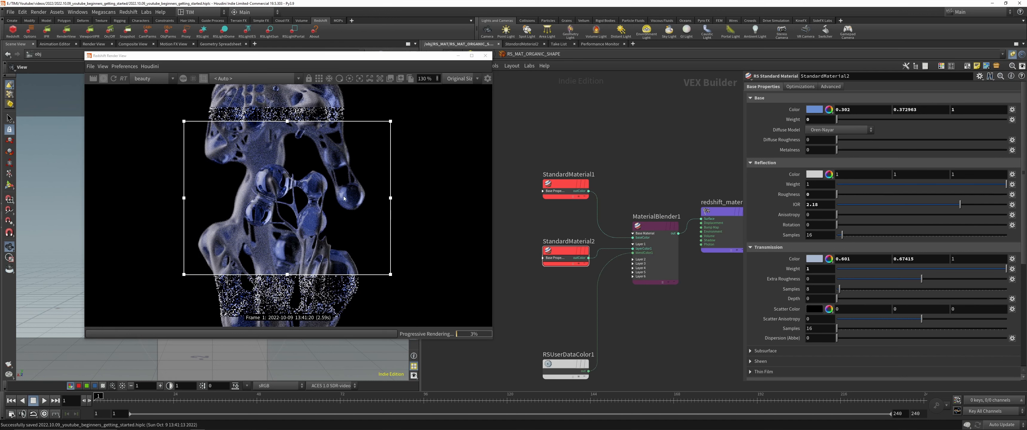
mouse_move(565, 255)
mouse_down()
mouse_move(565, 302)
mouse_move(565, 261)
mouse_up()
middle_drag(535, 226, 555, 239)
click(566, 205)
drag(568, 206, 578, 88)
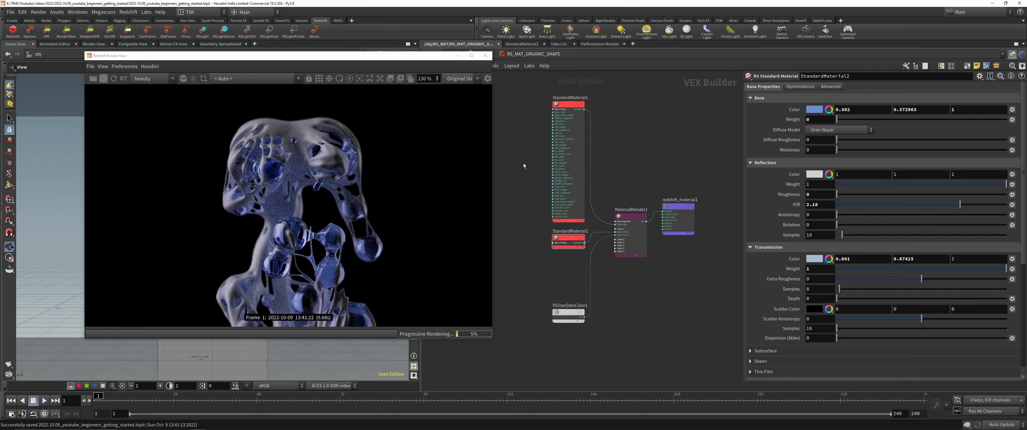
key(h)
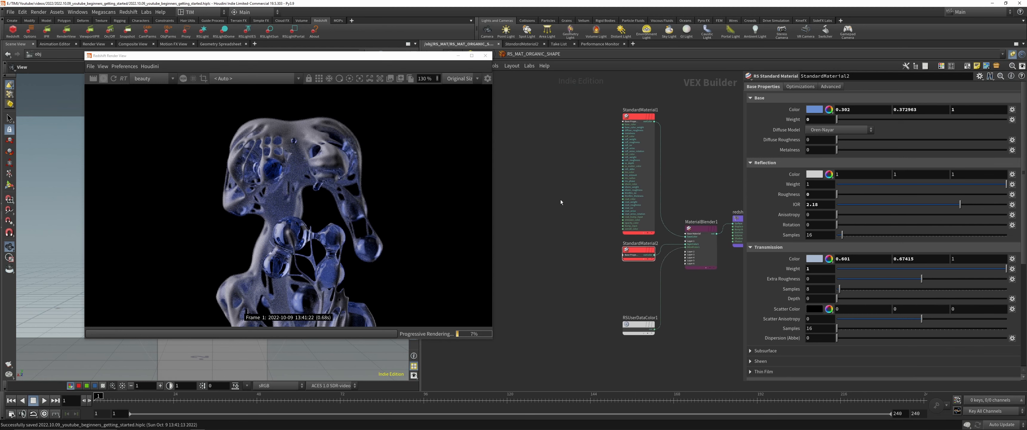
Step: Add a Maxon Noise node in front of StandardMaterial1
key(Tab)
text(maxon)
key(Return)
click(580, 203)
middle_drag(580, 203, 543, 214)
Step: Connect MaxonNoise1 to the redshift_material1 surface input for preview and set its noise type to Luka
drag(559, 212, 711, 228)
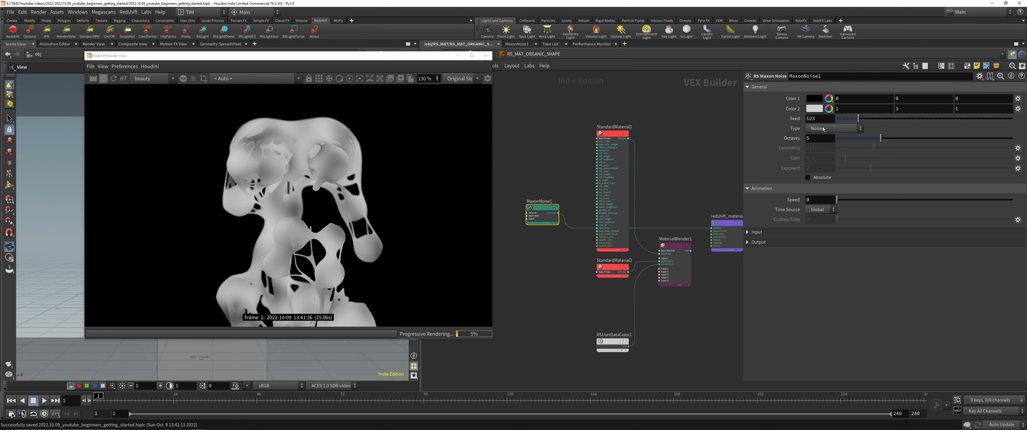
click(824, 129)
click(825, 216)
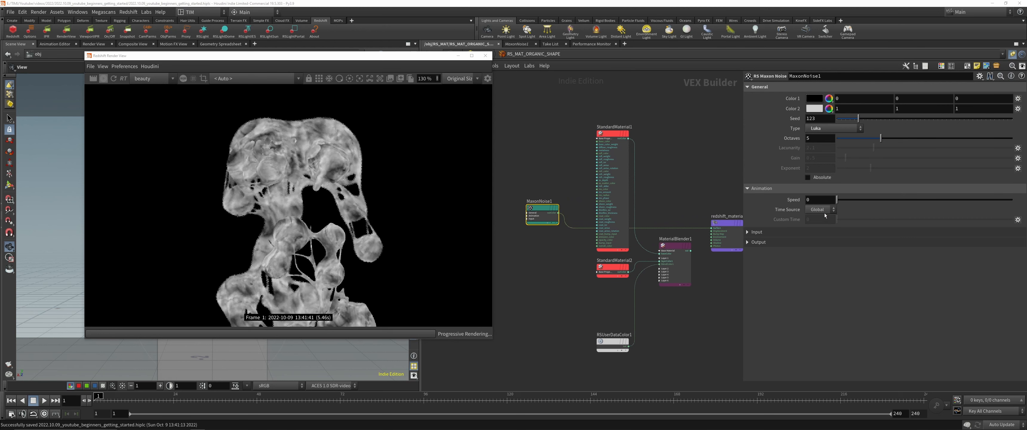
Step: Duplicate MaxonNoise1 below the original and connect the copy to redshift_material1's surface input
middle_drag(560, 182, 614, 182)
drag(613, 213, 539, 207)
key(Escape)
alt+drag(538, 208, 539, 240)
middle_drag(579, 255, 563, 261)
drag(538, 251, 737, 234)
click(189, 426)
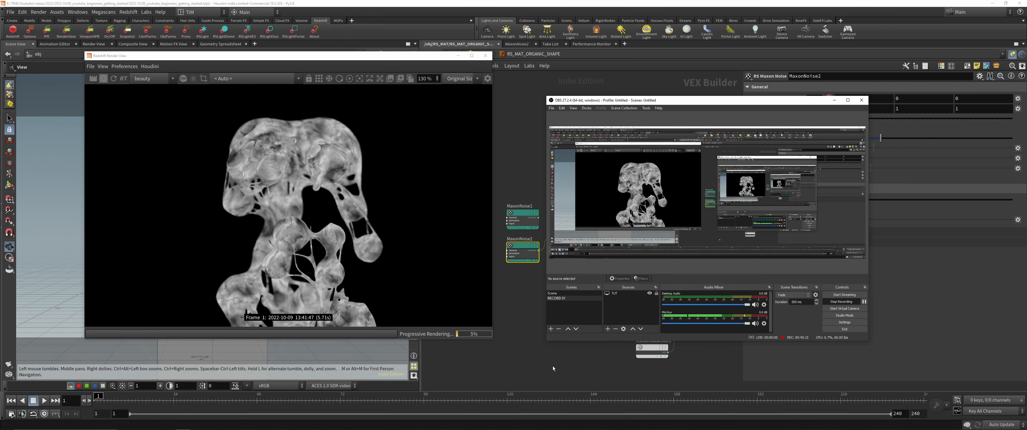
click(553, 366)
Step: Set MaxonNoise2's noise type to Displaced turbulence
click(820, 130)
click(820, 130)
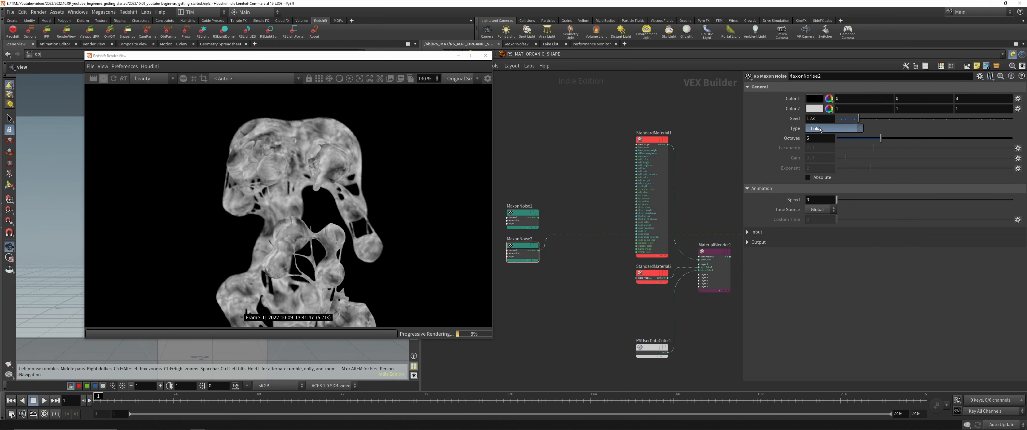
click(817, 130)
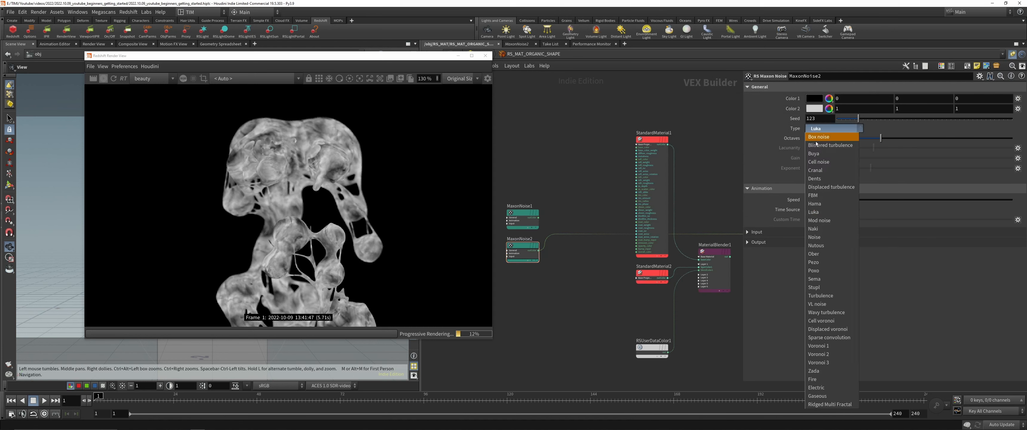
click(820, 189)
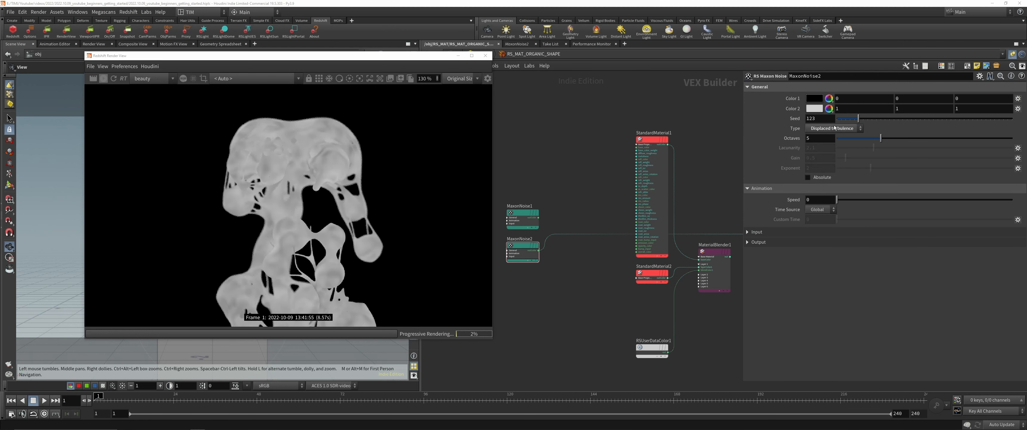
Step: Reduce MaxonNoise2's overall input scale to 0.28 while checking the pattern on the rendered head
click(757, 231)
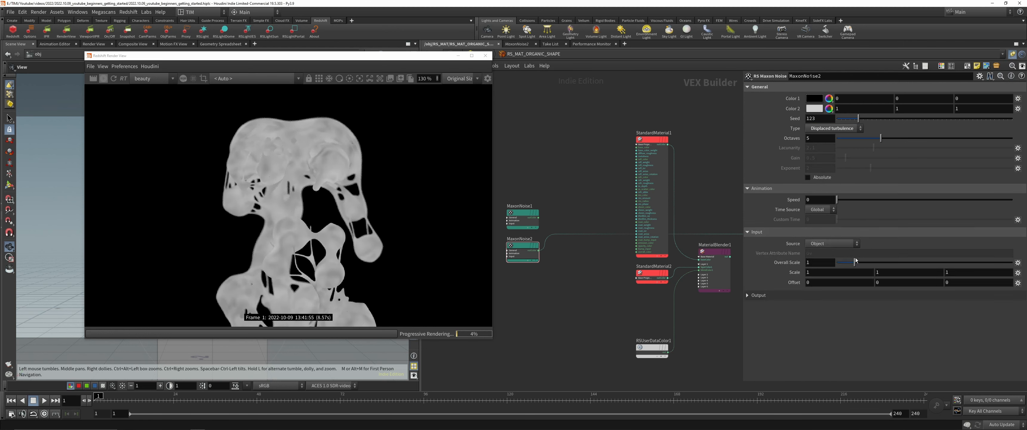
drag(856, 262, 846, 263)
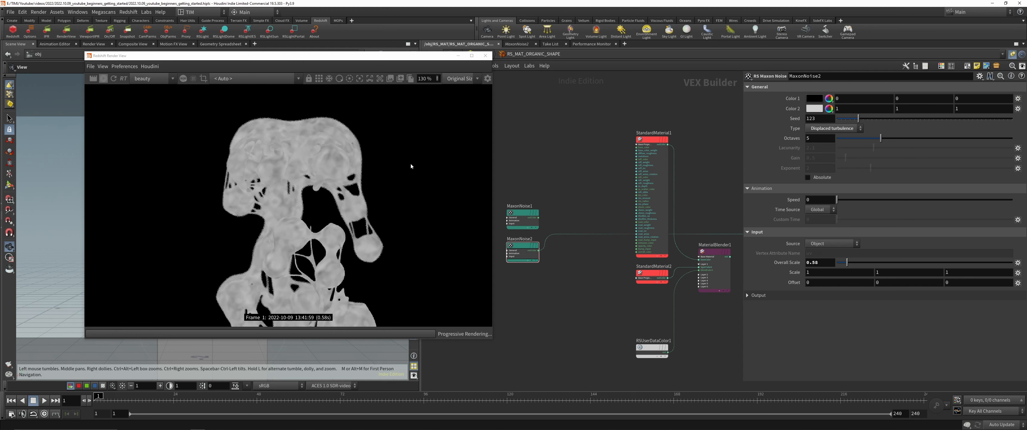
scroll(359, 160, up, 5)
click(828, 264)
scroll(828, 264, down, 3)
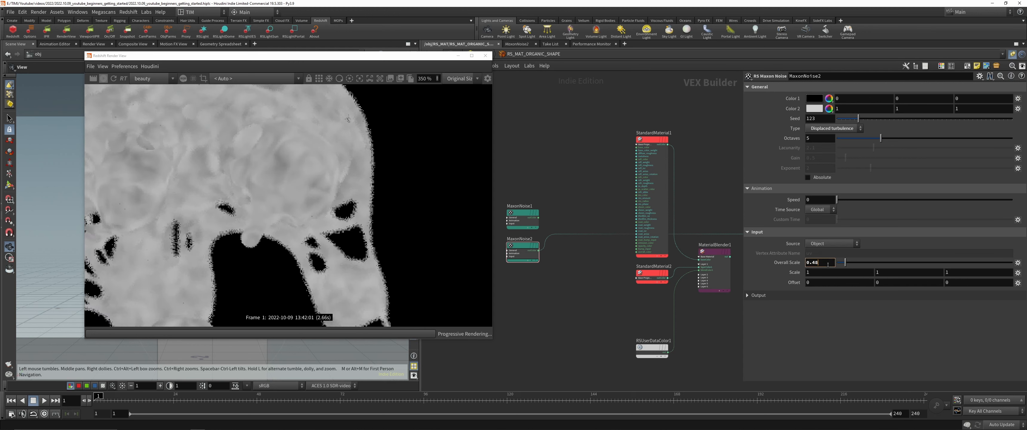
scroll(828, 264, up, 1)
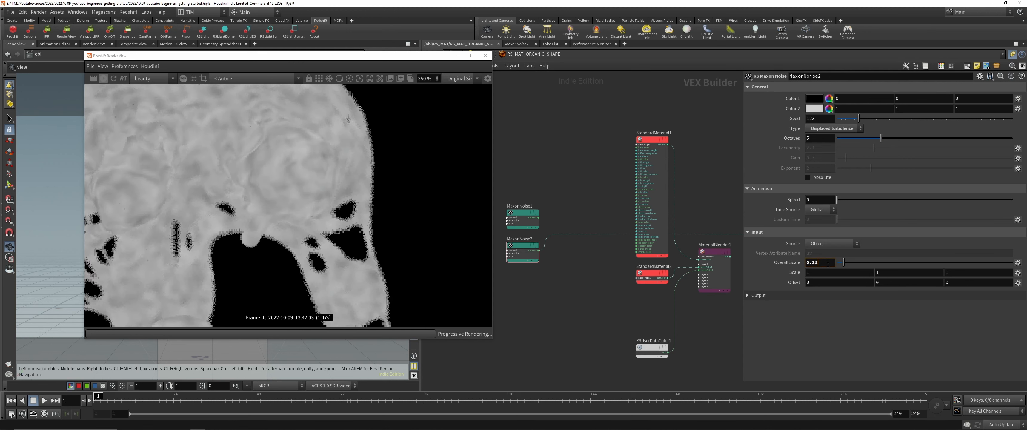
scroll(828, 264, down, 2)
Step: Add an RS Color Composite node between the two Maxon noises and the standard materials
key(Tab)
text(comp)
key(Return)
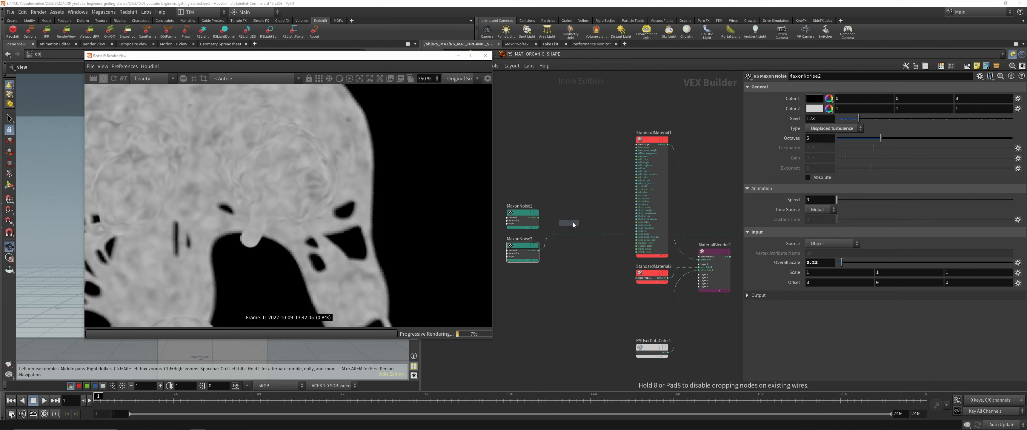
click(574, 224)
Step: Connect MaxonNoise1 to the composite's base_color input and MaxonNoise2 to its blend_color input
scroll(555, 217, up, 3)
click(526, 218)
click(561, 235)
click(527, 274)
click(562, 240)
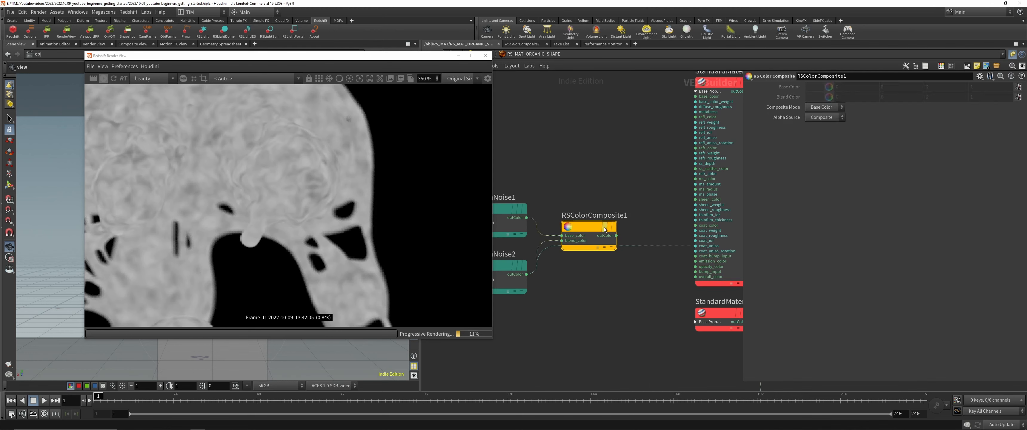
Step: Insert RSColorComposite1 into the connection feeding the material's surface and open its composite mode choices
drag(594, 228, 597, 238)
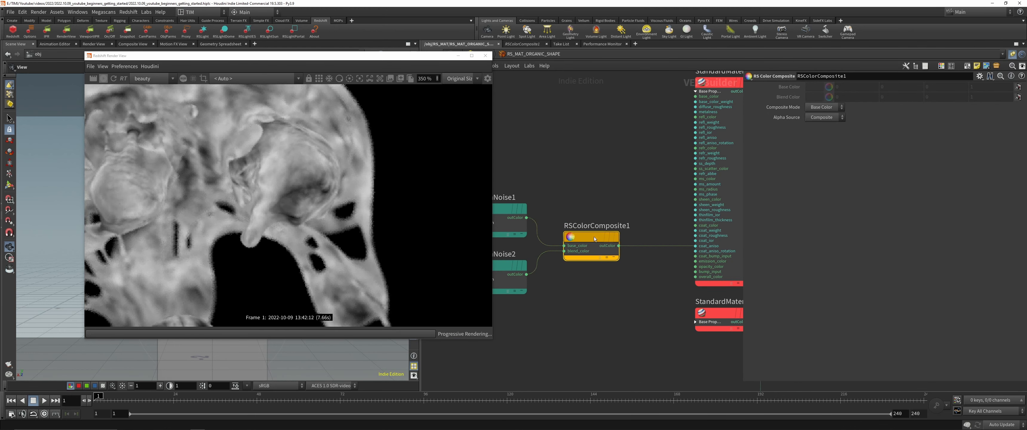
click(827, 107)
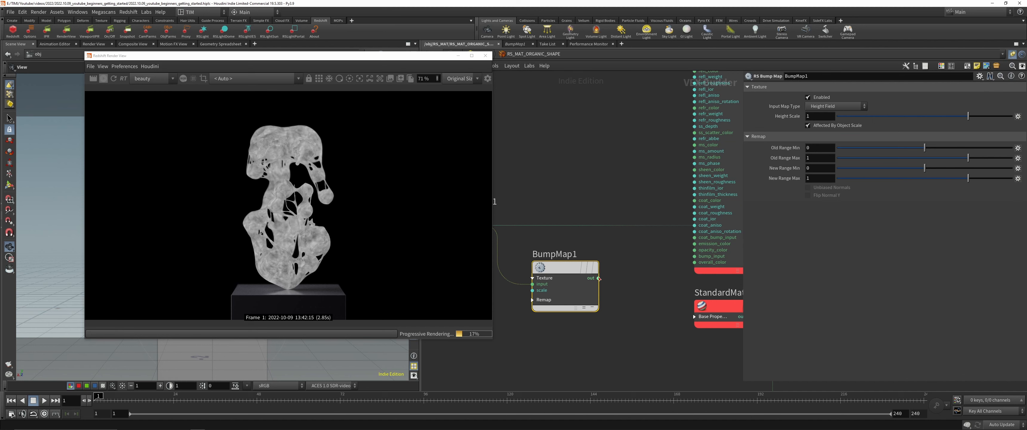
Step: Connect BumpMap1 to StandardMaterial1's bump_input and MaterialBlender1's output to redshift_material1's surface input
click(609, 276)
click(689, 258)
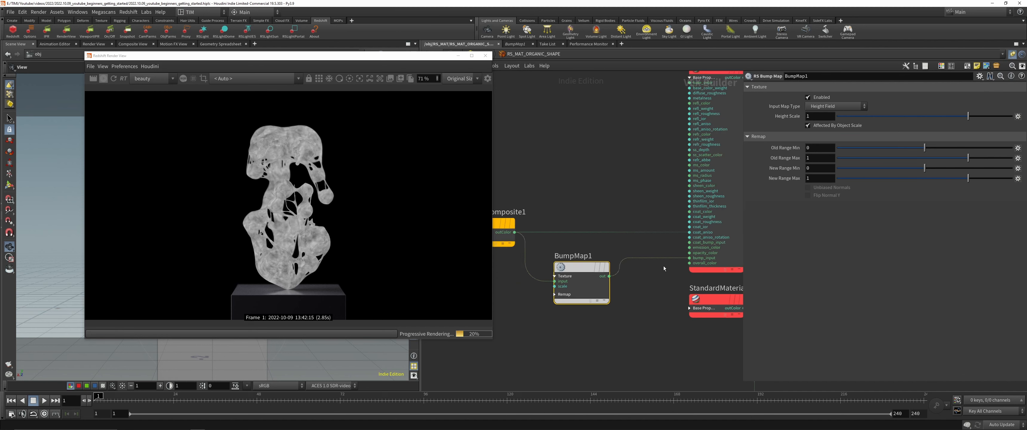
key(h)
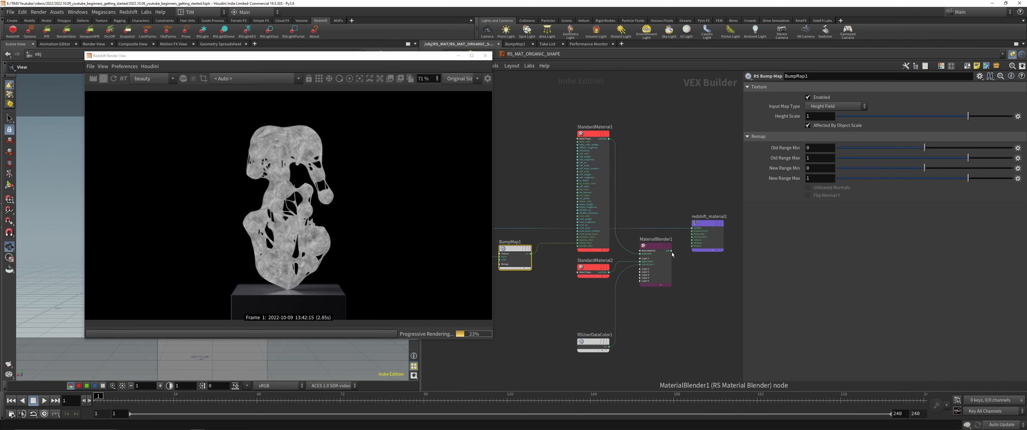
drag(672, 251, 692, 228)
Step: Reposition BumpMap1 in the network and set its height scale to 0.01
scroll(289, 127, up, 7)
scroll(515, 255, up, 3)
middle_drag(559, 259, 610, 252)
drag(567, 238, 562, 192)
double_click(816, 117)
text(0.01)
key(Return)
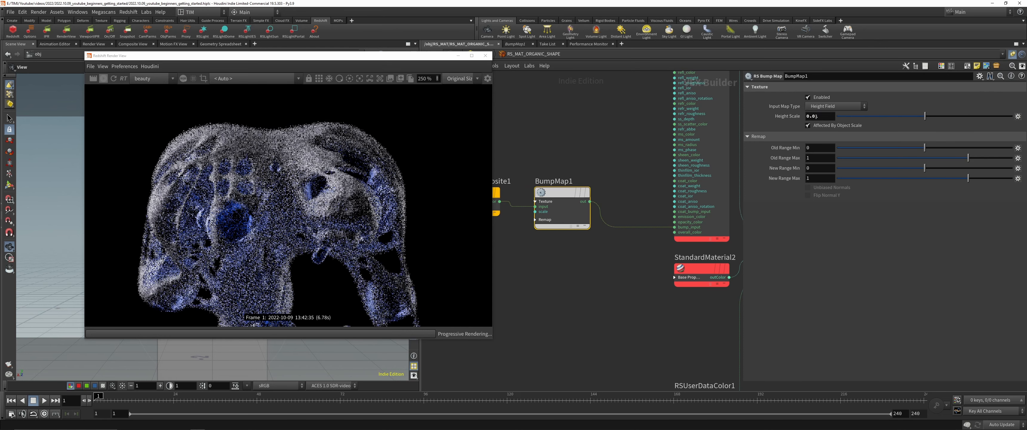
Step: Limit the render to a region over part of the head and set BumpMap1's height scale to 0.005
drag(256, 122, 412, 268)
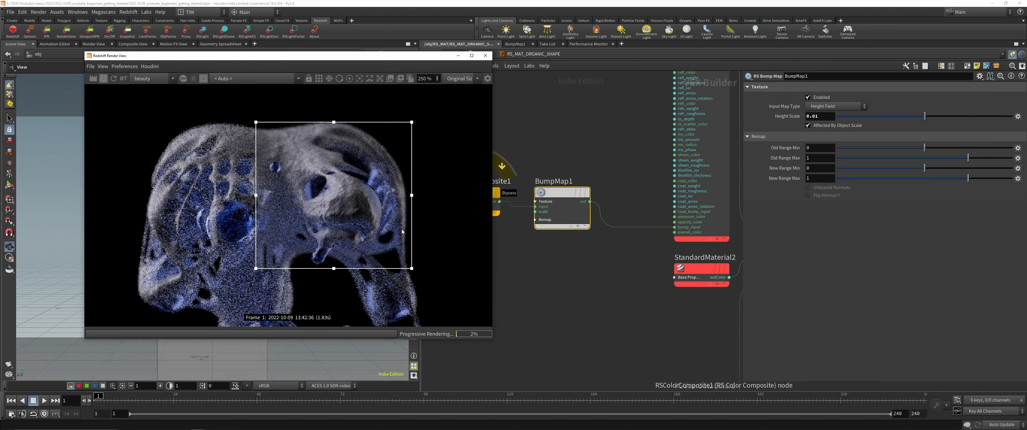
click(821, 115)
key(BackSpace)
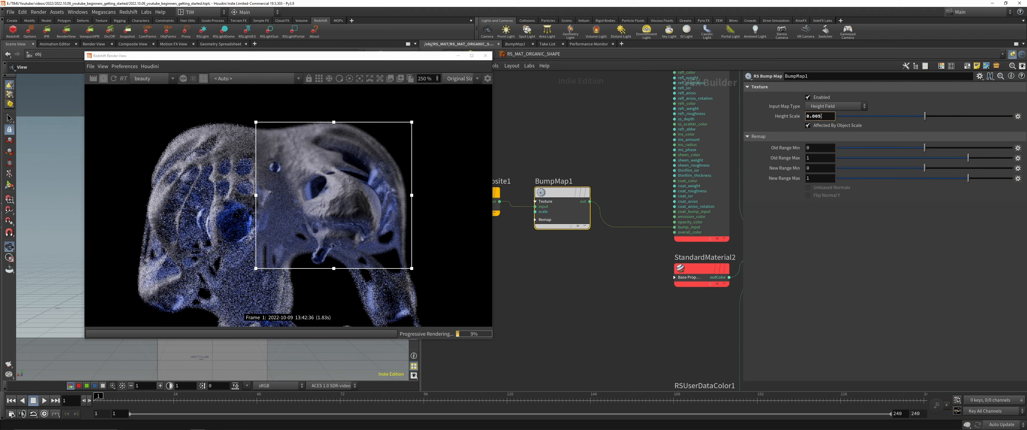
key(Return)
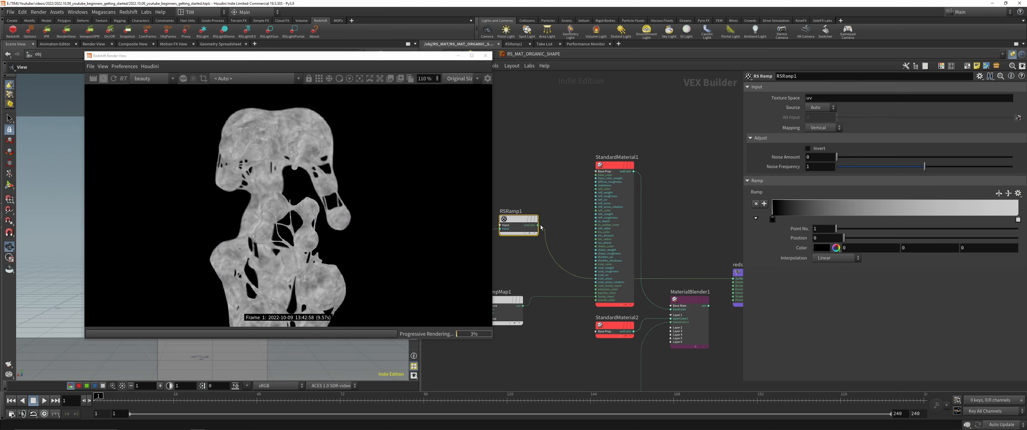
Step: Connect RSRamp1 to StandardMaterial1's base_color and MaterialBlender1's output to redshift_material1's surface input
click(537, 225)
click(595, 175)
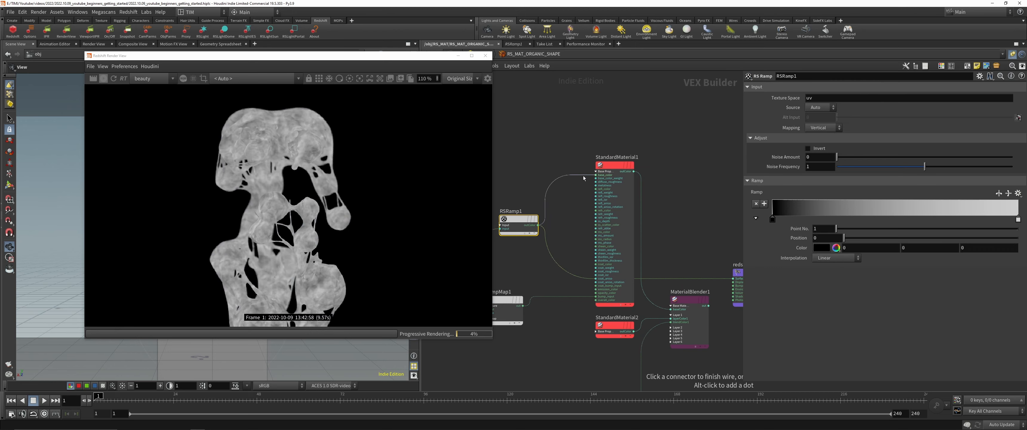
click(709, 305)
click(737, 272)
click(622, 167)
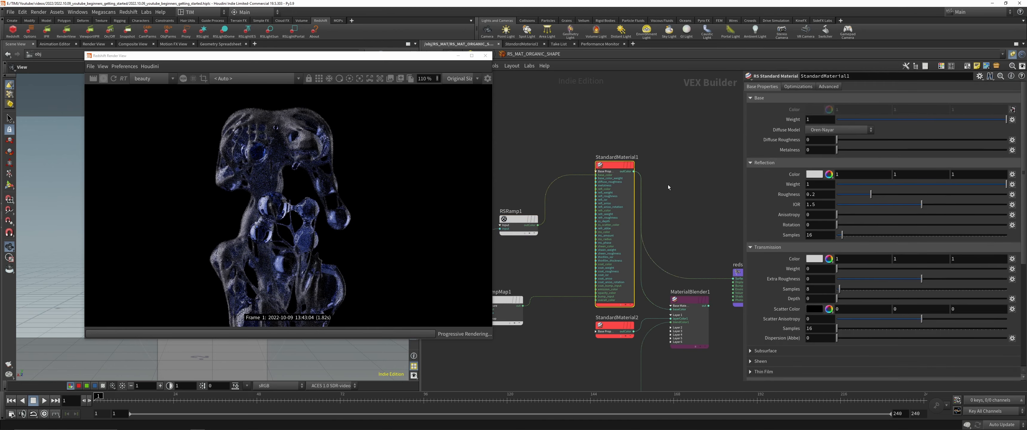
drag(709, 306, 732, 278)
Step: Set the color of RSRamp1's first point to a pale warm white (1, 0.953, 0.906)
scroll(287, 200, up, 4)
scroll(571, 223, up, 3)
click(518, 219)
click(836, 248)
click(641, 193)
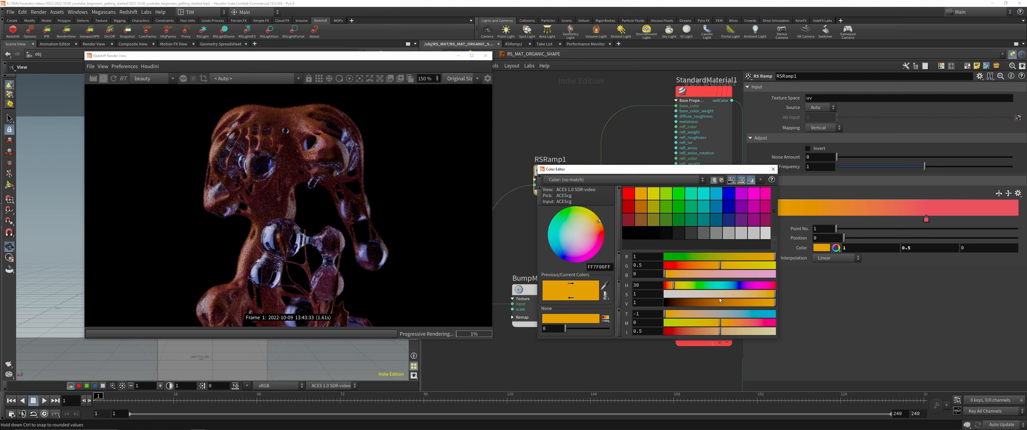
click(684, 293)
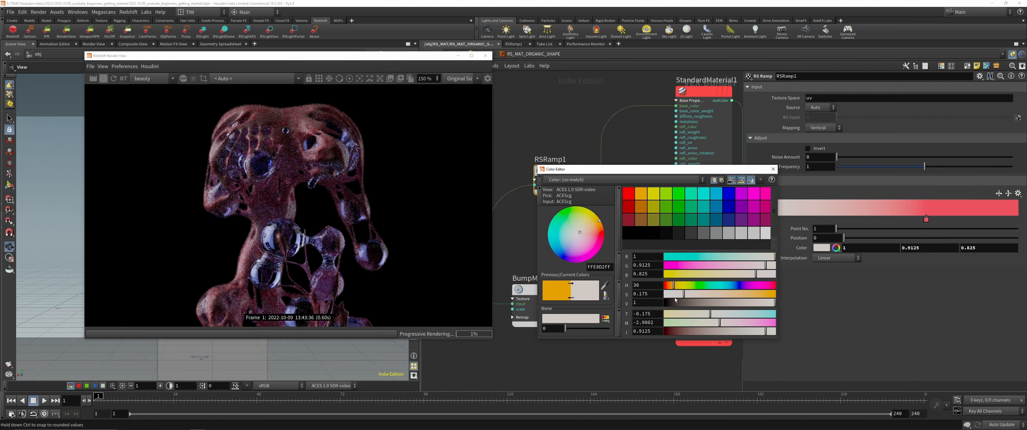
click(675, 296)
scroll(284, 195, down, 3)
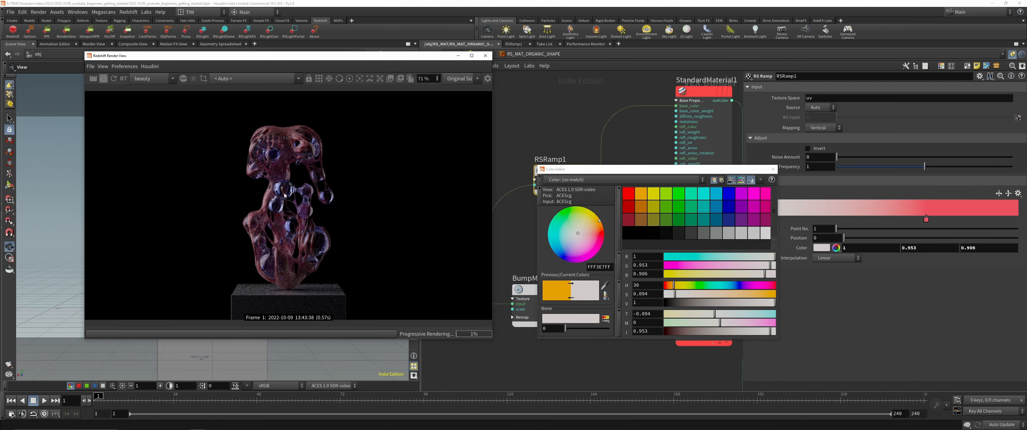
Step: Set the color of RSRamp1's last point to neutral gray (0.5, 0.5, 0.5) and close the color editor
click(1018, 219)
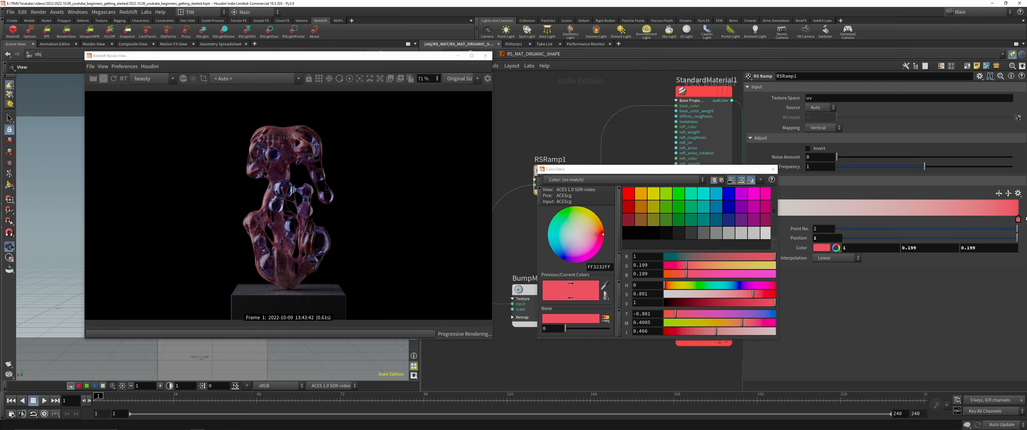
click(766, 233)
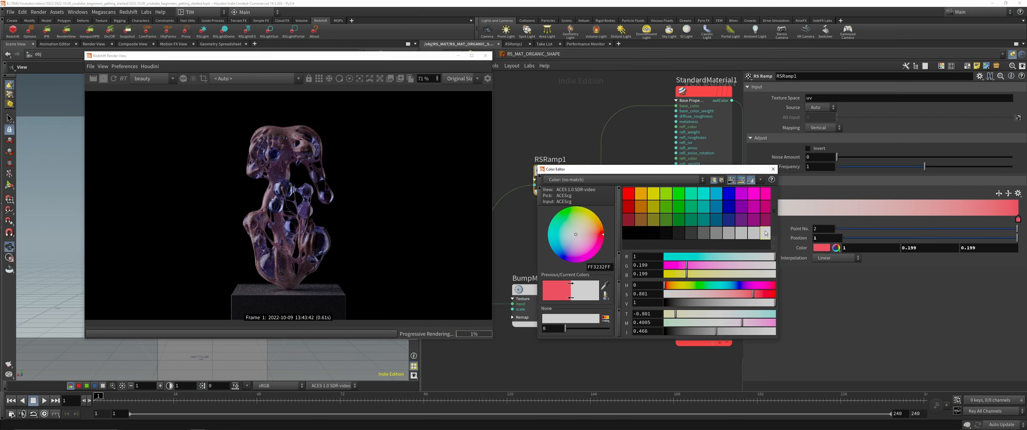
click(705, 233)
click(729, 233)
click(773, 169)
Step: Save the scene and go into the RS_MAT_STAND material network
scroll(614, 223, down, 4)
drag(589, 199, 578, 208)
click(610, 233)
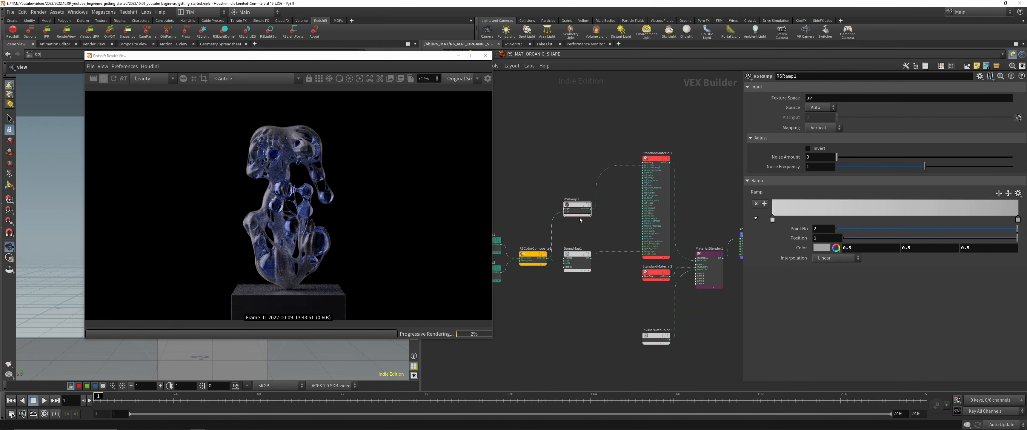
scroll(579, 217, up, 1)
key(ctrl+s)
key(u)
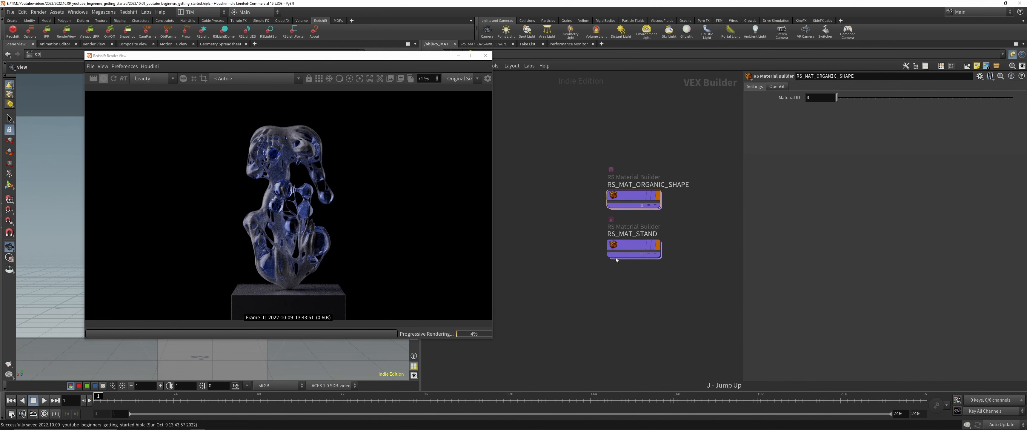
double_click(617, 255)
Step: Set the stand's StandardMaterial1 metalness to 1 and reflection roughness to 0.45, and save the scene
drag(661, 208, 652, 224)
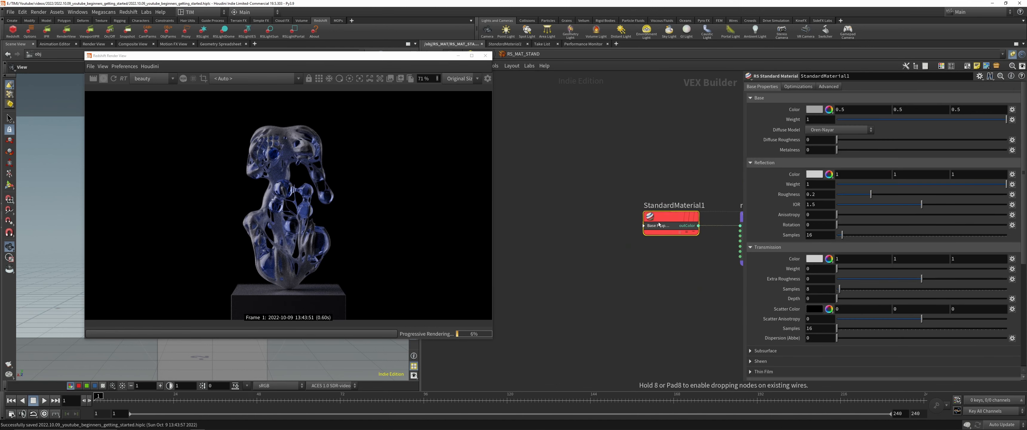
middle_drag(677, 274, 620, 263)
drag(837, 150, 1007, 150)
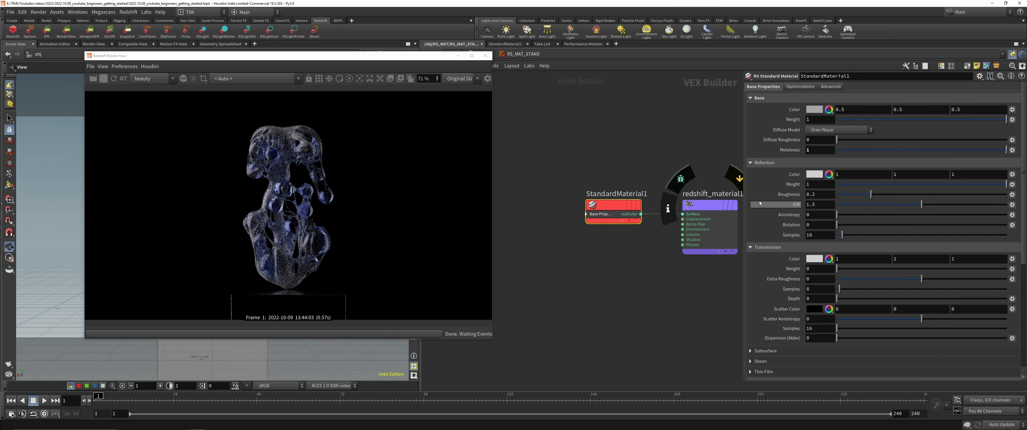
click(822, 194)
text(0.45)
key(Return)
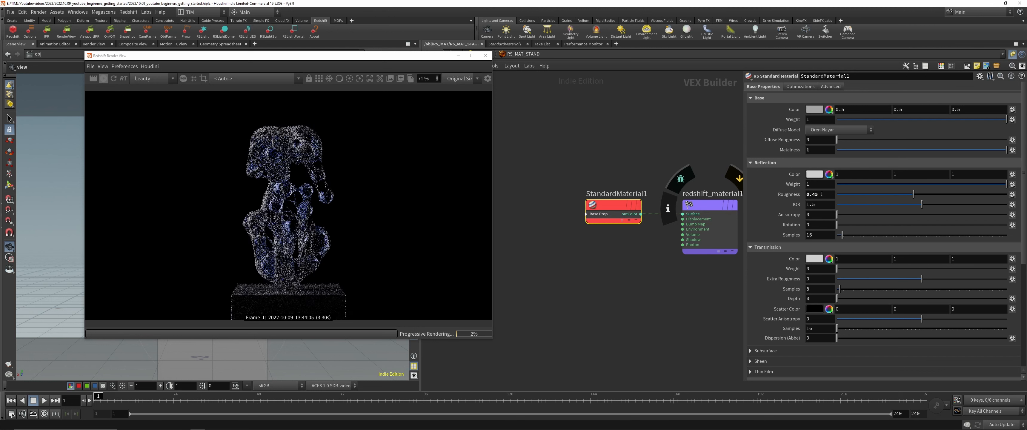
key(ctrl+s)
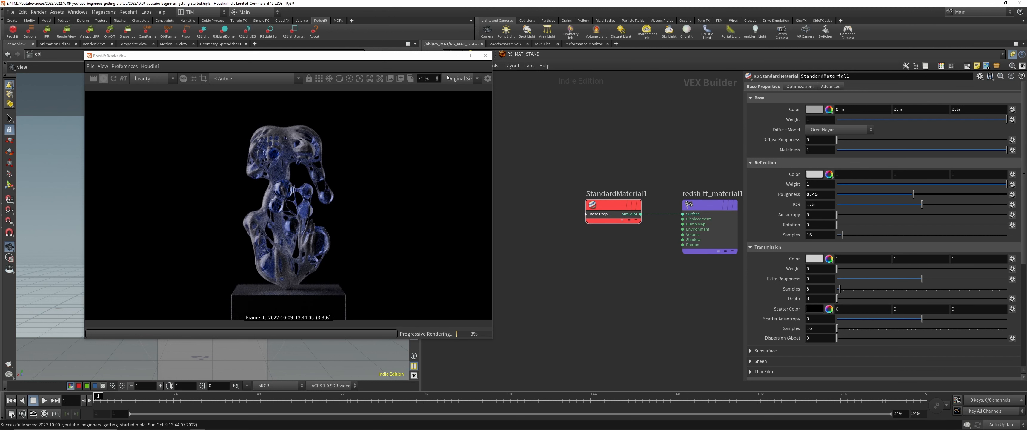
Step: Return to the object level, duplicate CAMERA_CLOSEUP_RND_LOOKDEV_001 below the original and open the copy's view settings
drag(424, 57, 417, 85)
click(481, 55)
click(456, 54)
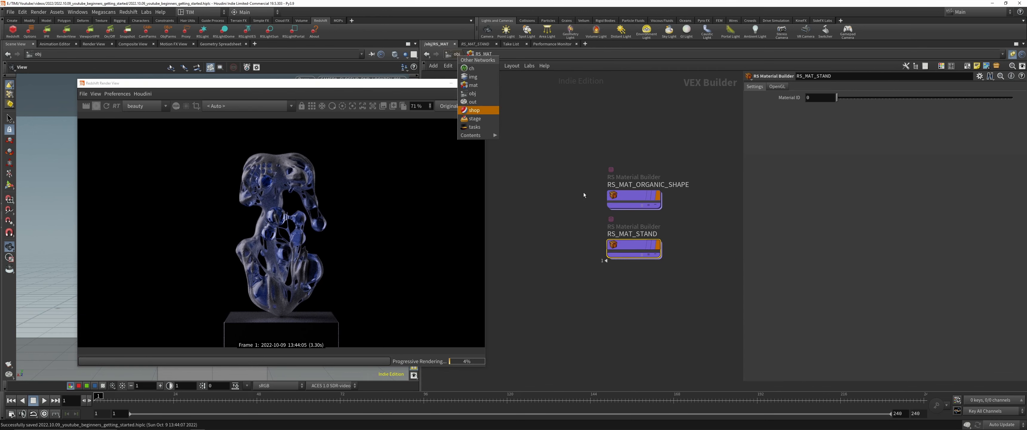
click(469, 110)
click(457, 54)
middle_drag(572, 242, 718, 229)
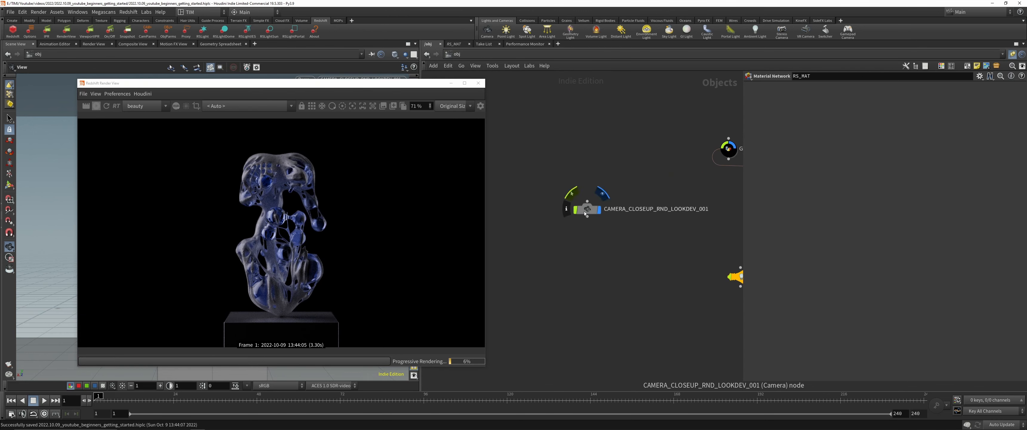
drag(587, 208, 560, 205)
alt+drag(560, 206, 560, 240)
middle_drag(622, 280, 666, 276)
click(801, 87)
Step: Set the duplicated camera's resolution width to 6000 and height to 4500
double_click(818, 304)
text(6000)
key(Tab)
text(45)
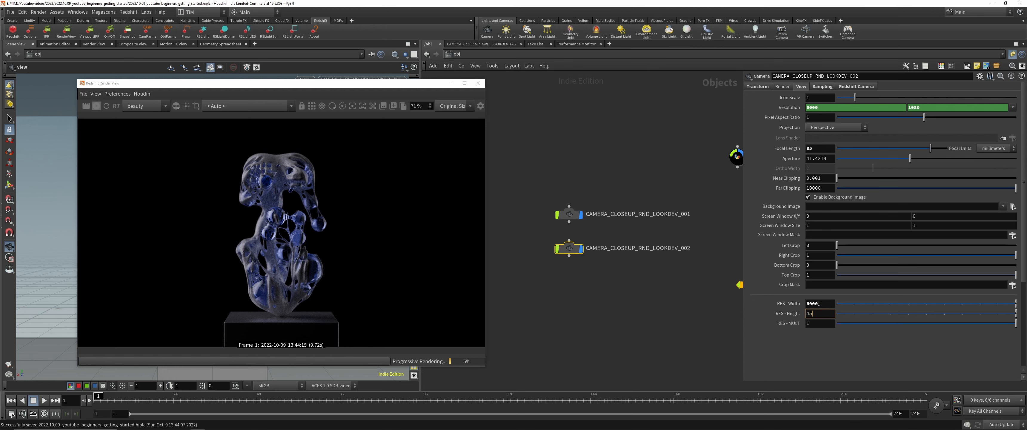
text(00)
key(Return)
Step: Close the render view and set the duplicated camera's resolution multiplier to 0.3
click(478, 83)
click(853, 323)
double_click(816, 325)
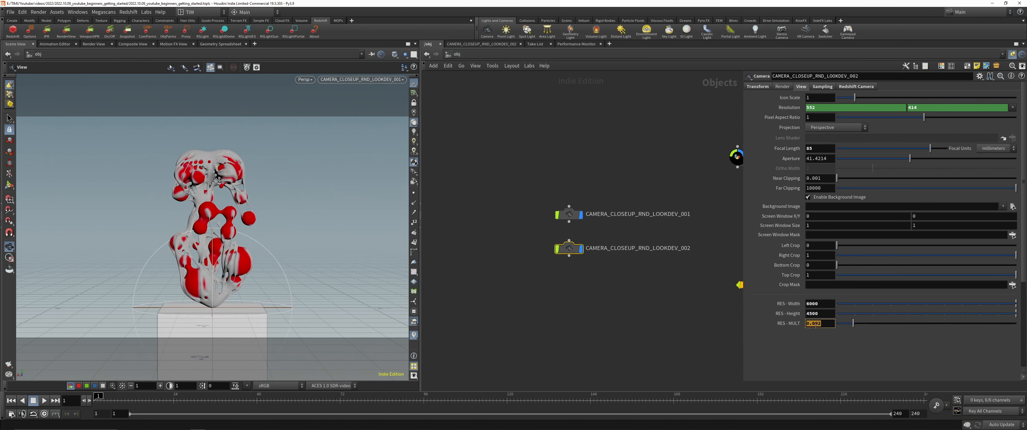
text(0.3)
key(Return)
Step: Look through CAMERA_CLOSEUP_RND_LOOKDEV_002 and change its resolution to portrait, 4500 wide by 6000 high
click(363, 79)
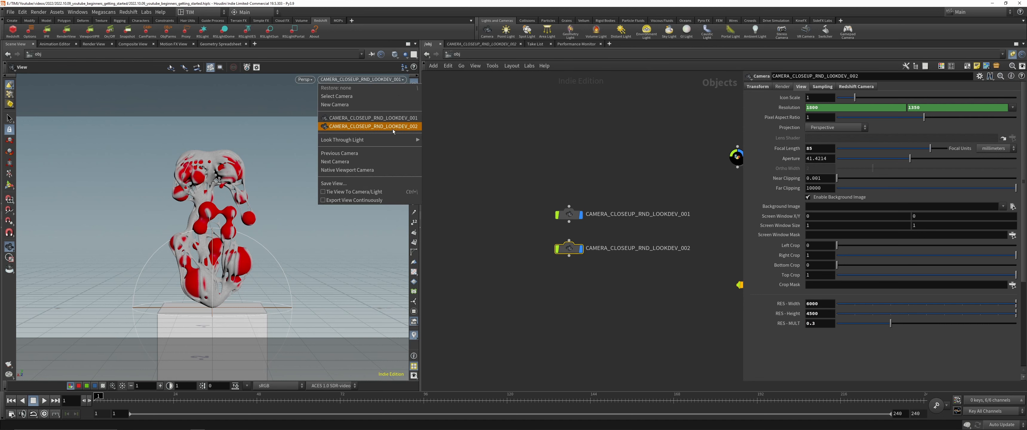
click(393, 129)
double_click(824, 305)
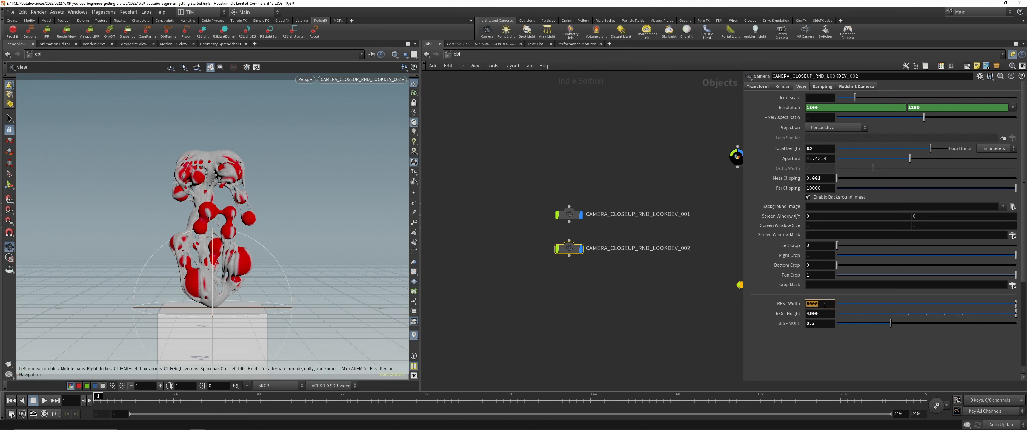
text(4500)
key(Return)
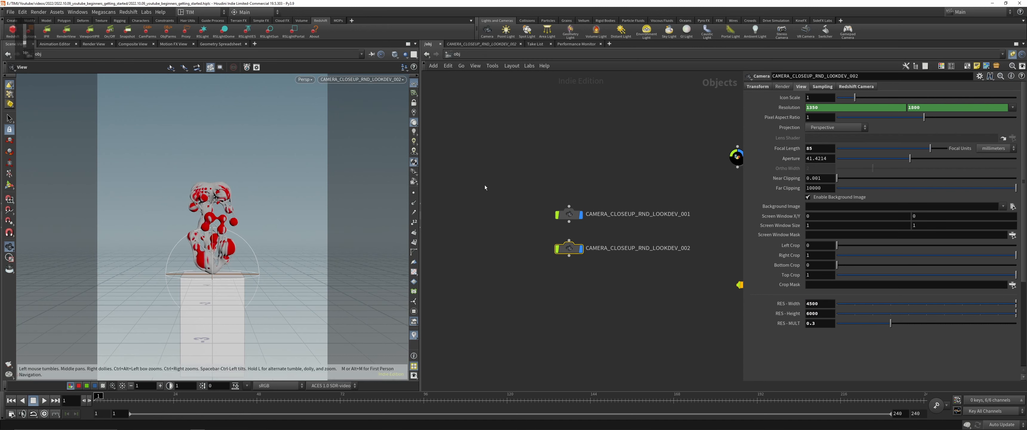
Step: Lock the camera to the view, dolly in and reframe so the organic shape fills the portrait frame, and save the scene
click(10, 185)
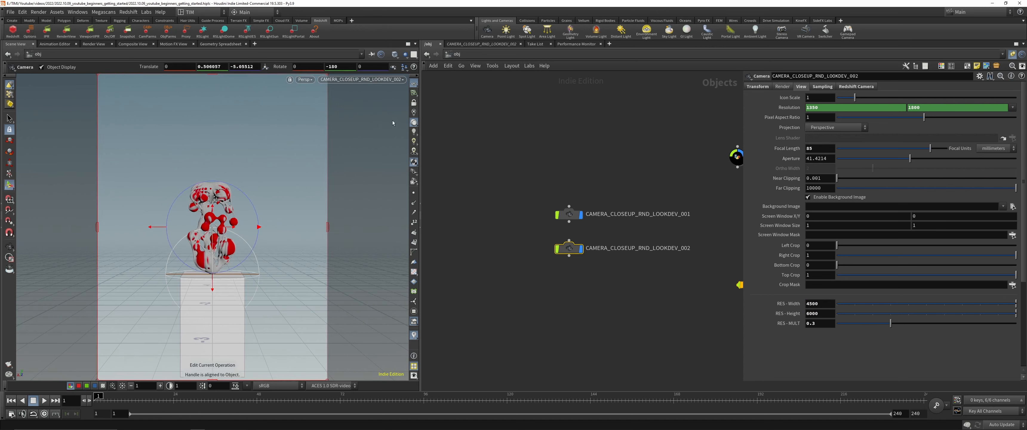
click(414, 102)
alt+right_drag(200, 234, 270, 192)
mouse_move(270, 194)
mouse_down()
mouse_move(305, 155)
mouse_move(293, 165)
mouse_up()
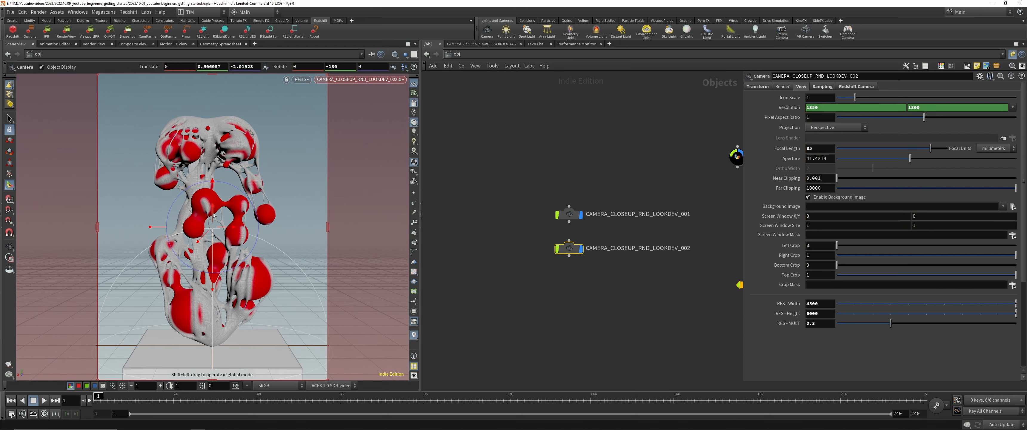
drag(212, 207, 218, 214)
key(Escape)
key(ctrl+s)
Step: Render the new camera's view in the Redshift Render View and switch off focus-distance picking
key(alt+r)
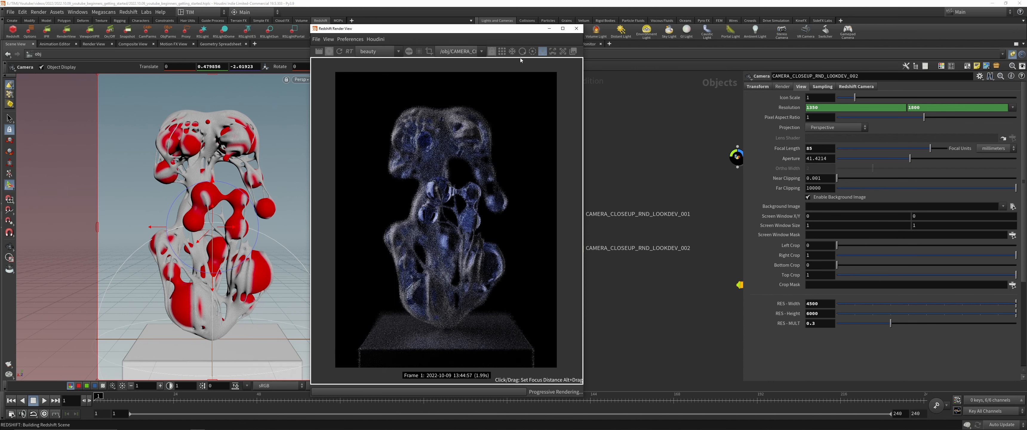
click(542, 51)
Step: Open the new camera's Redshift depth-of-field settings and its CoC radius for editing
middle_drag(656, 272, 695, 264)
drag(642, 271, 614, 240)
click(856, 87)
double_click(817, 159)
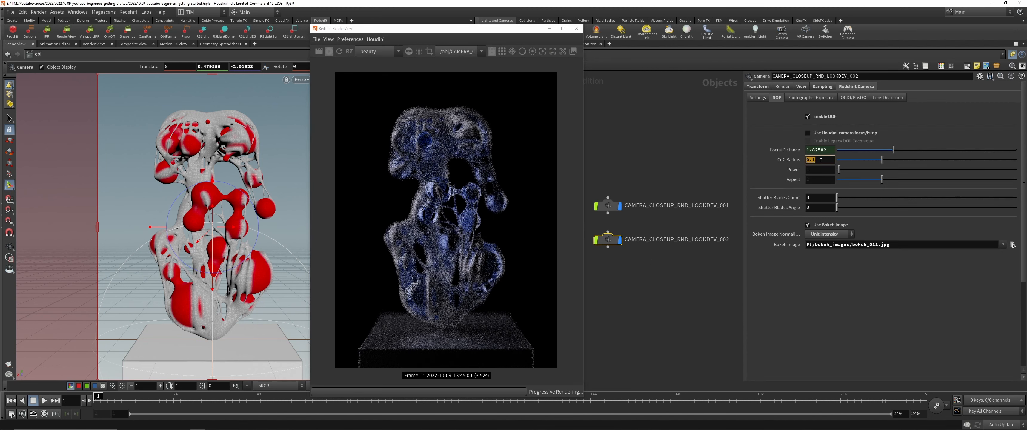